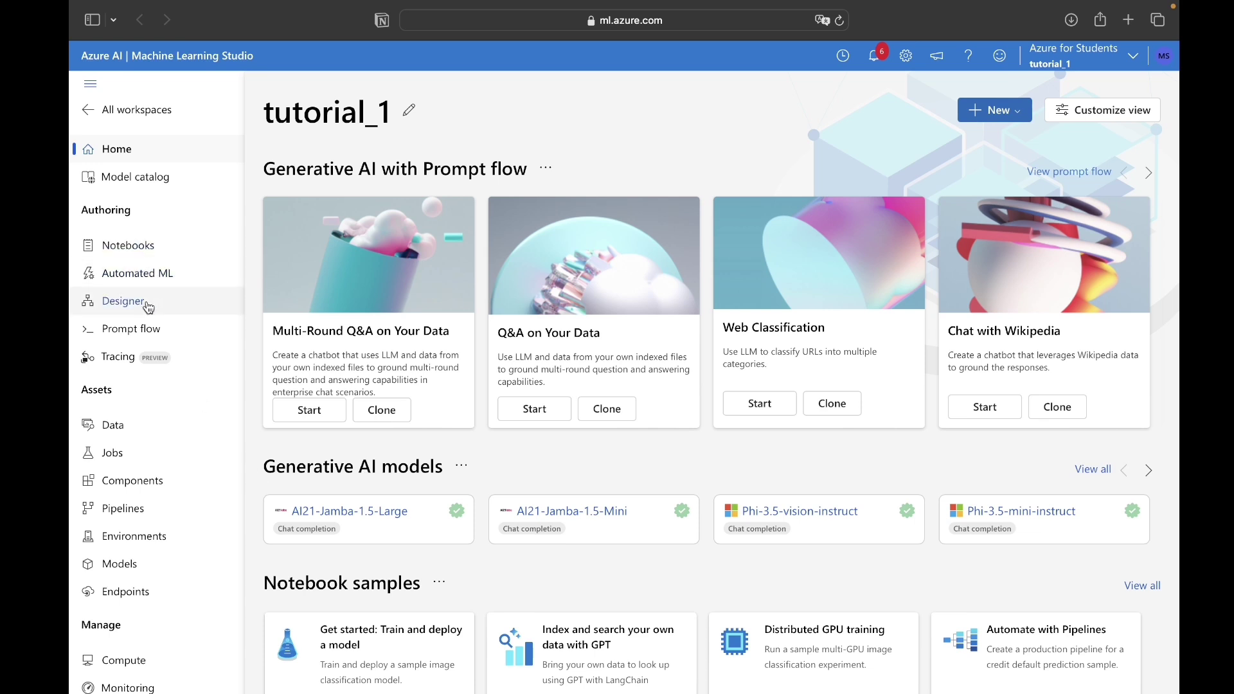
Start a new pipeline from the workspace's pipelines page and compare the Classic prebuilt and Custom options
left_click(123, 510)
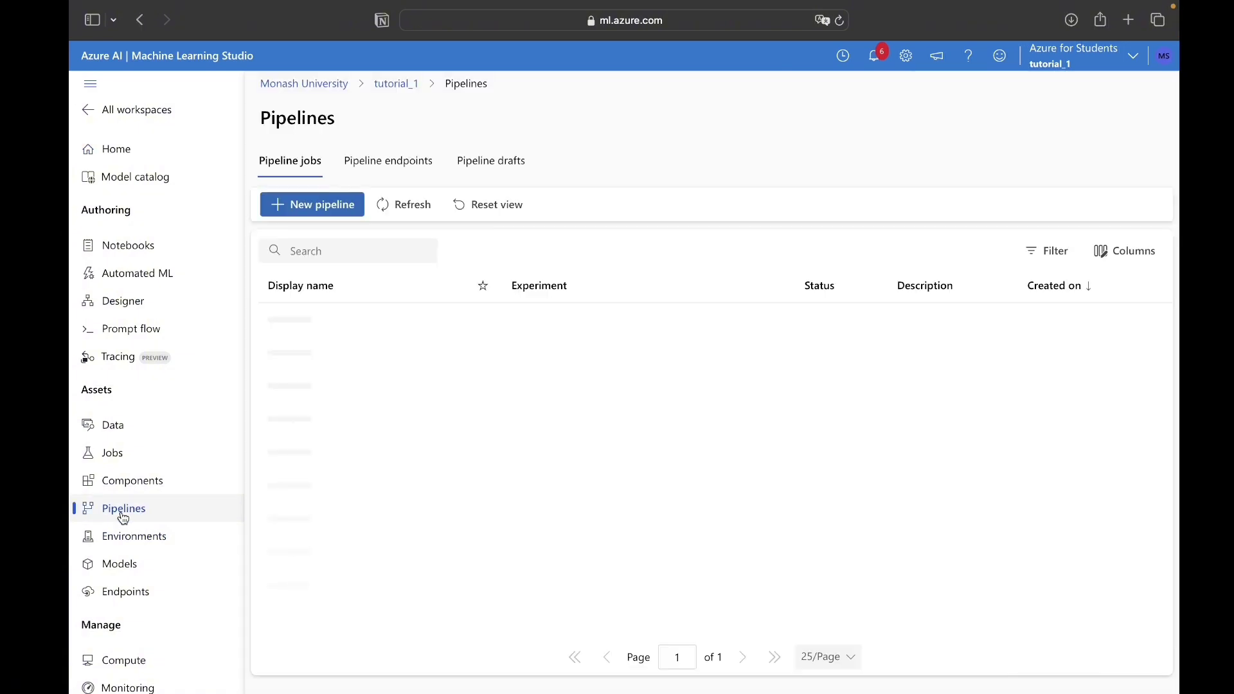
left_click(319, 207)
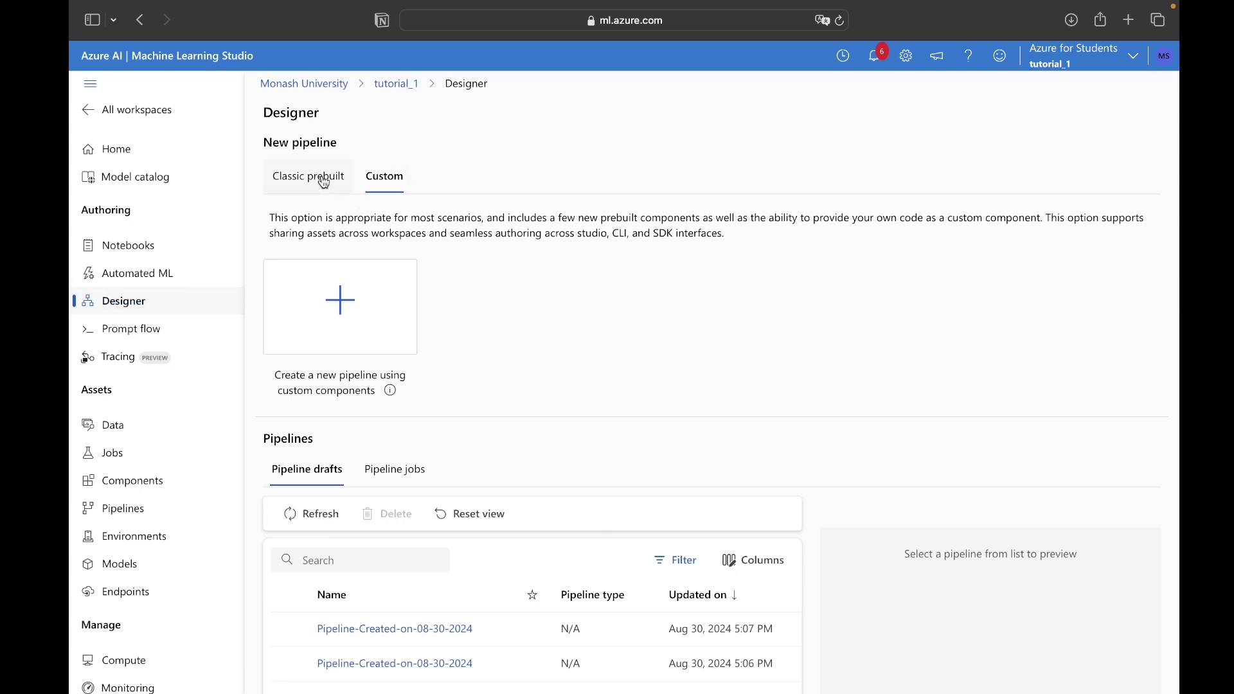
scroll(386, 633, "down", 3)
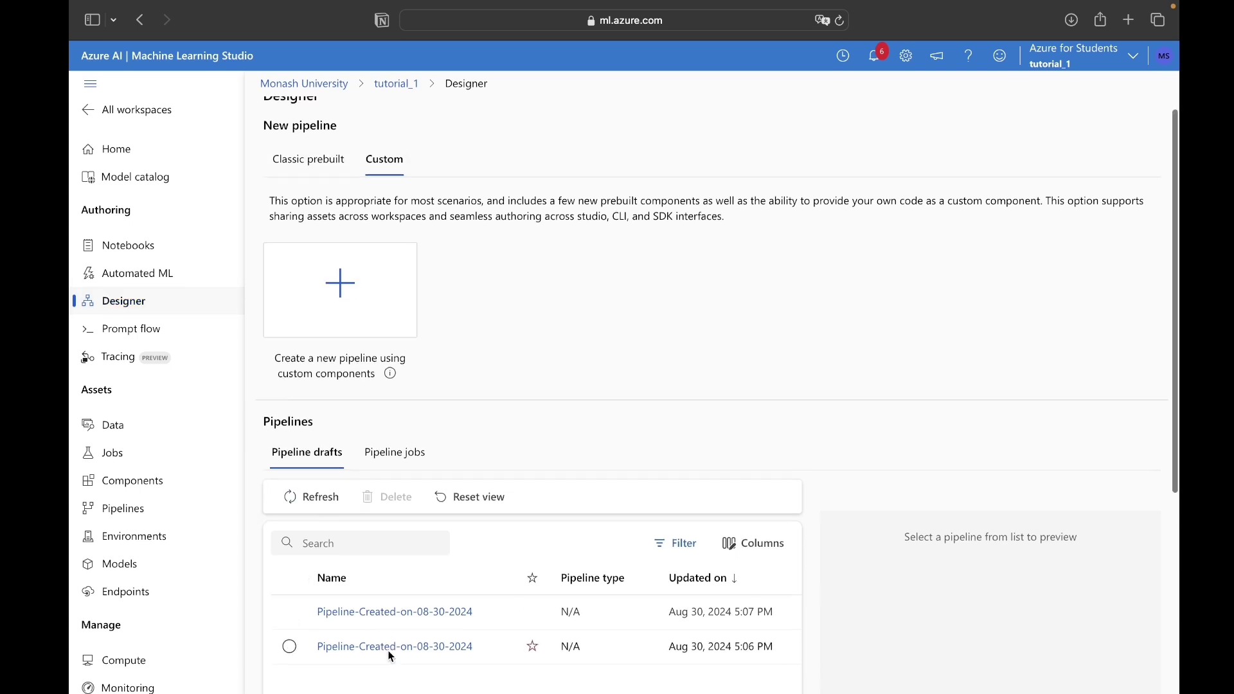
scroll(407, 528, "up", 3)
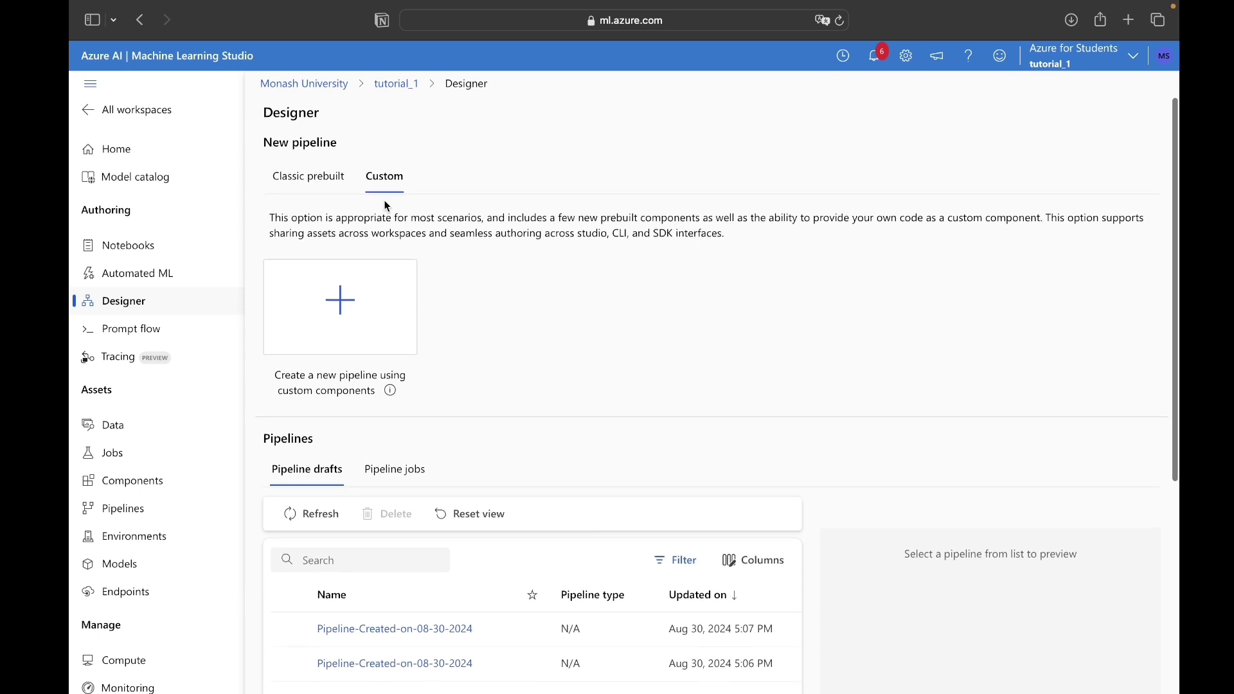
left_click(328, 182)
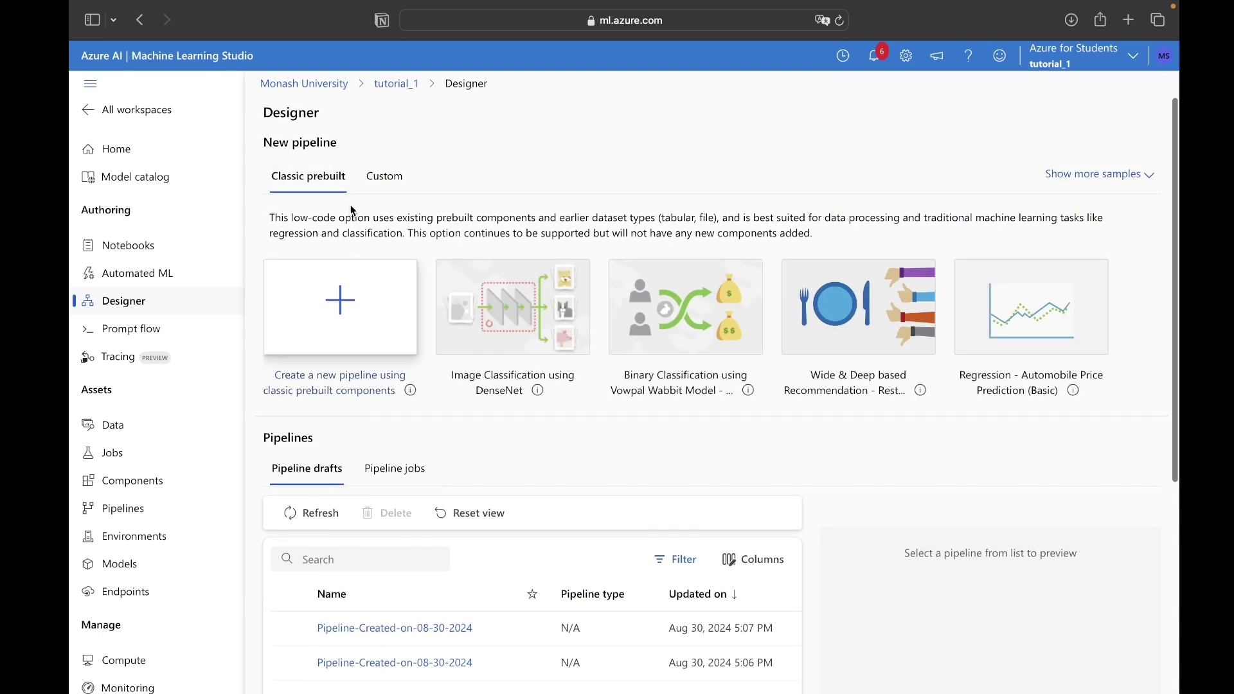
left_click(371, 186)
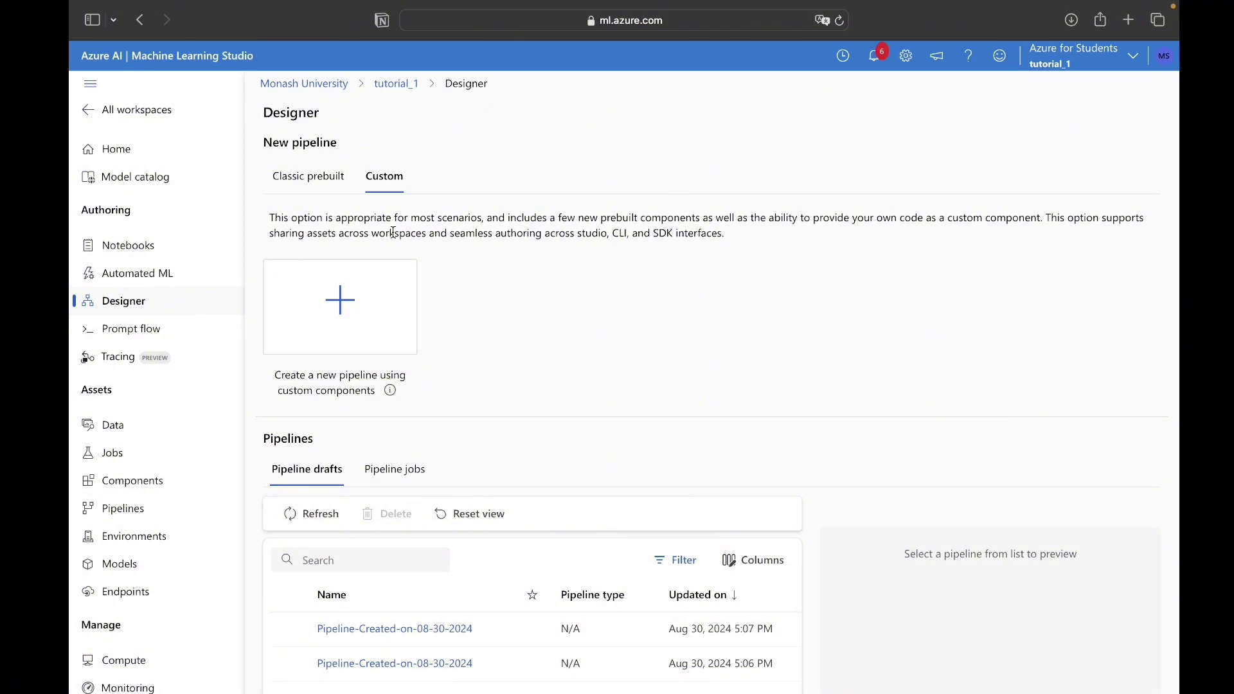
left_click(308, 185)
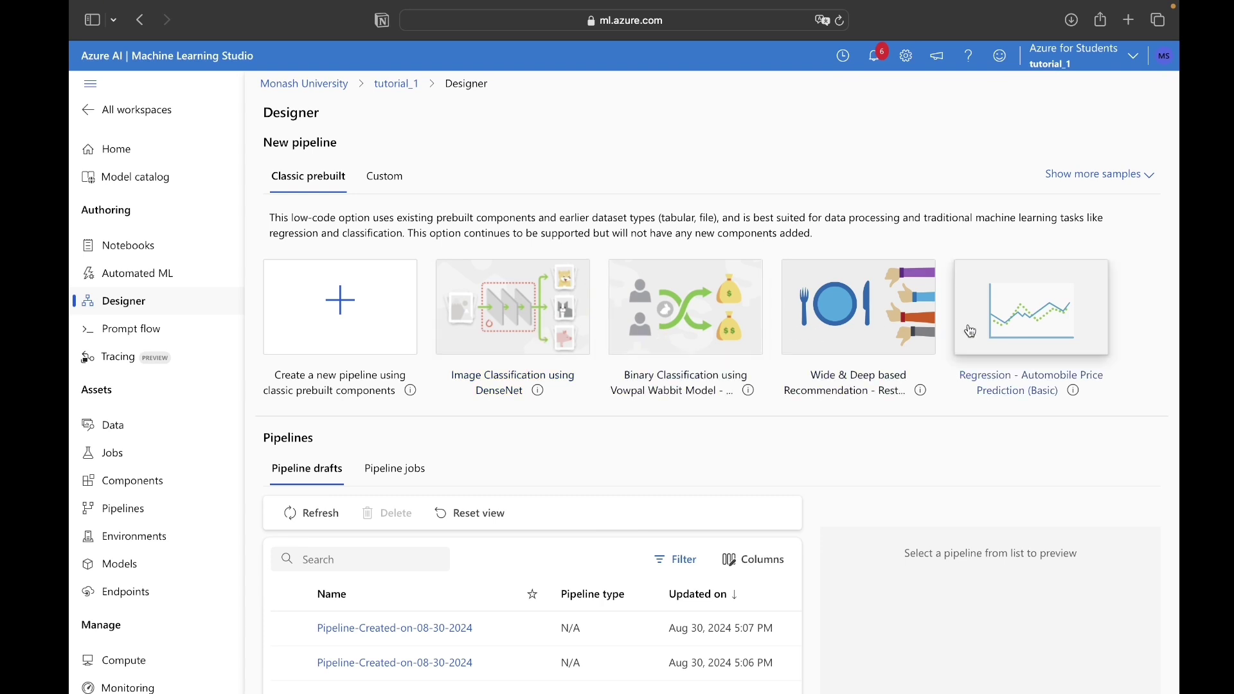
Open the pipeline draft updated Aug 30, 2024 5:06 PM and browse its available data and model assets
scroll(672, 392, "down", 4)
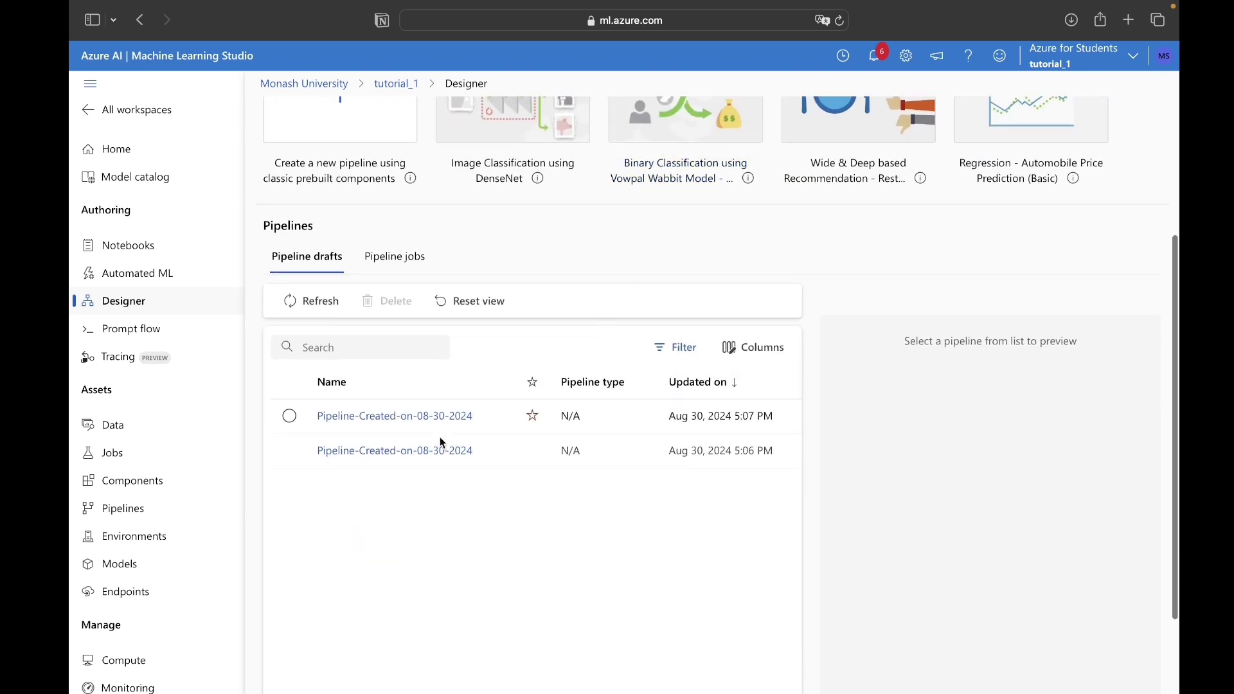
left_click(433, 450)
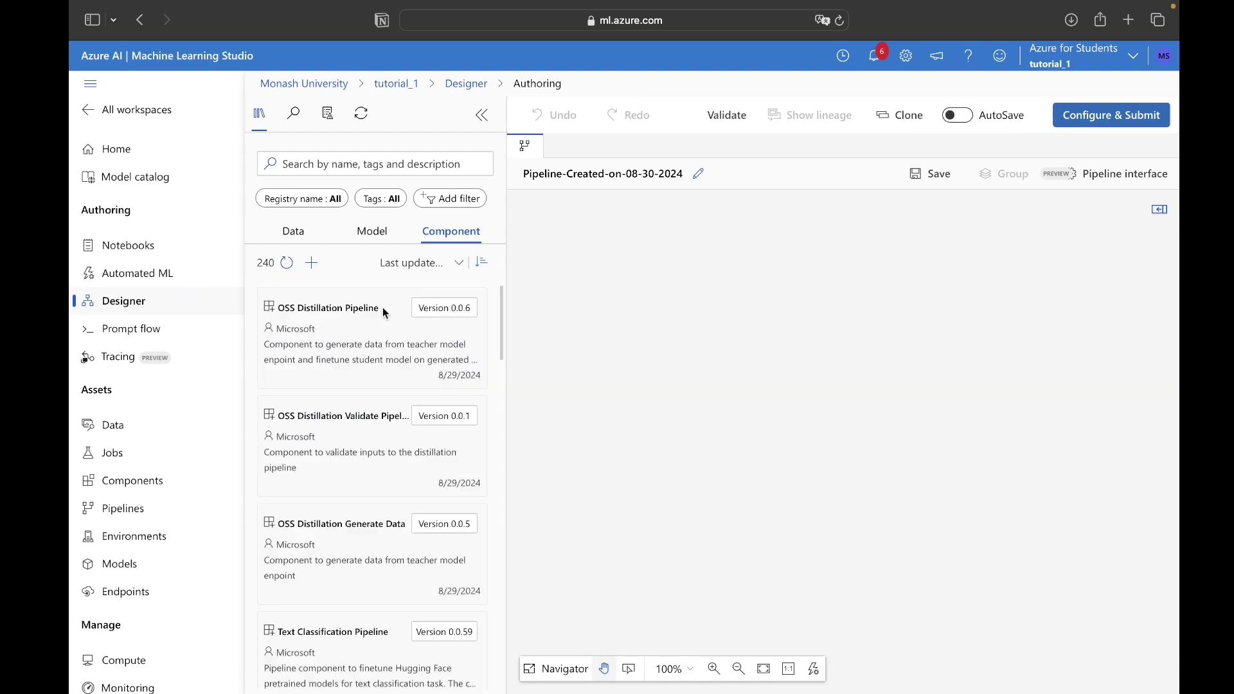
left_click(296, 233)
mouse_move(344, 331)
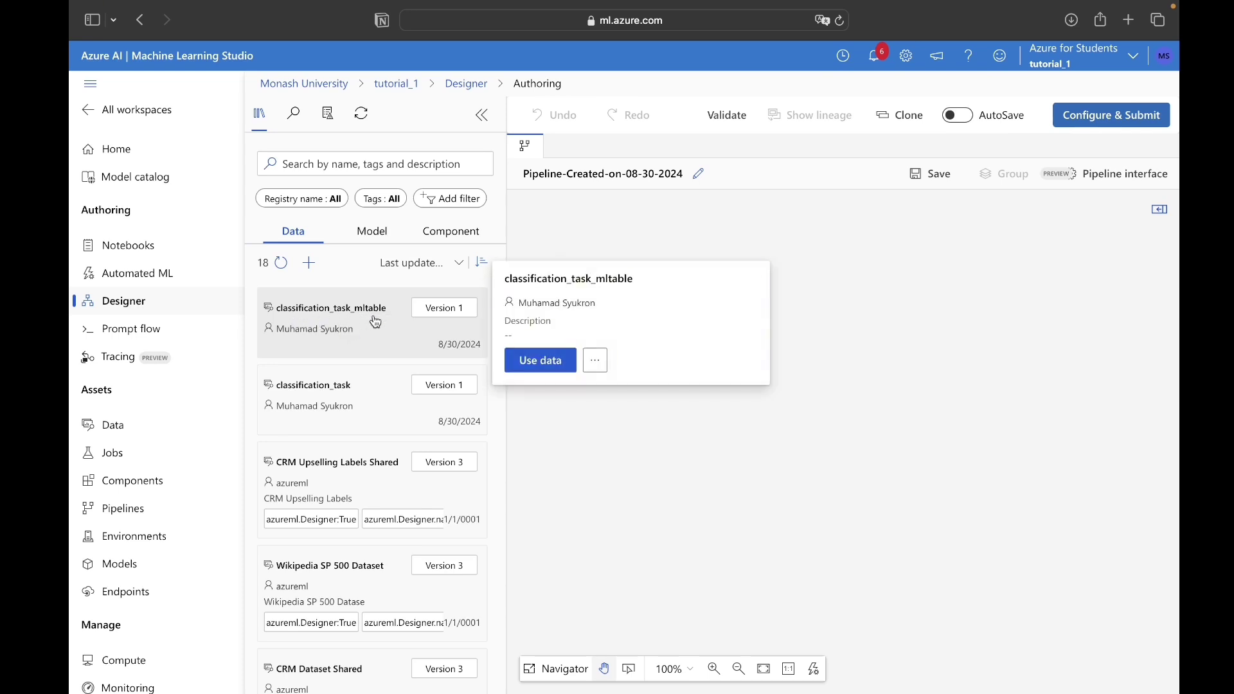
mouse_move(367, 400)
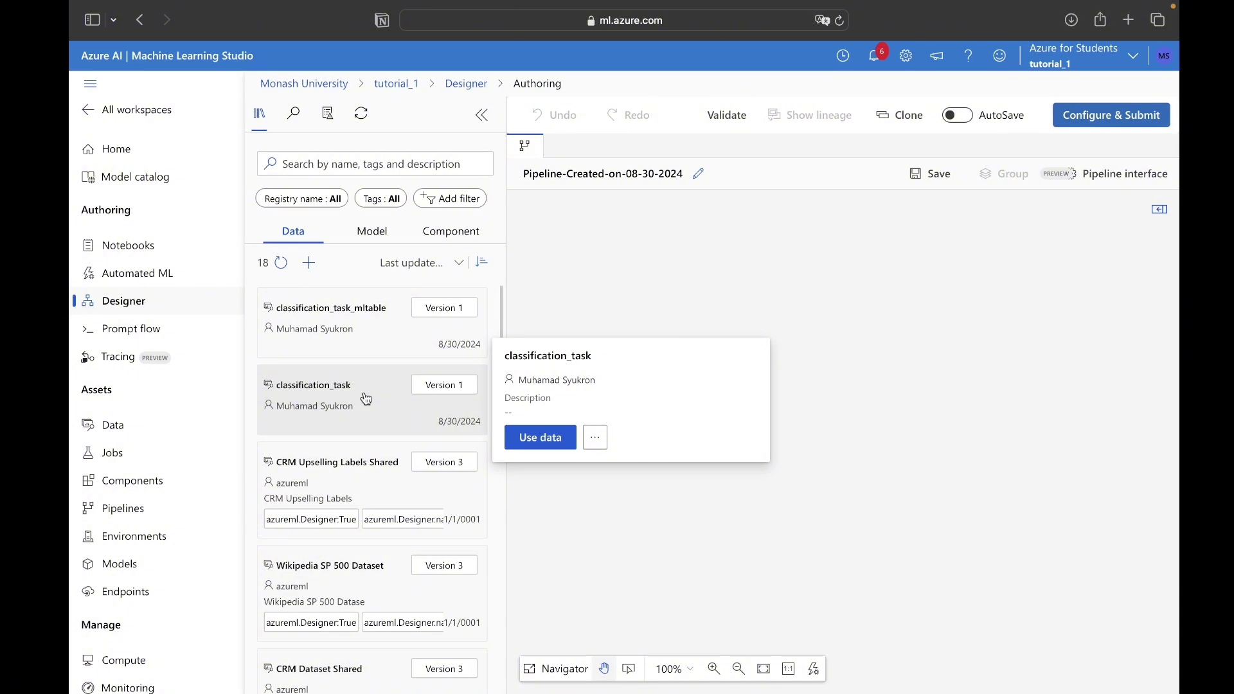
scroll(326, 602, "down", 3)
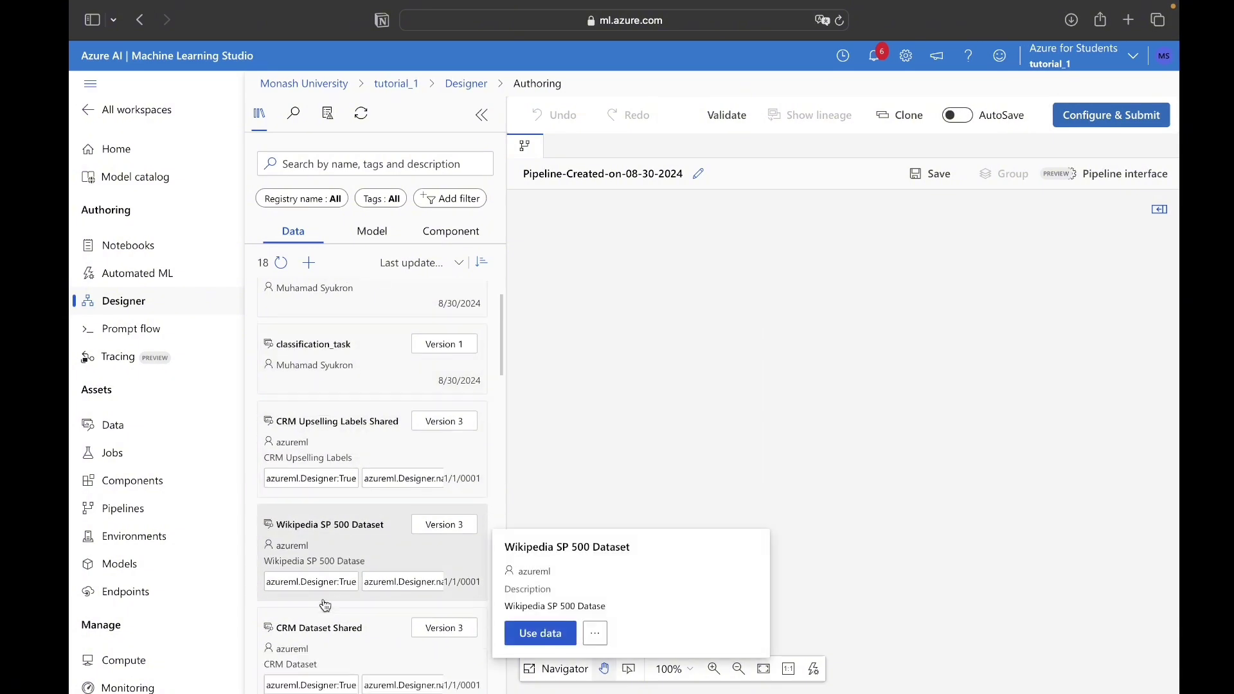
scroll(309, 637, "down", 9)
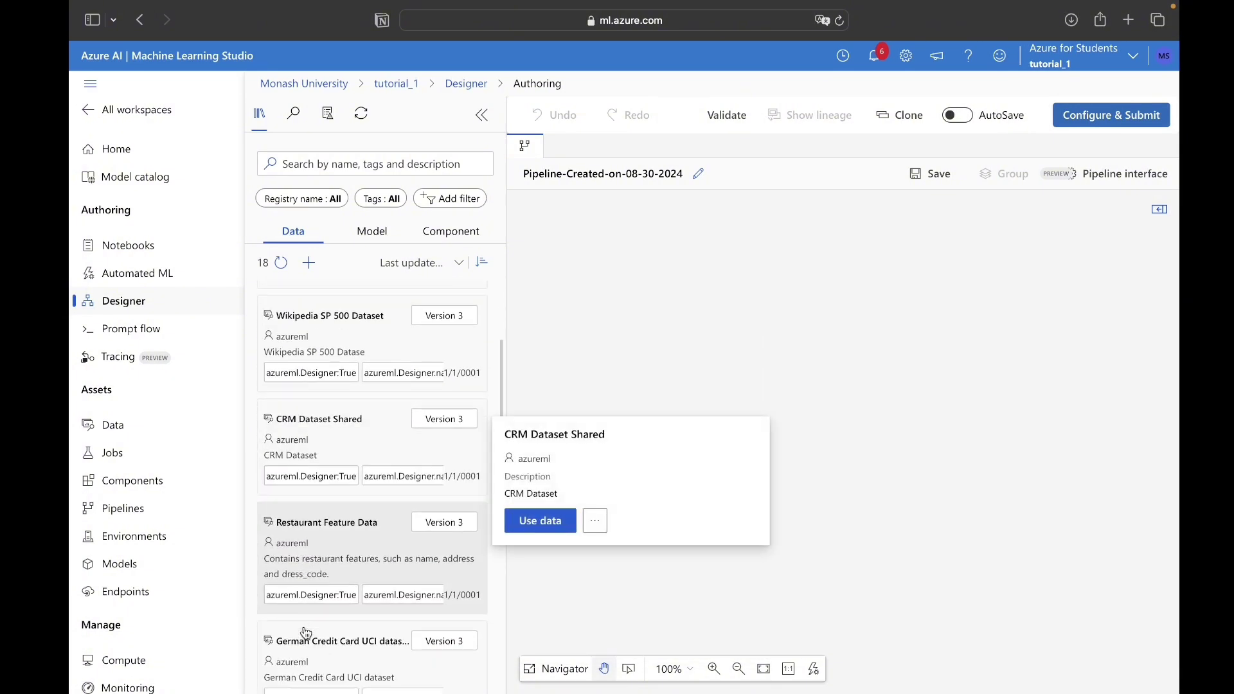
scroll(317, 645, "up", 7)
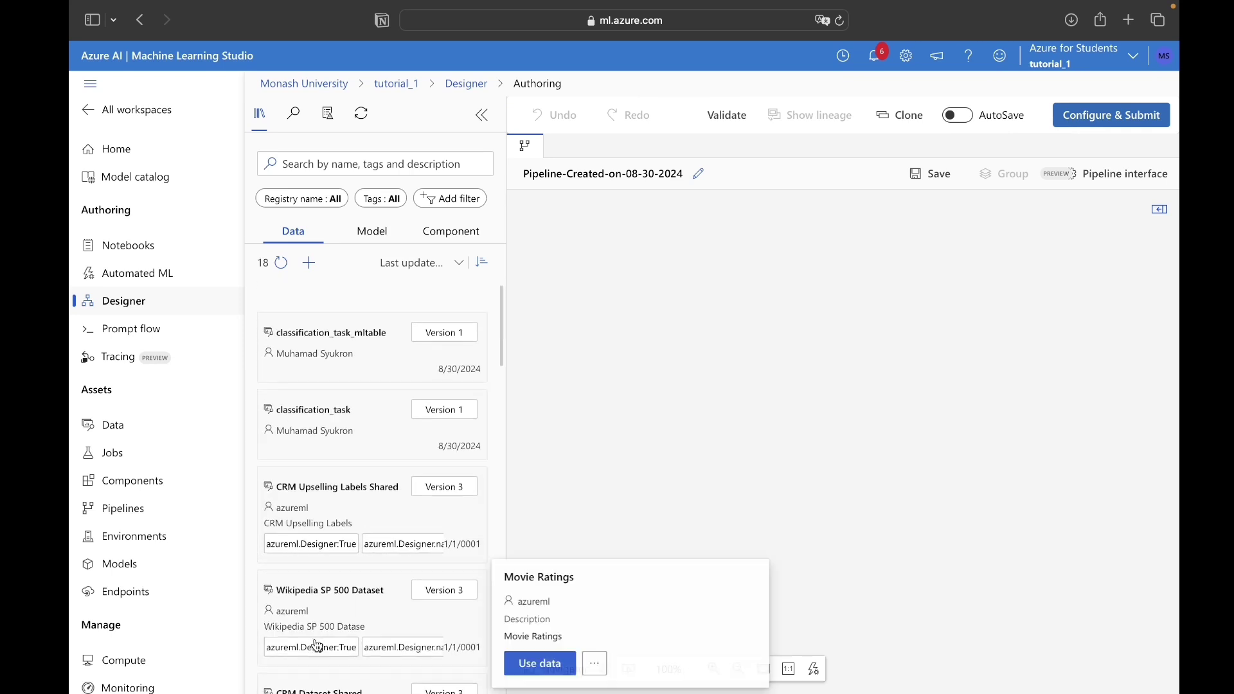
left_click(371, 246)
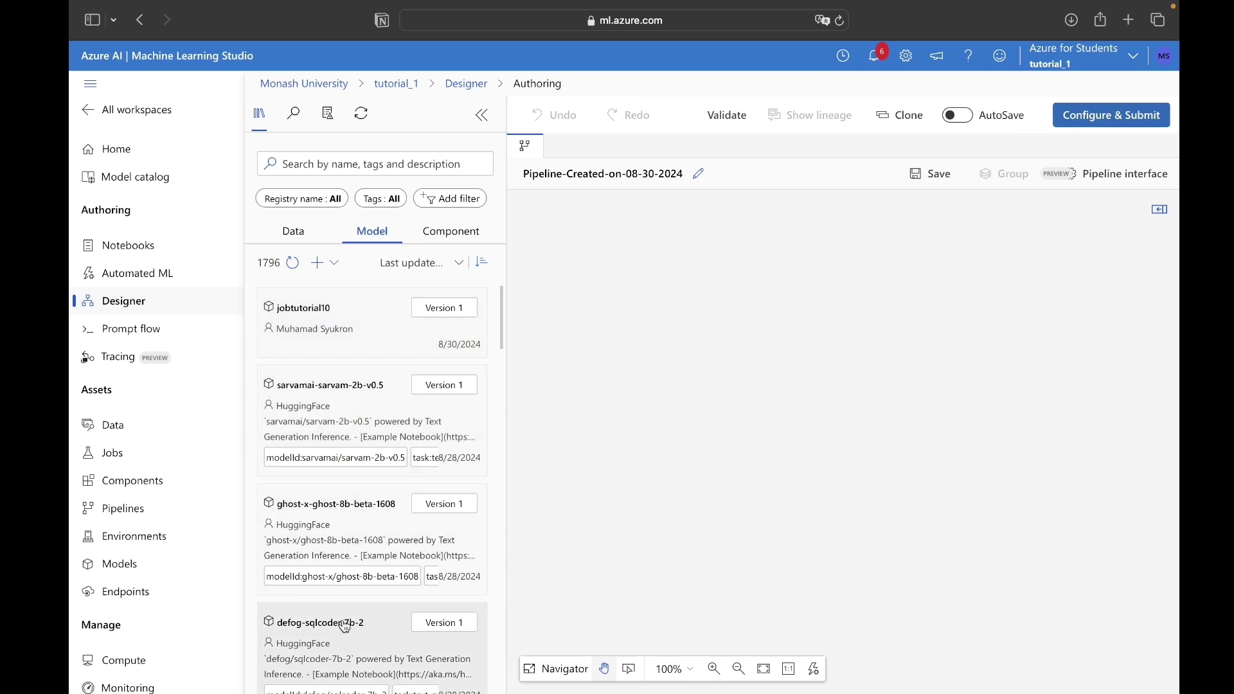
Search the draft's components for "missing value", clear the search and look through the full component list
left_click(431, 239)
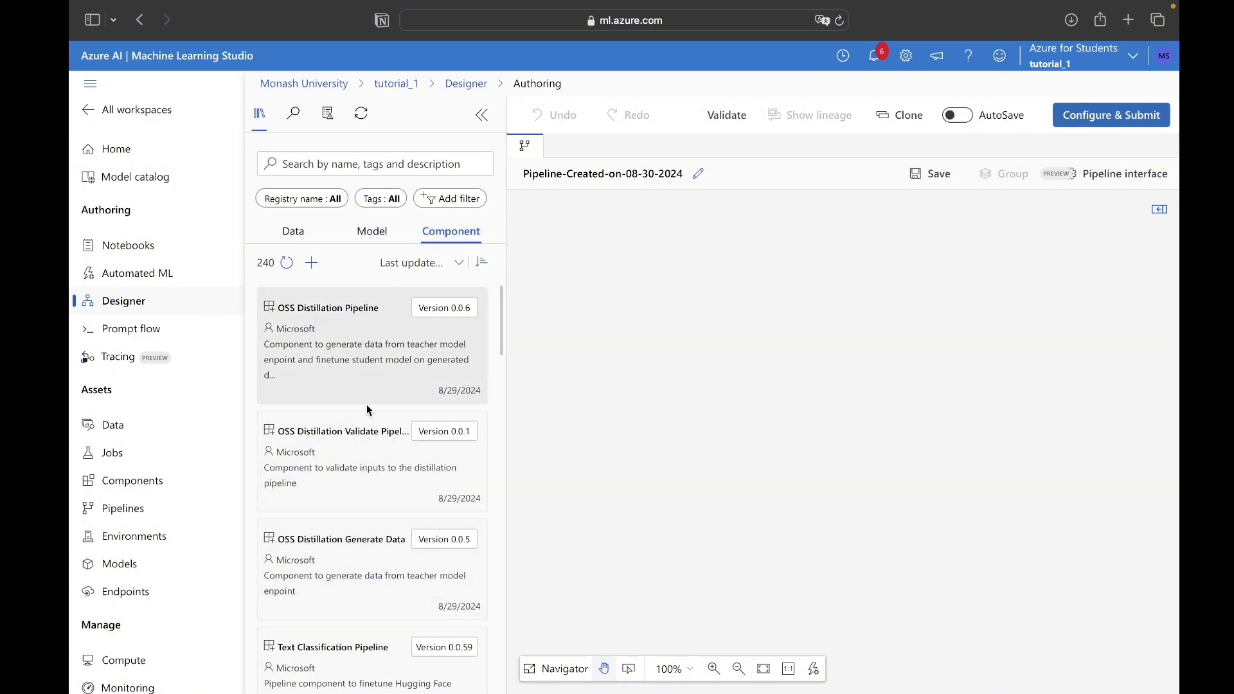
left_click(365, 168)
type("missing value")
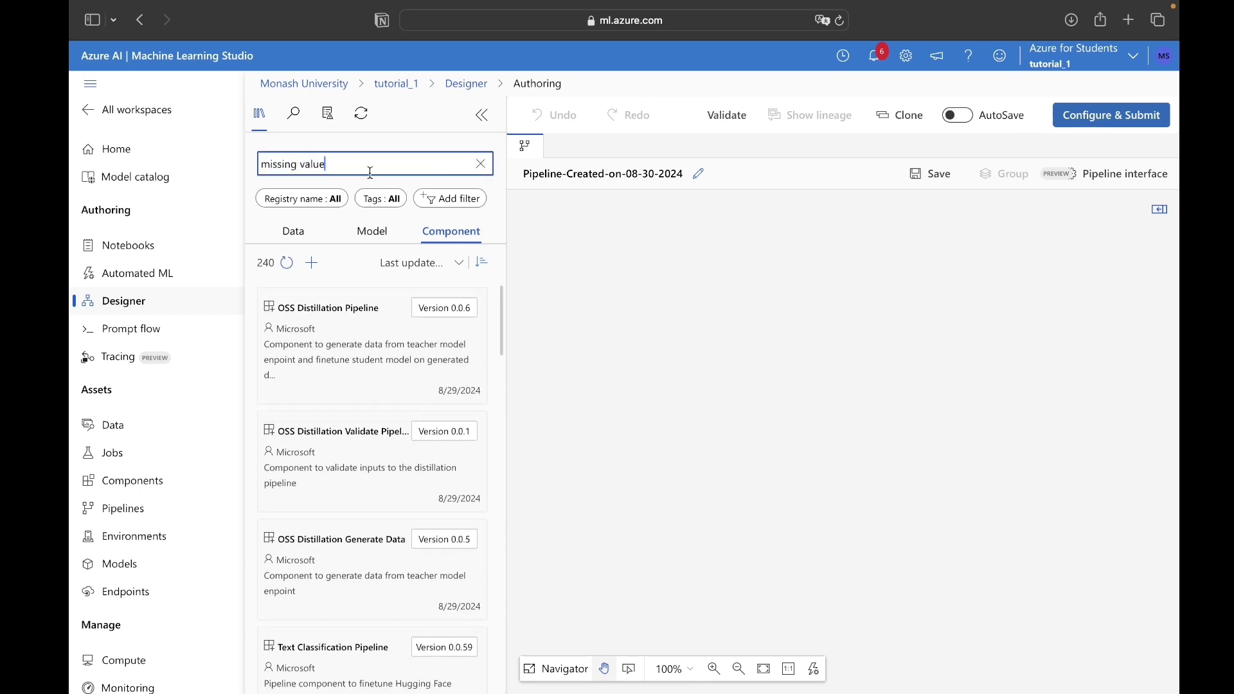
key("Return")
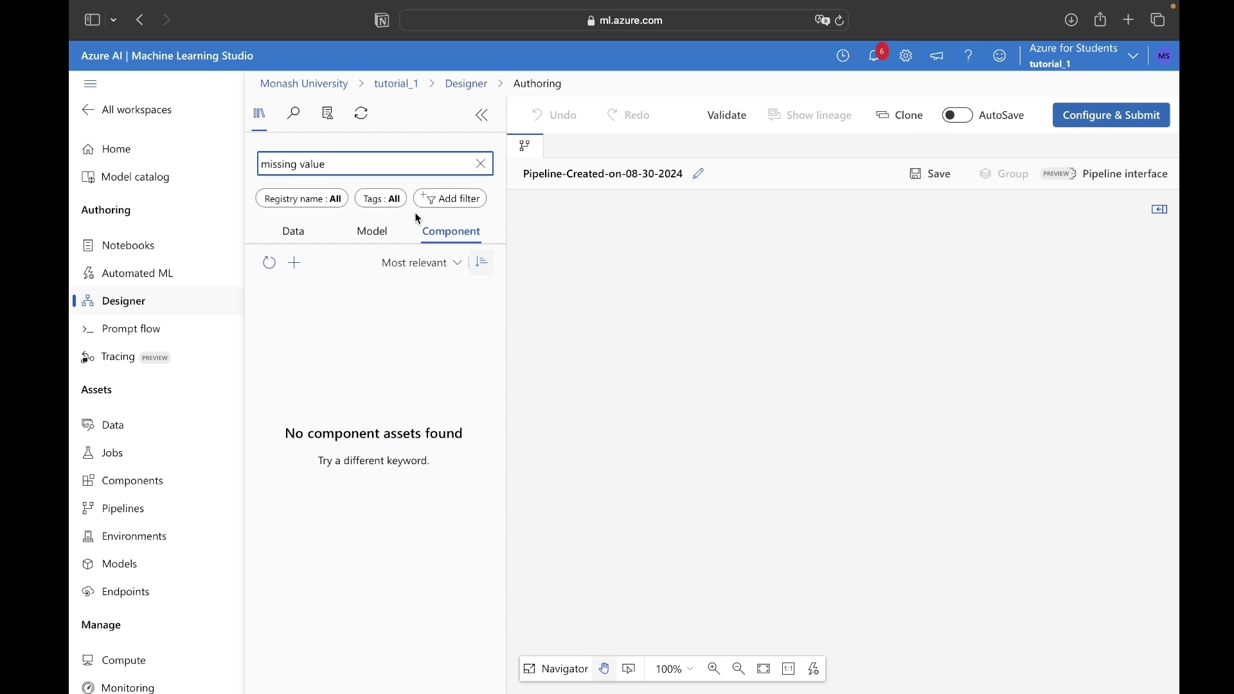
left_click(481, 166)
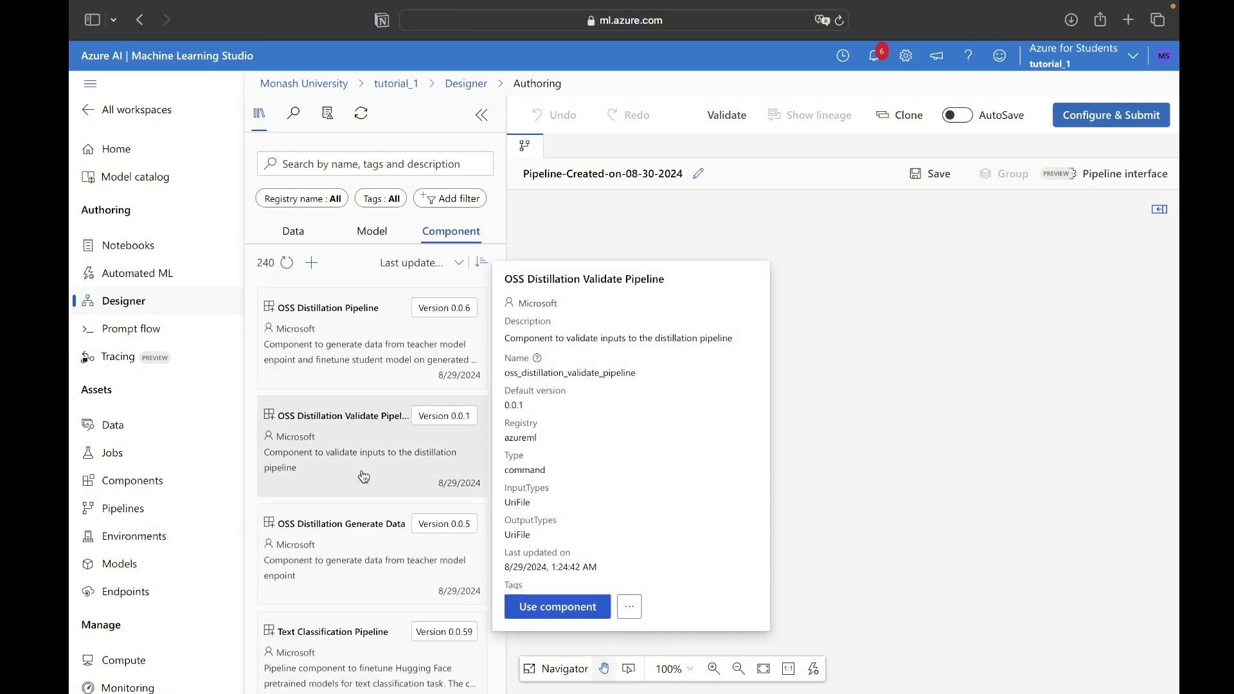
scroll(377, 482, "down", 3)
mouse_move(273, 429)
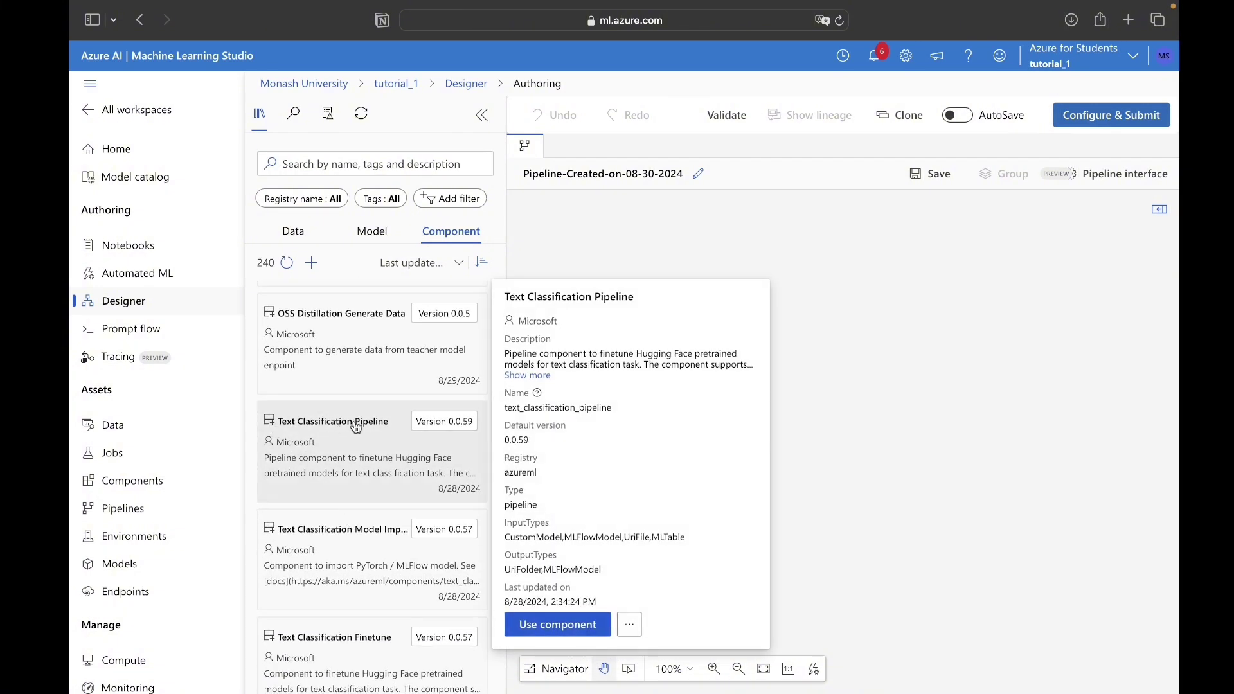
mouse_move(367, 532)
scroll(367, 532, "up", 4)
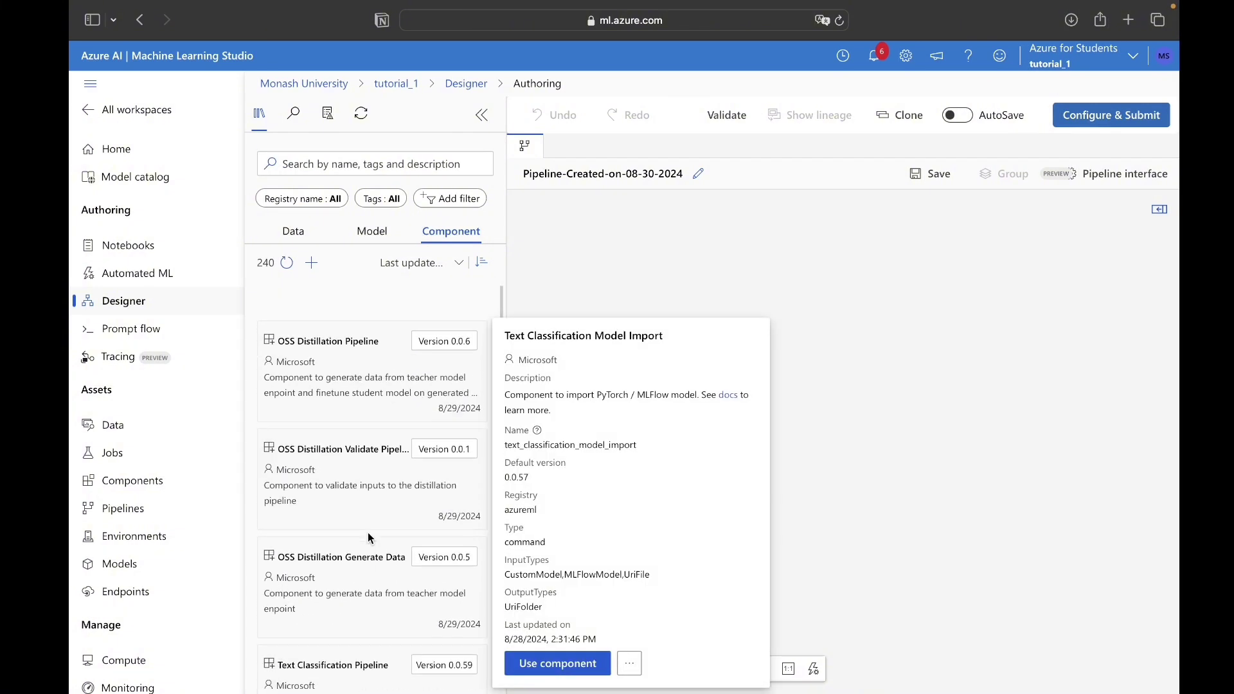
Open the pipeline draft updated Aug 30, 2024 5:07 PM and check its data assets and prebuilt sample data
left_click(466, 83)
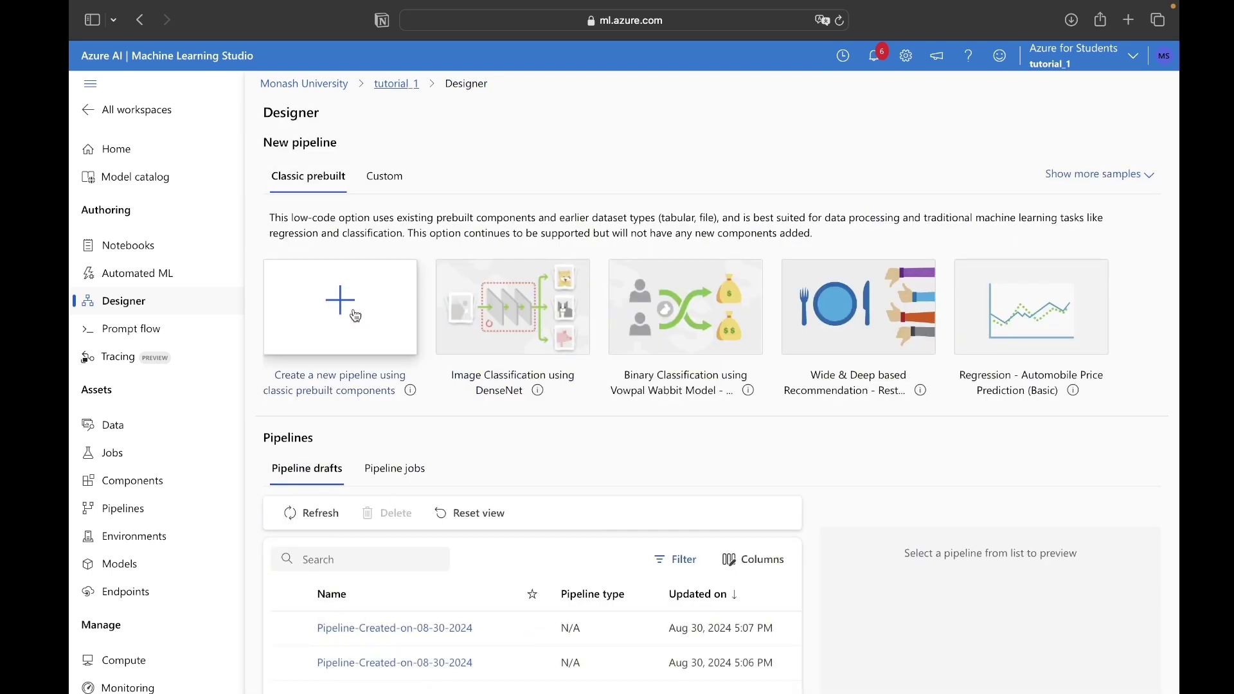
left_click(383, 629)
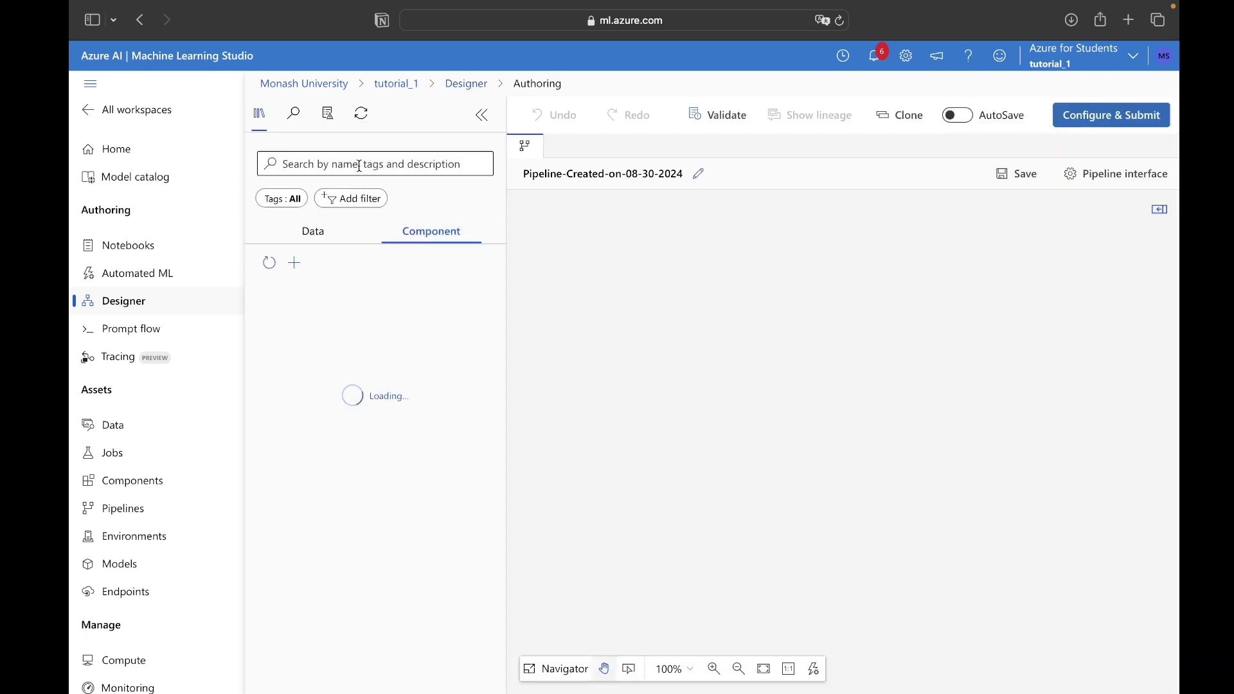
left_click(359, 166)
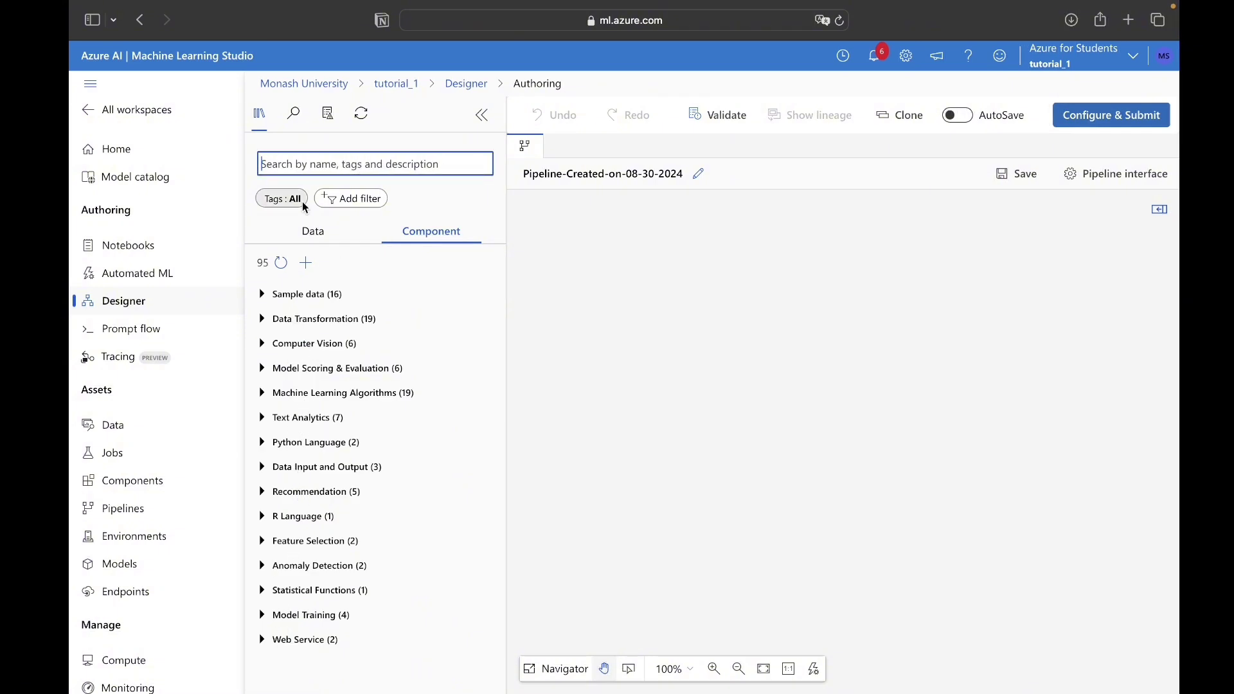
left_click(309, 232)
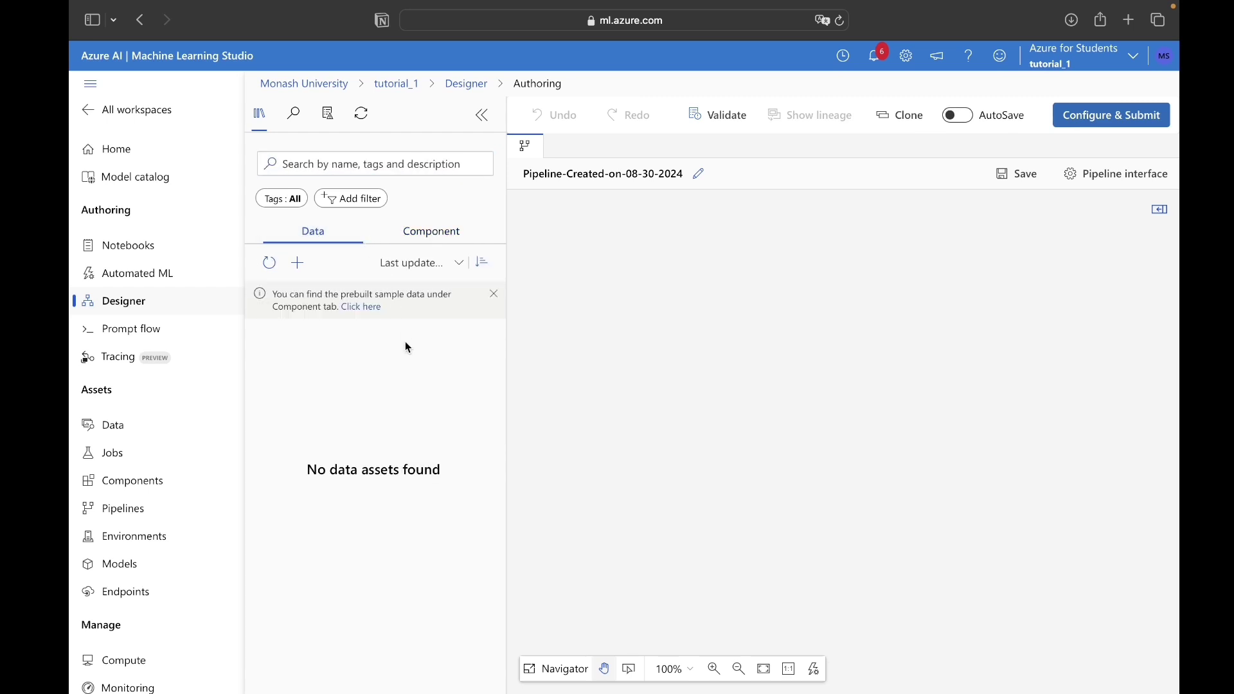
left_click(371, 308)
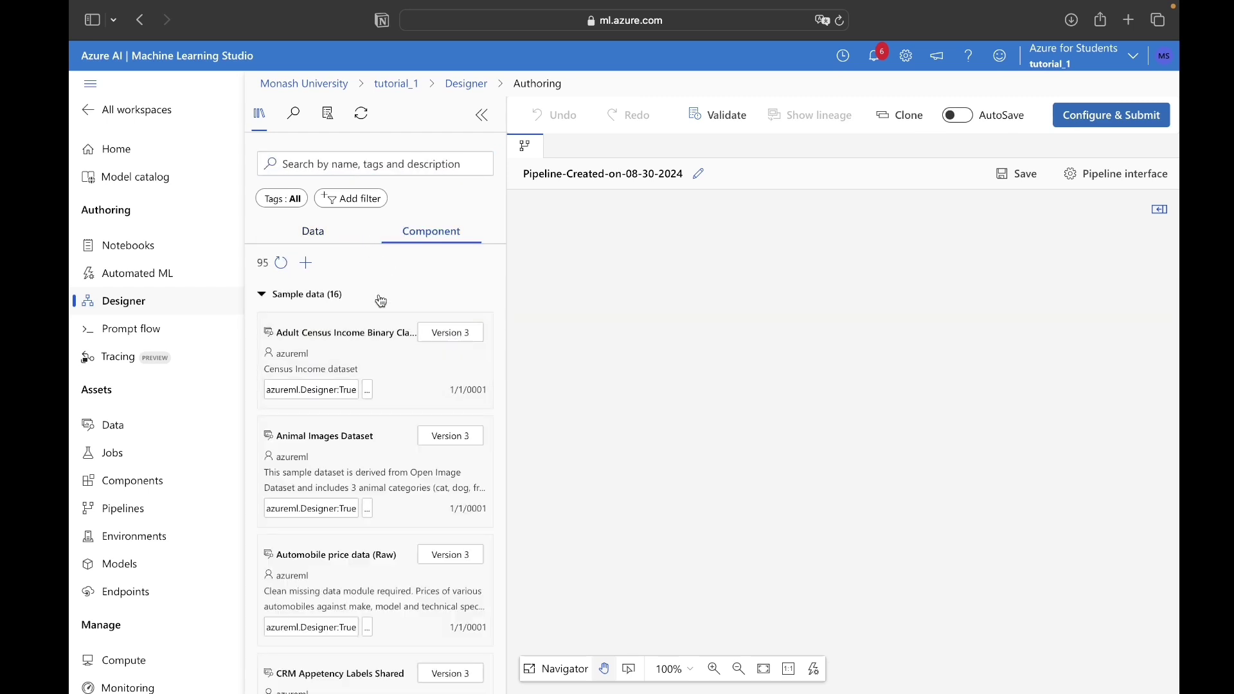
scroll(383, 385, "down", 3)
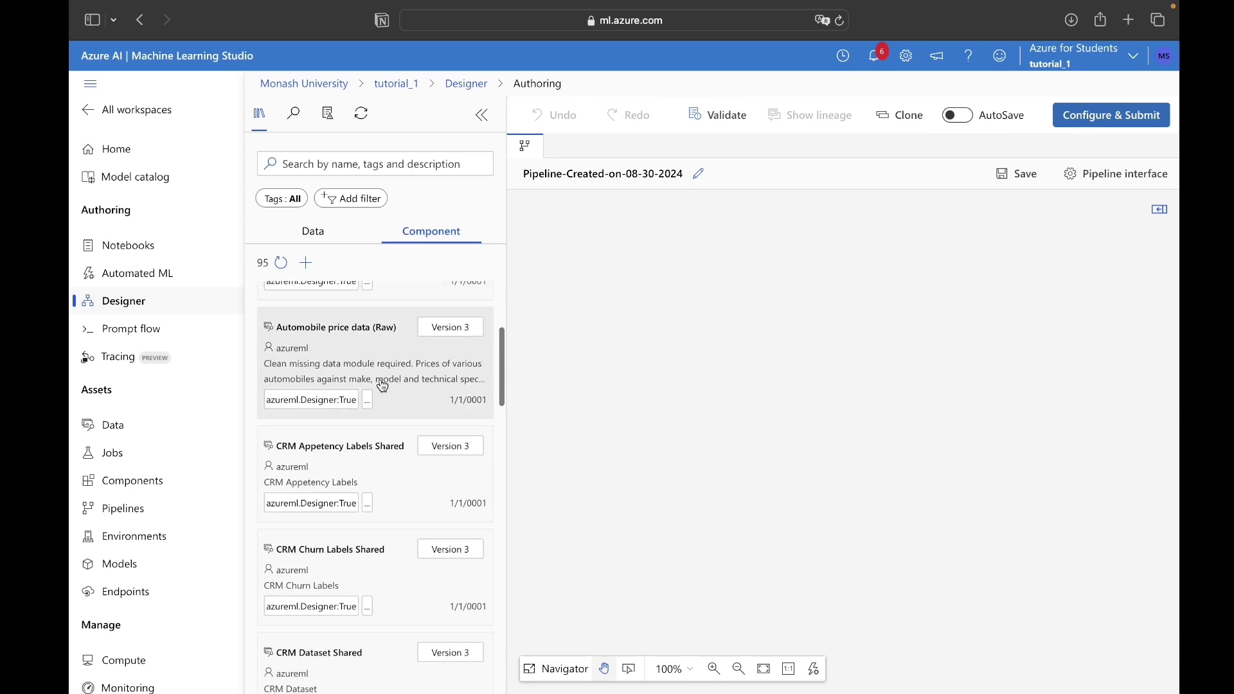
scroll(383, 386, "up", 3)
Search the draft's components for "mltable", clear the search and return to the data assets
left_click(398, 164)
type("mltable")
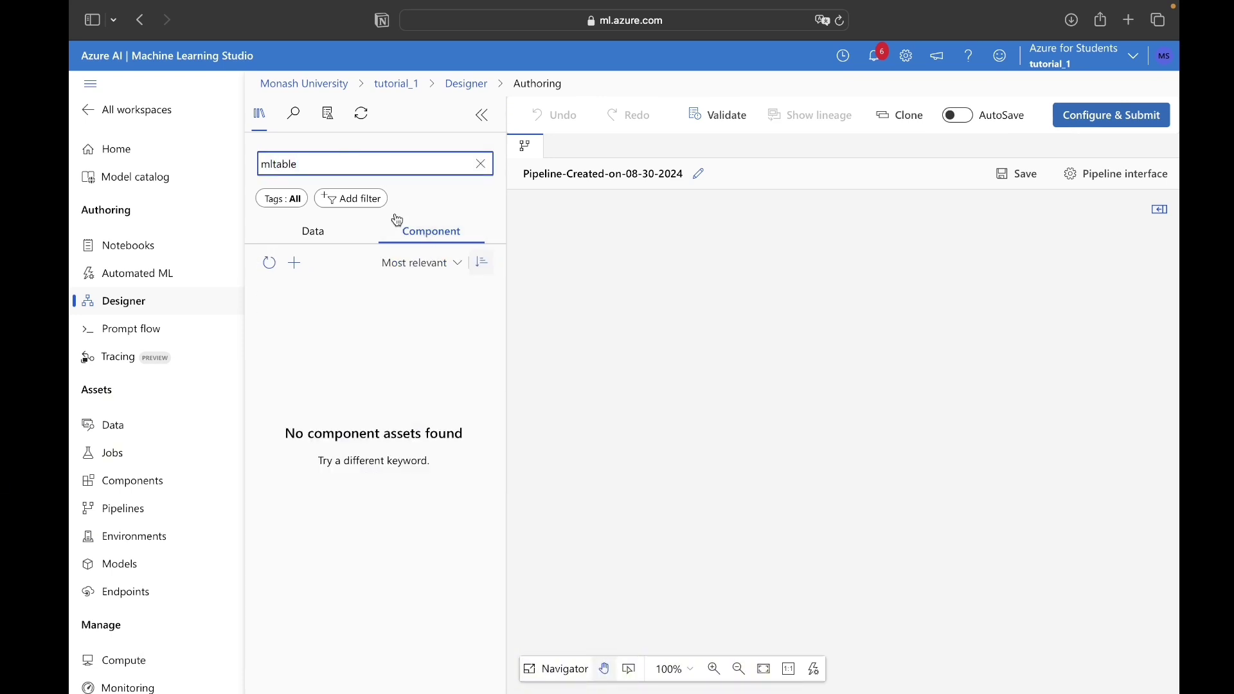
left_click(484, 168)
left_click(315, 231)
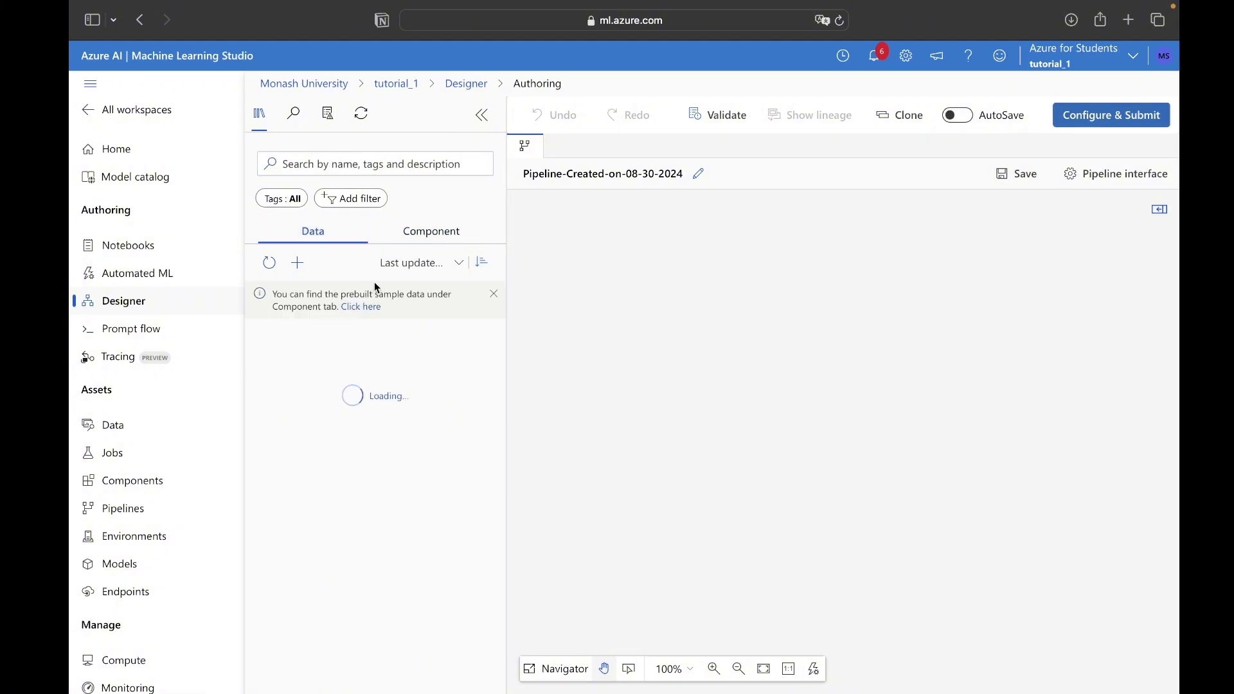
Start a new workspace data asset named classification_task_tabular with type Tabular and proceed to the data source choice
left_click(109, 424)
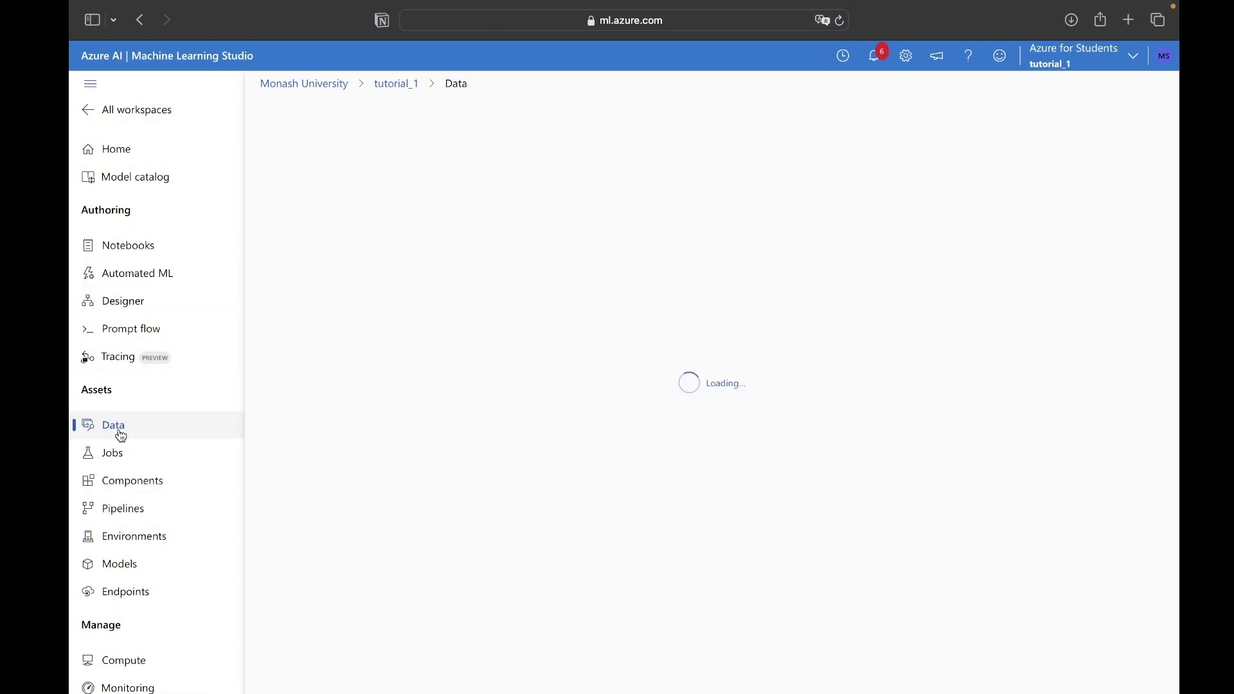
left_click(284, 264)
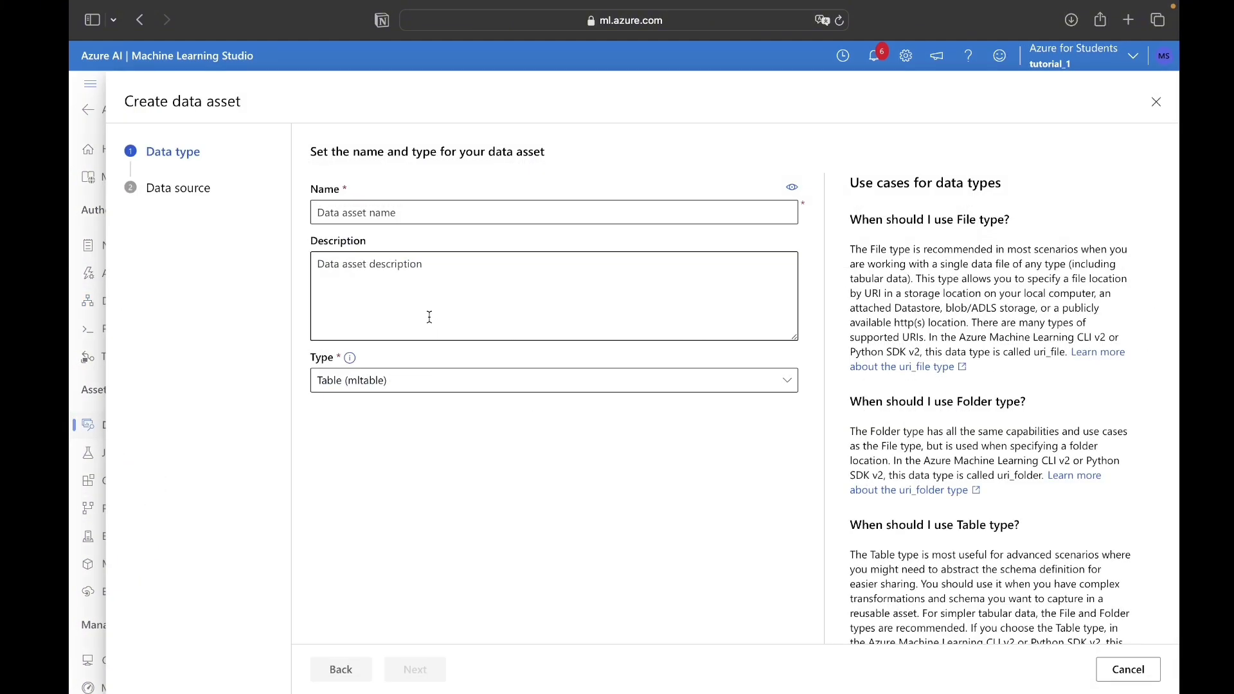
left_click(415, 379)
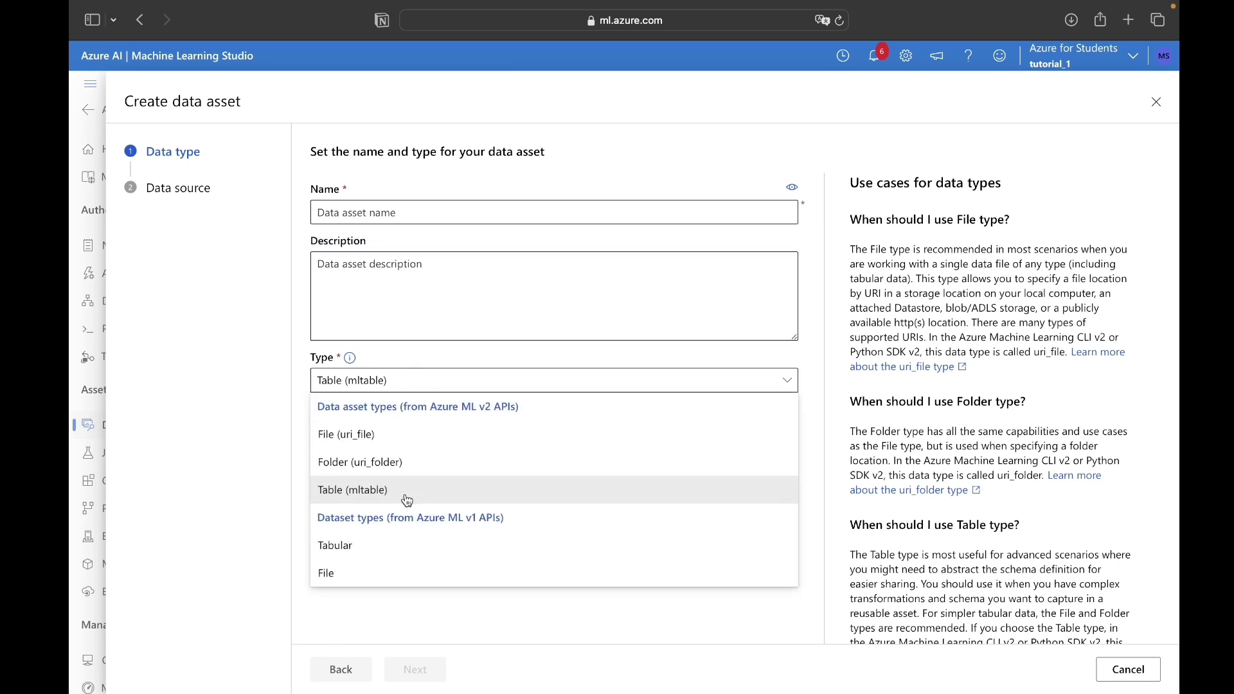
left_click(394, 551)
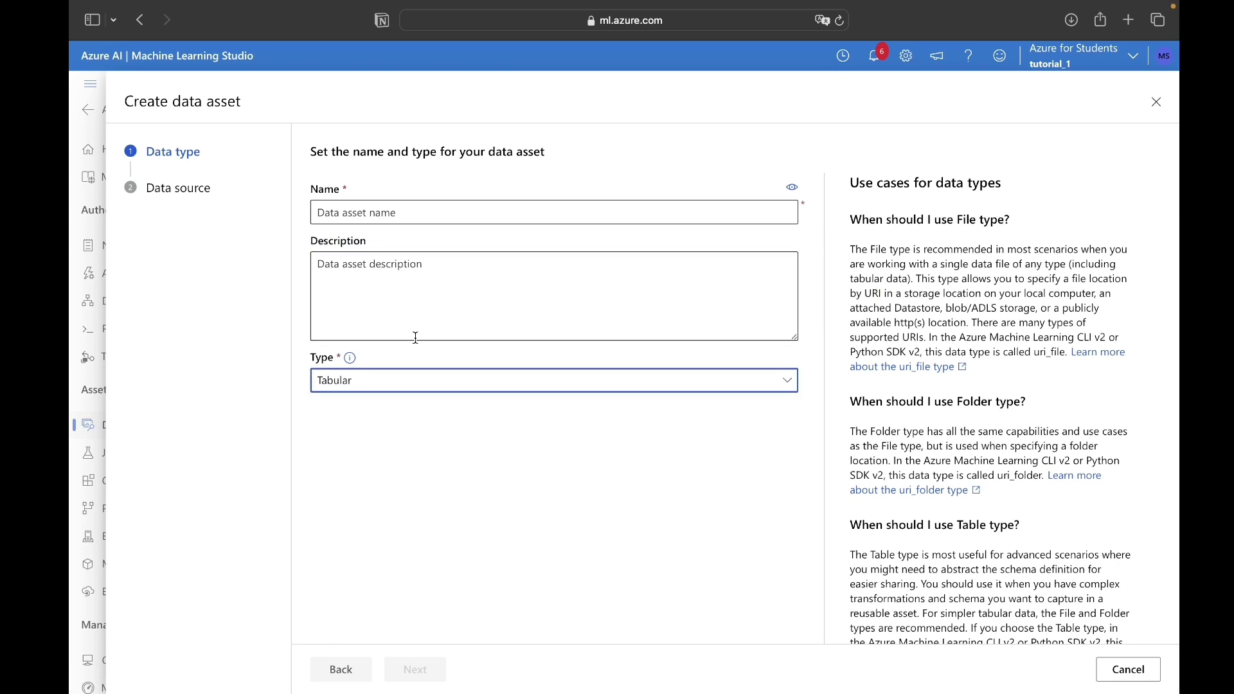
left_click(412, 217)
type("classification_task_tabular")
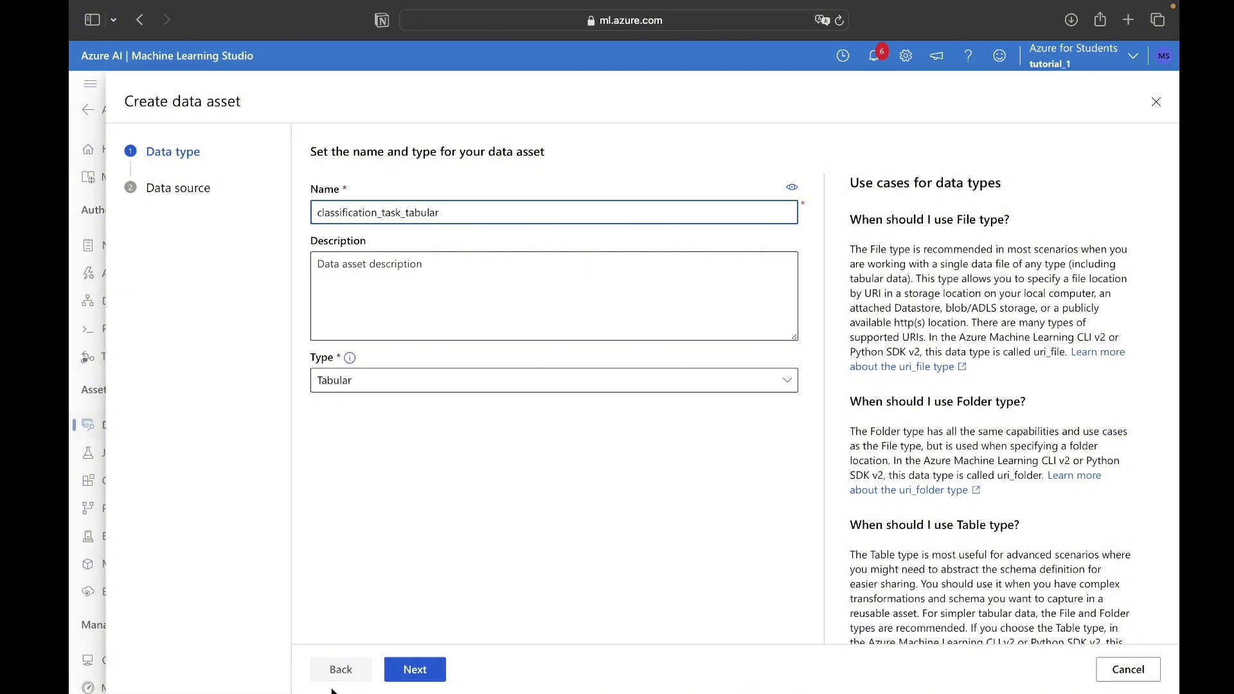
left_click(415, 669)
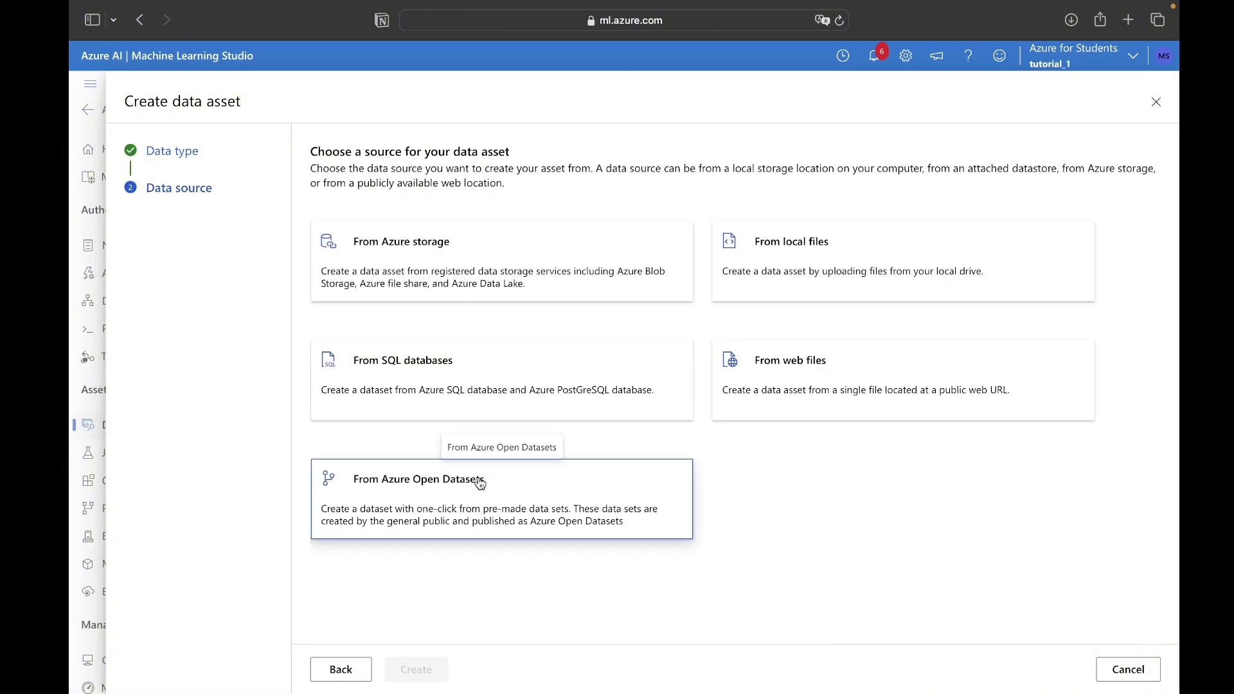
Choose local files as the data asset's source and workspaceblobstore in Azure Blob Storage as its destination datastore
left_click(737, 273)
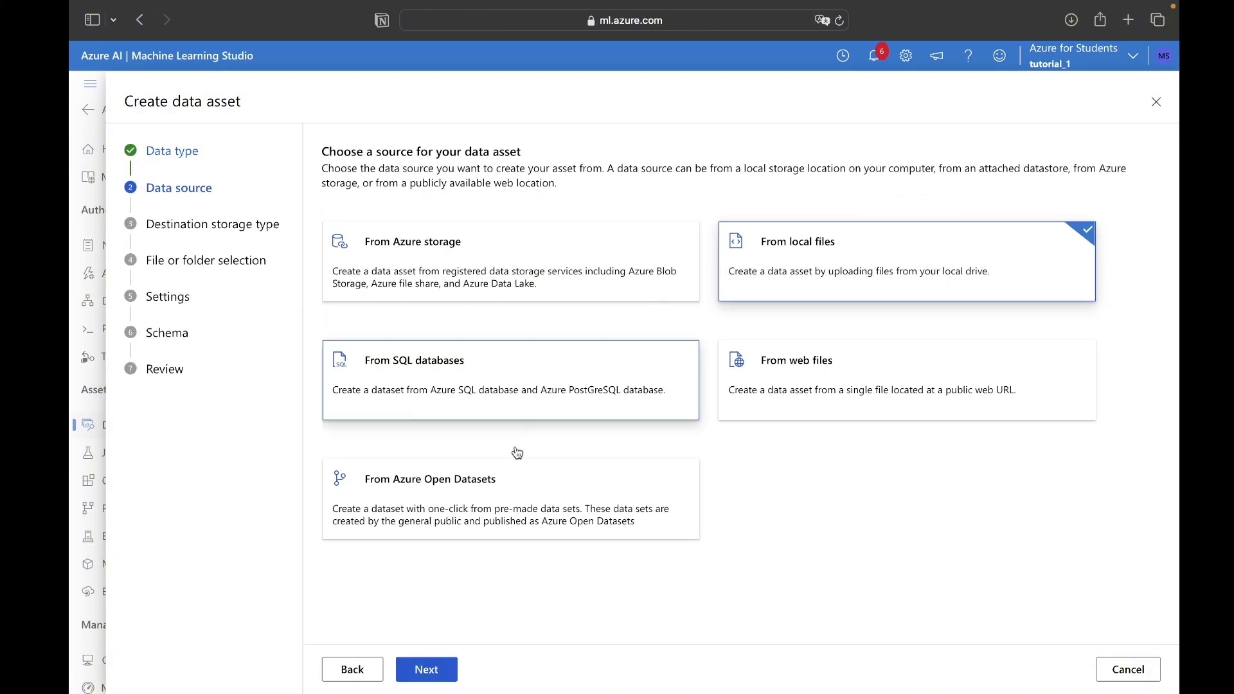
left_click(427, 670)
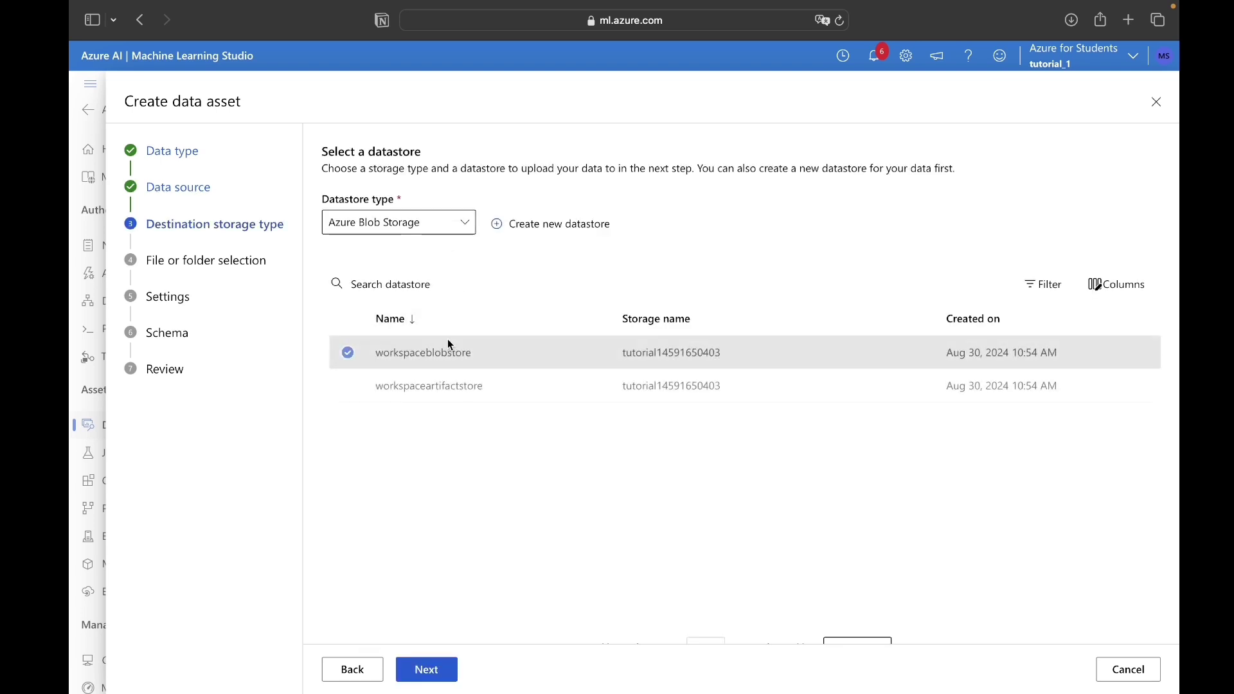
left_click_drag(378, 351, 542, 350)
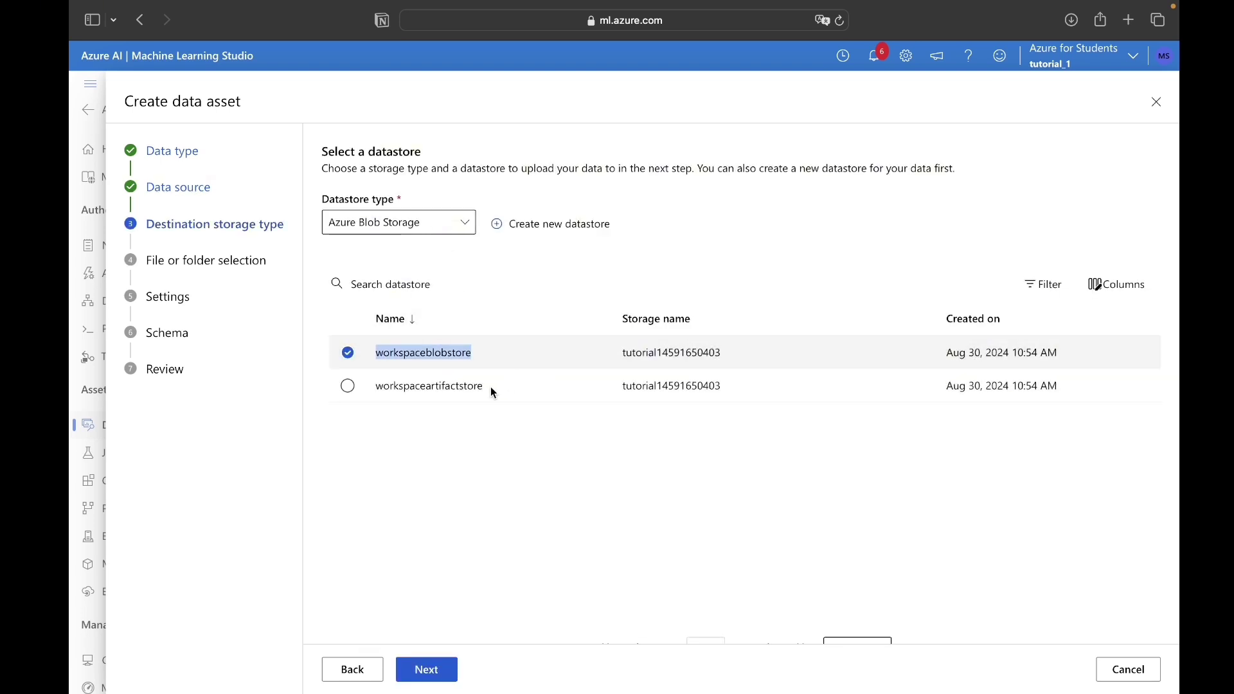
left_click_drag(490, 388, 344, 388)
left_click(377, 355)
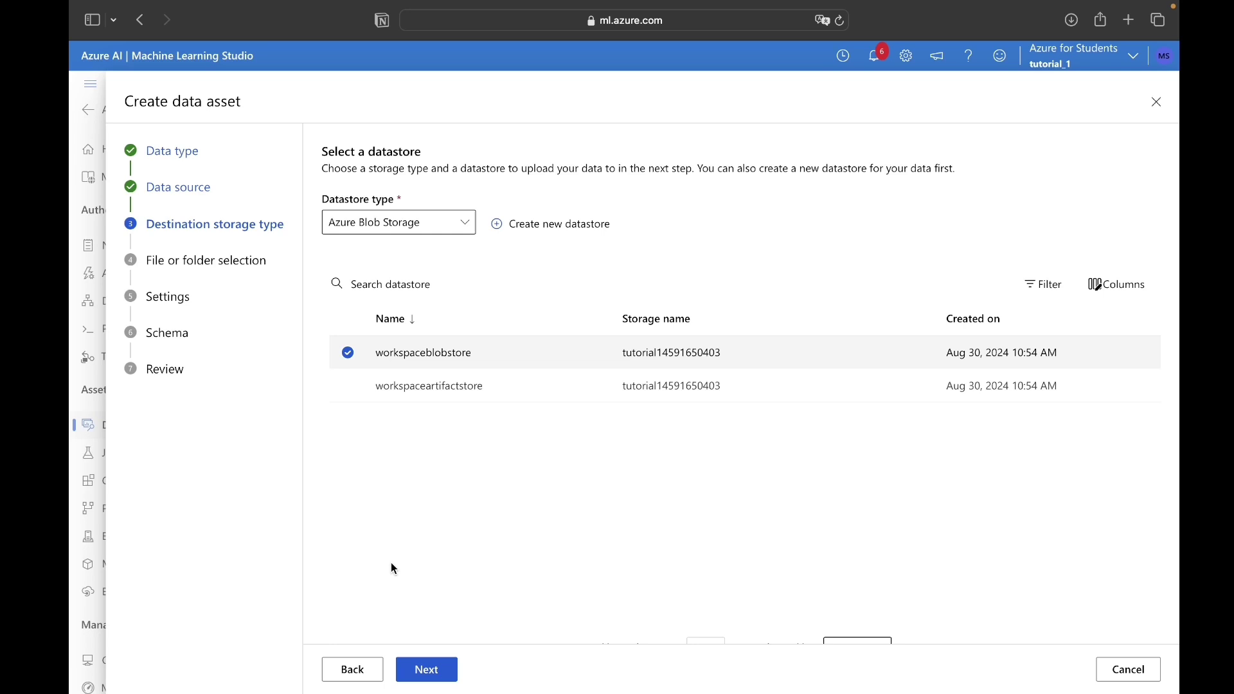
left_click(427, 670)
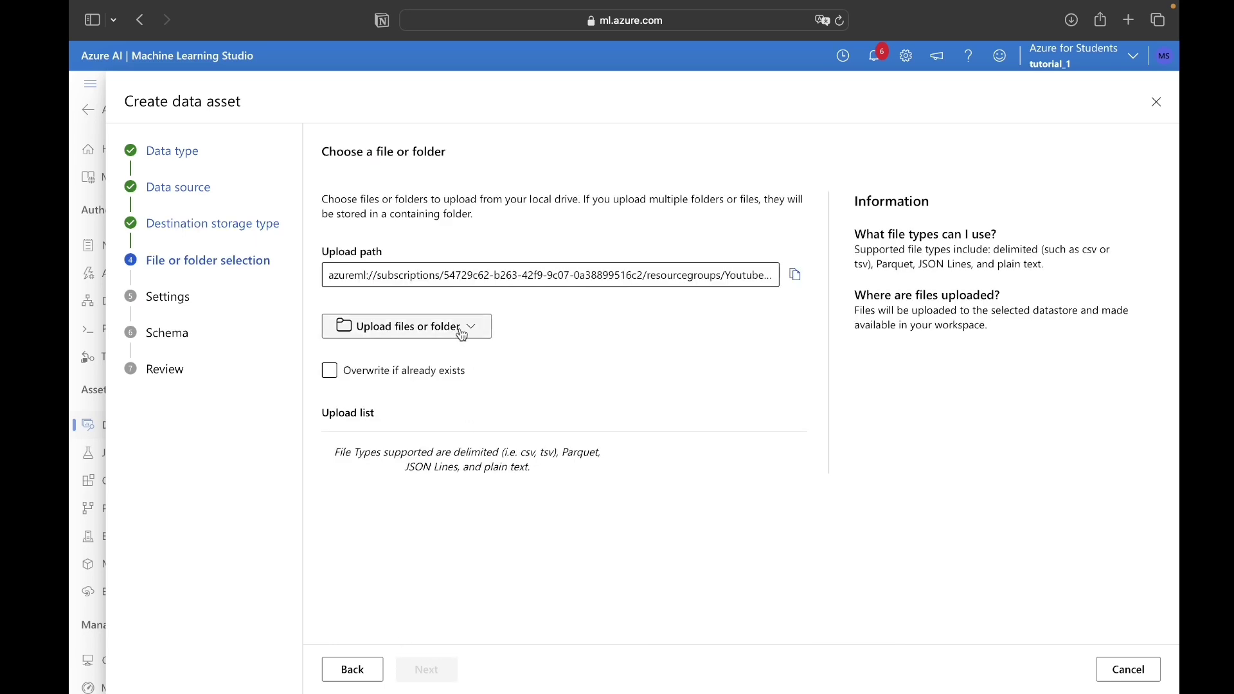
Upload the local file mushroom_cleaned.csv for the data asset and continue to the parsing settings
left_click(400, 335)
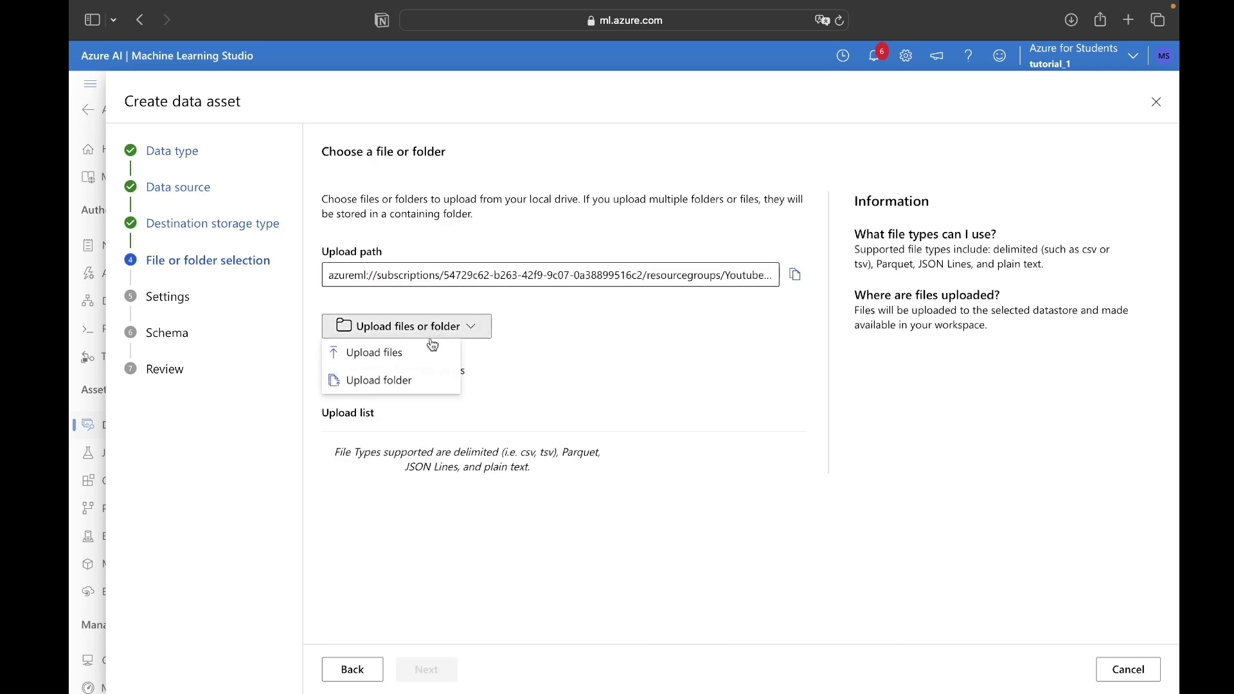
left_click(414, 356)
left_click(580, 267)
double_click(581, 269)
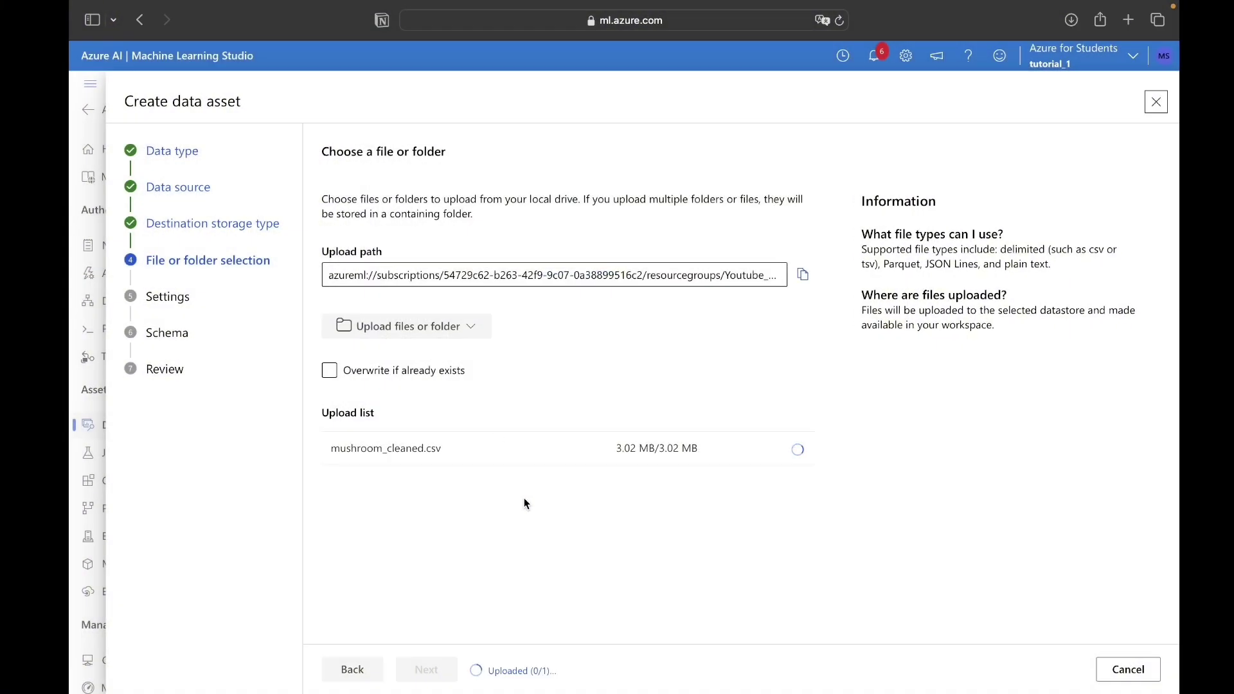
left_click(430, 671)
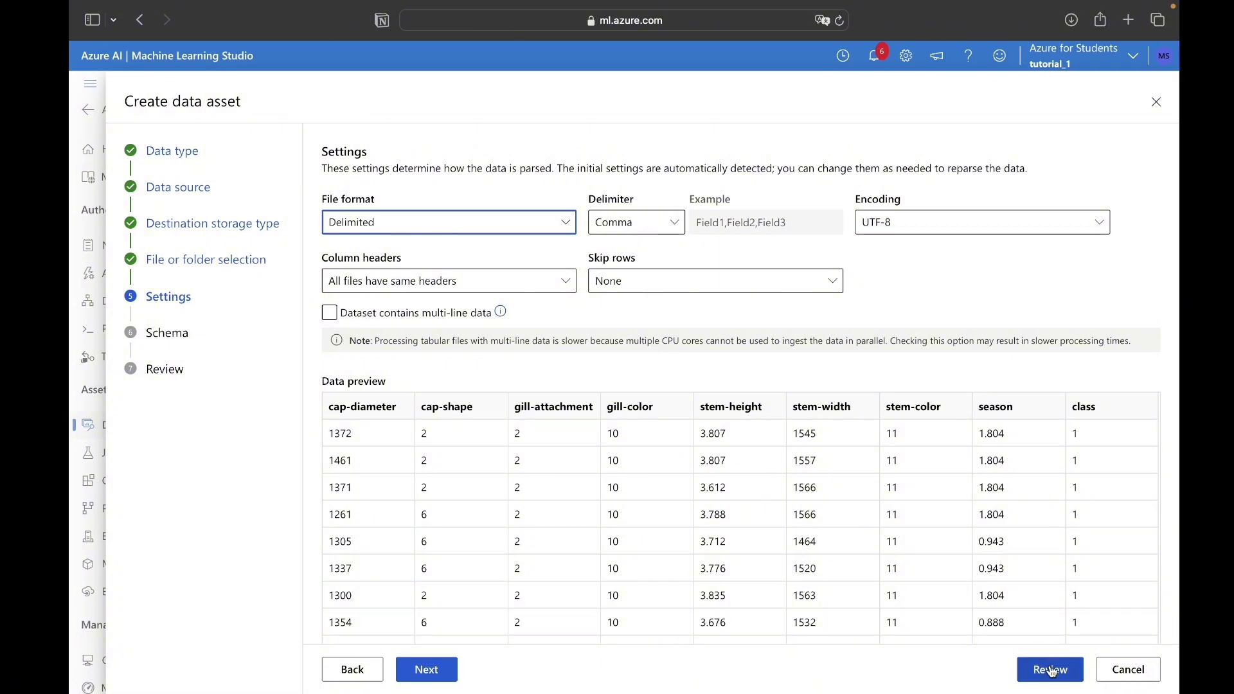
Accept the detected parsing settings and column schema, and create the classification_task_tabular data asset
left_click(432, 672)
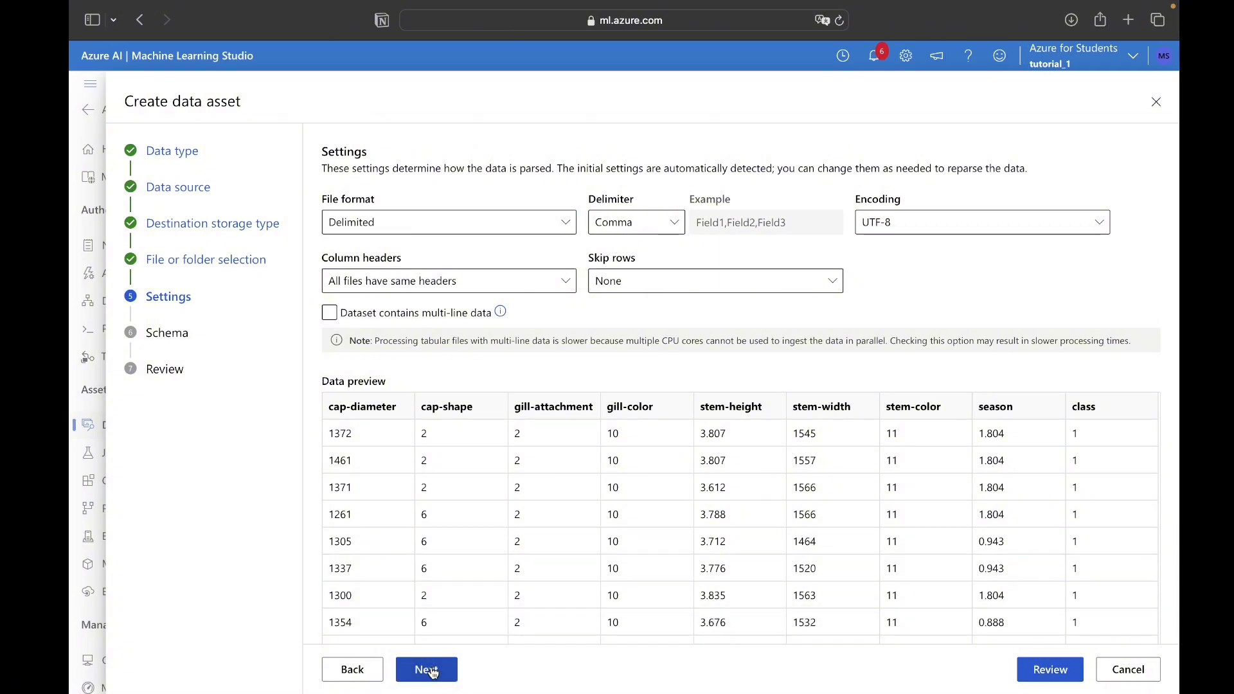
scroll(490, 562, "down", 3)
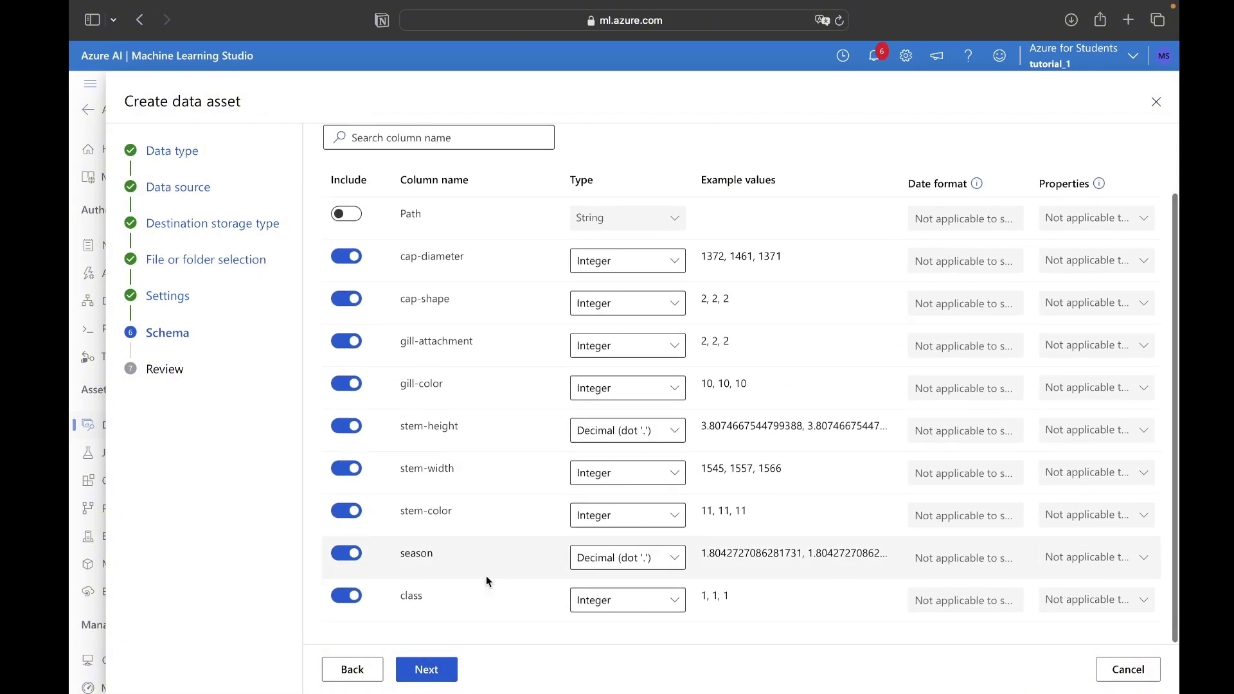
left_click(429, 668)
left_click(444, 672)
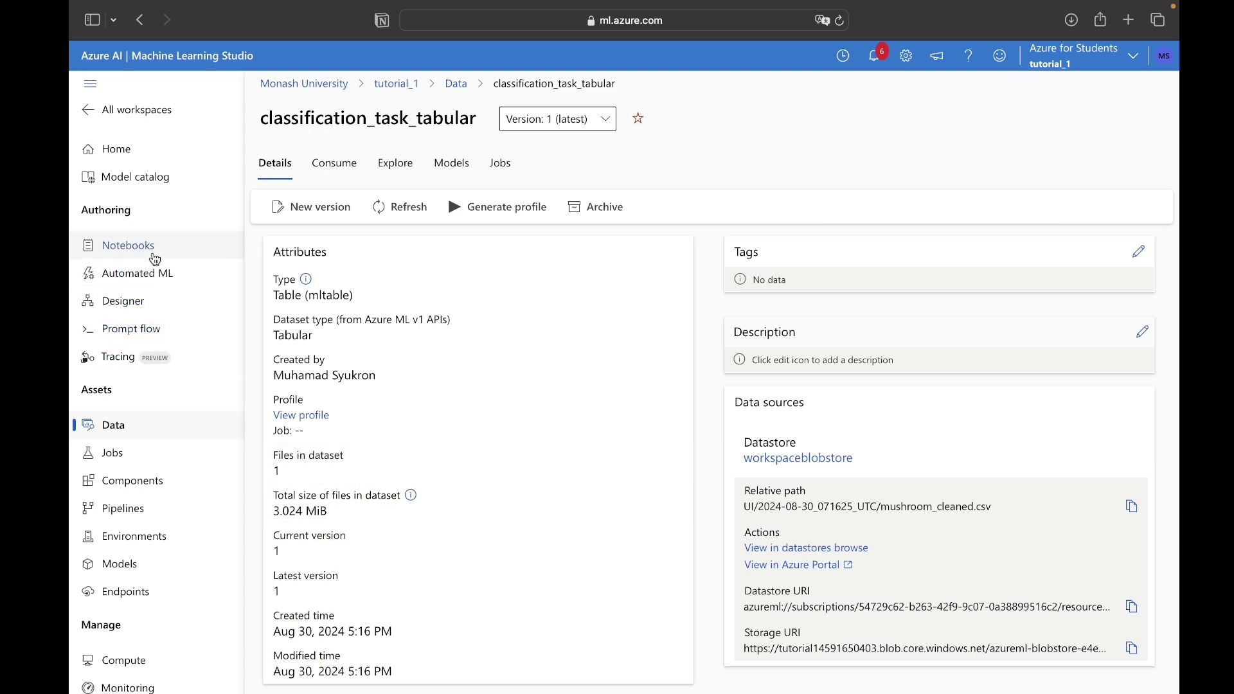
Open the Designer pipeline draft and place the classification_task_tabular data near the top of the canvas
left_click(122, 300)
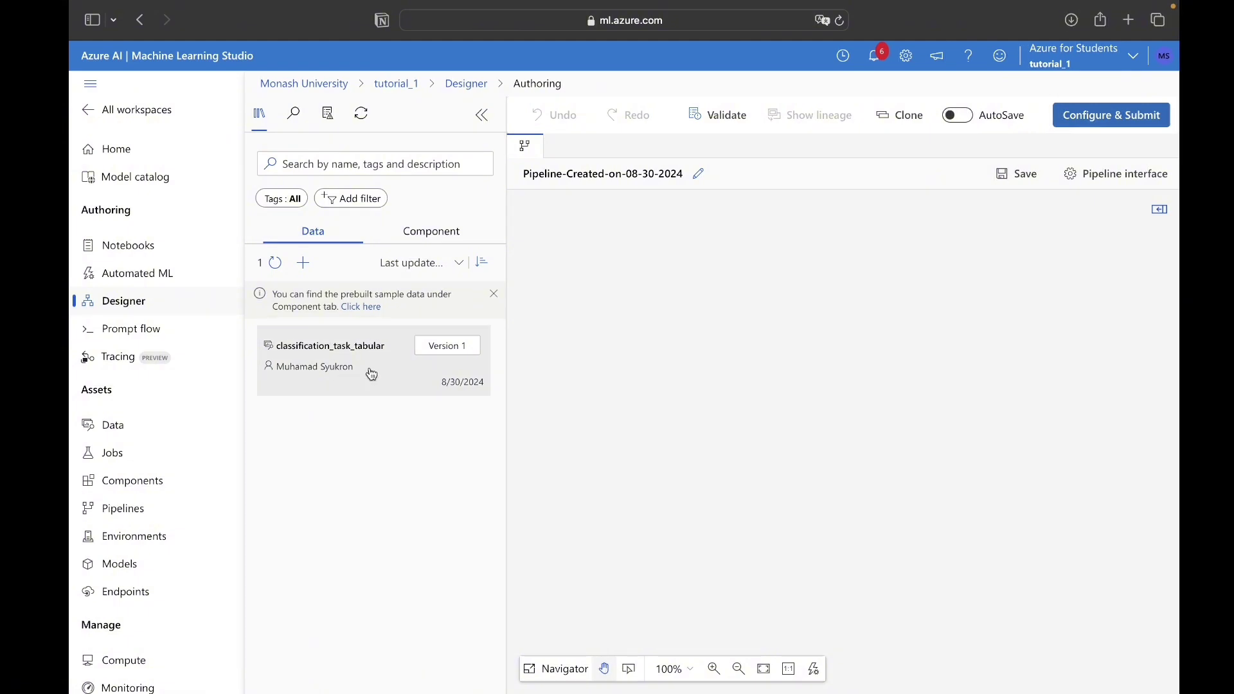
mouse_move(361, 363)
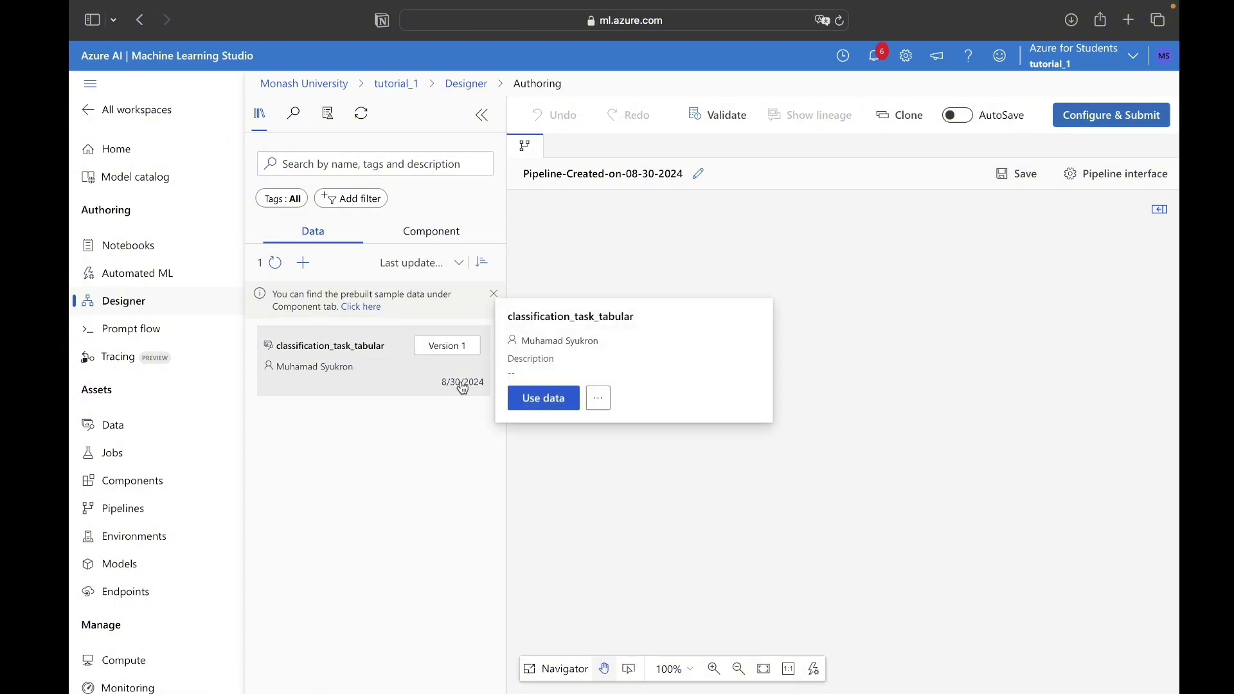
left_click(528, 396)
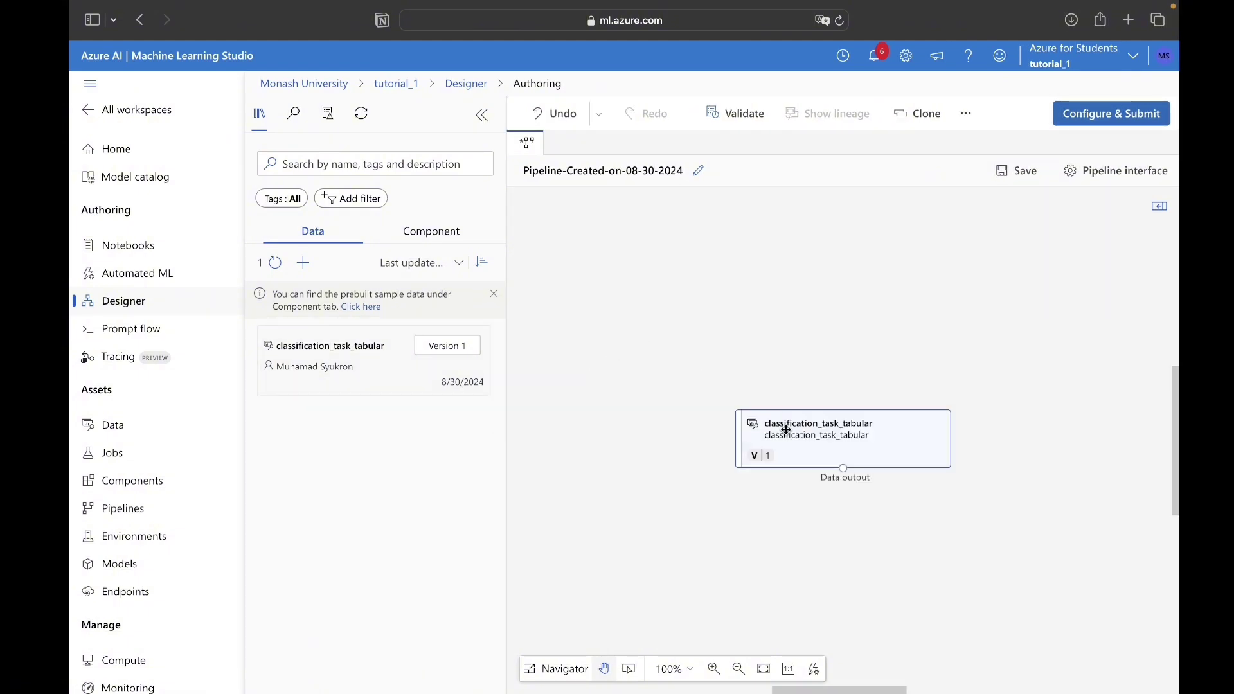
left_click_drag(762, 416, 845, 262)
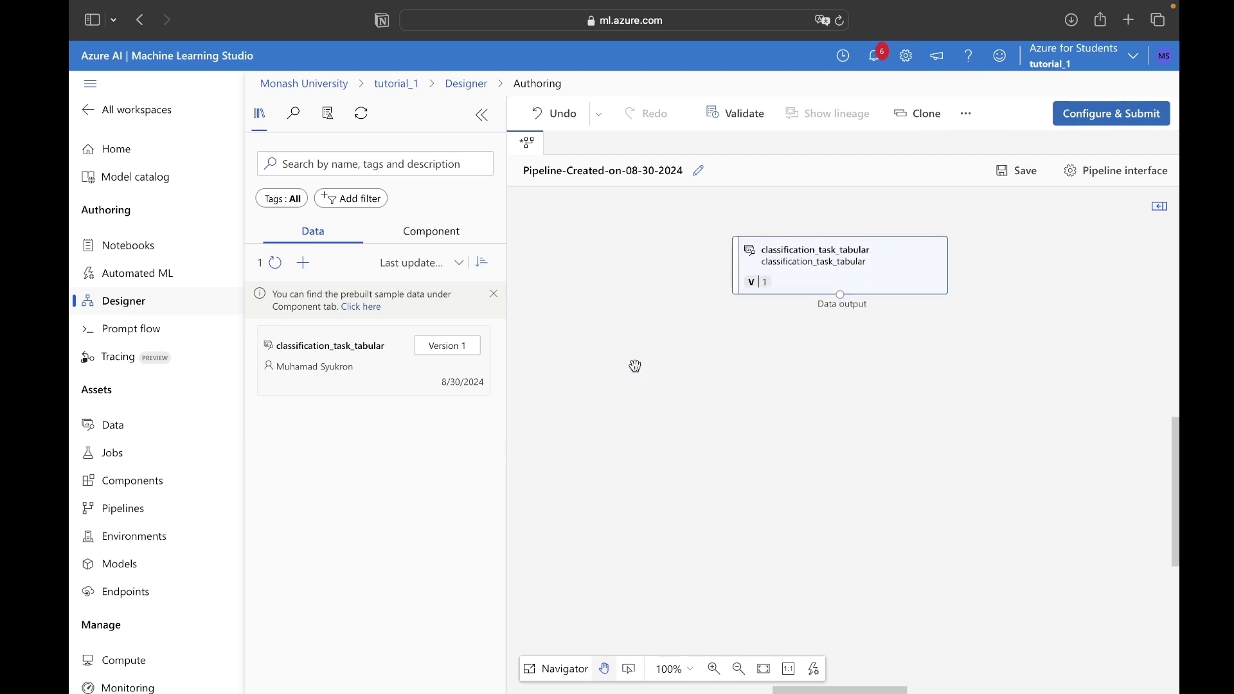
Find Clean Missing Data by searching components for "missing value", place it below the dataset and connect the data output to its Dataset input
left_click(444, 239)
left_click(344, 163)
type("missing value")
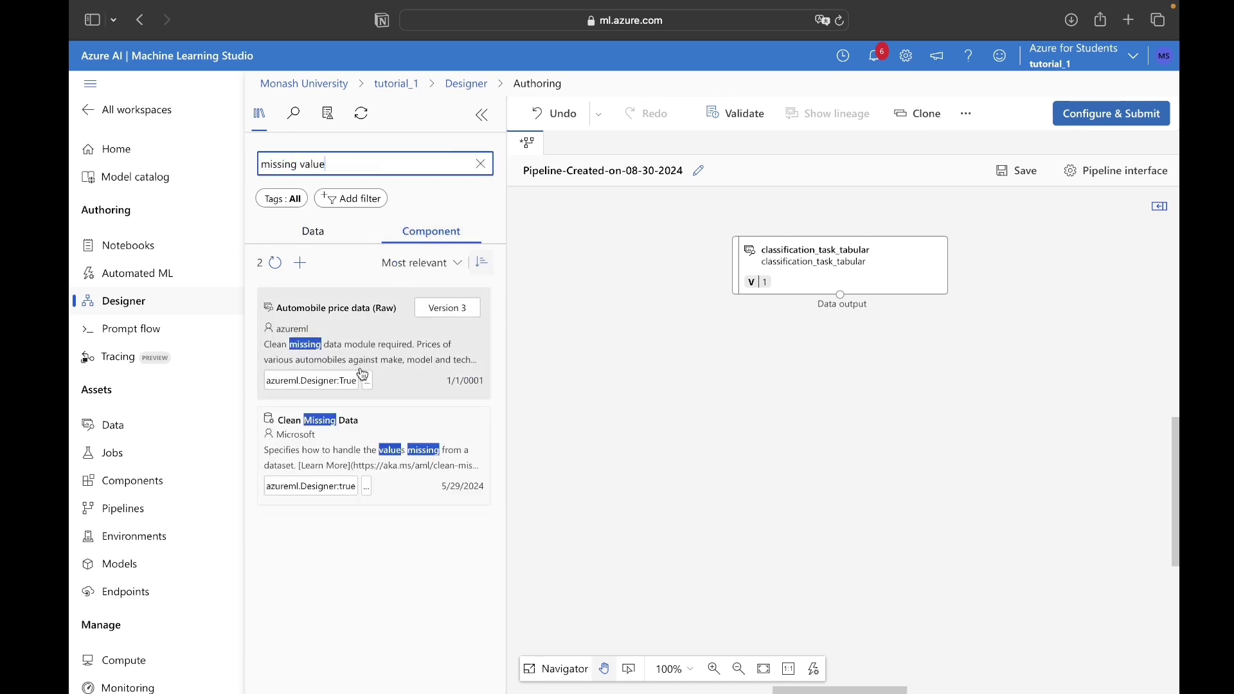
left_click_drag(358, 432, 843, 387)
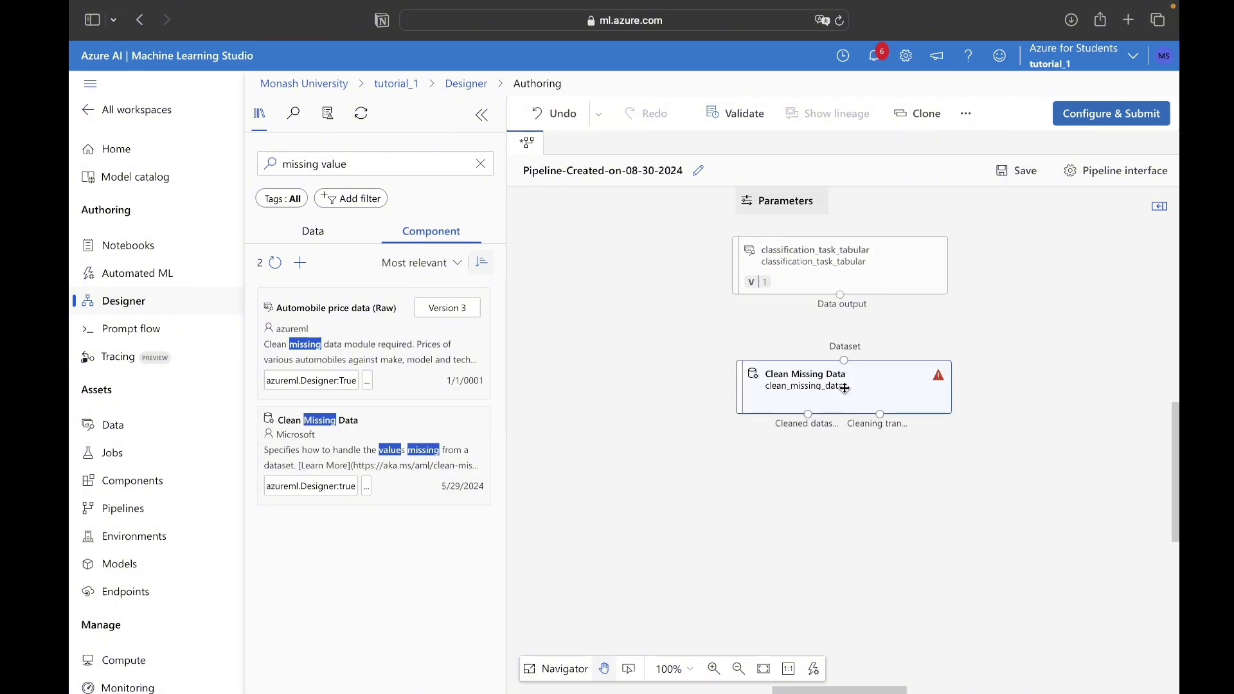
left_click_drag(844, 297, 844, 360)
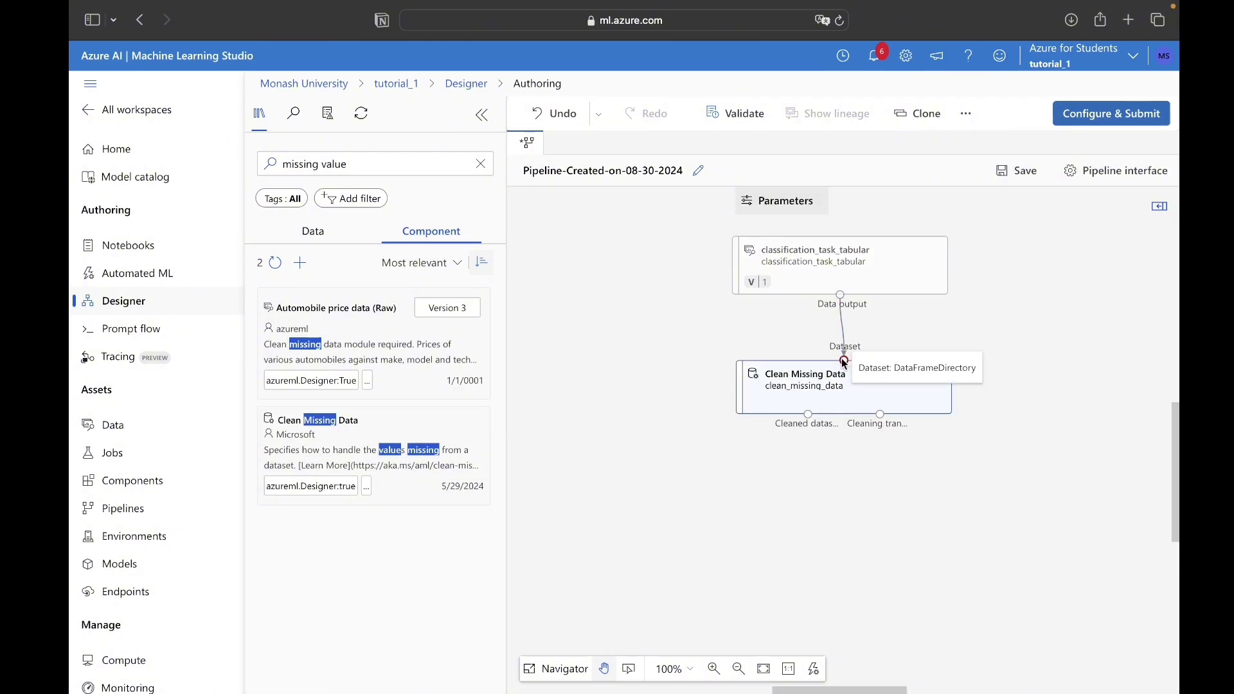
Set the columns to be cleaned in Clean Missing Data by column name to cap-diameter, season and class
left_click(912, 399)
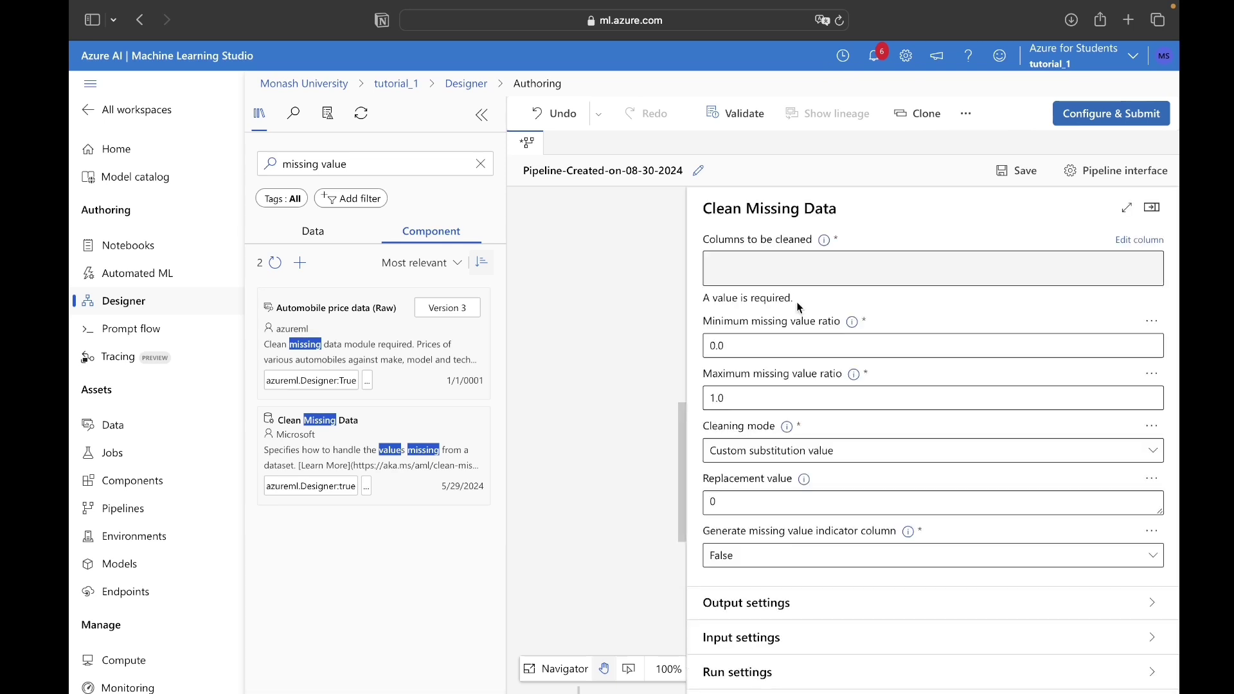
left_click(1134, 240)
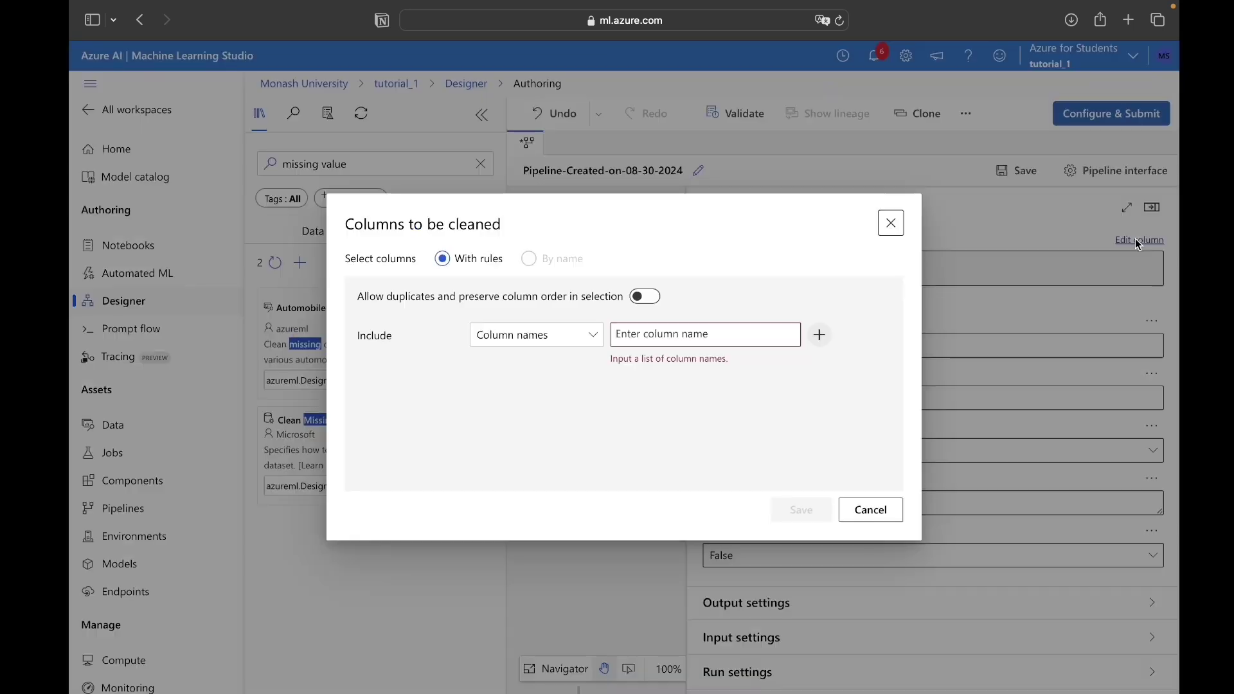
left_click(591, 347)
left_click(633, 335)
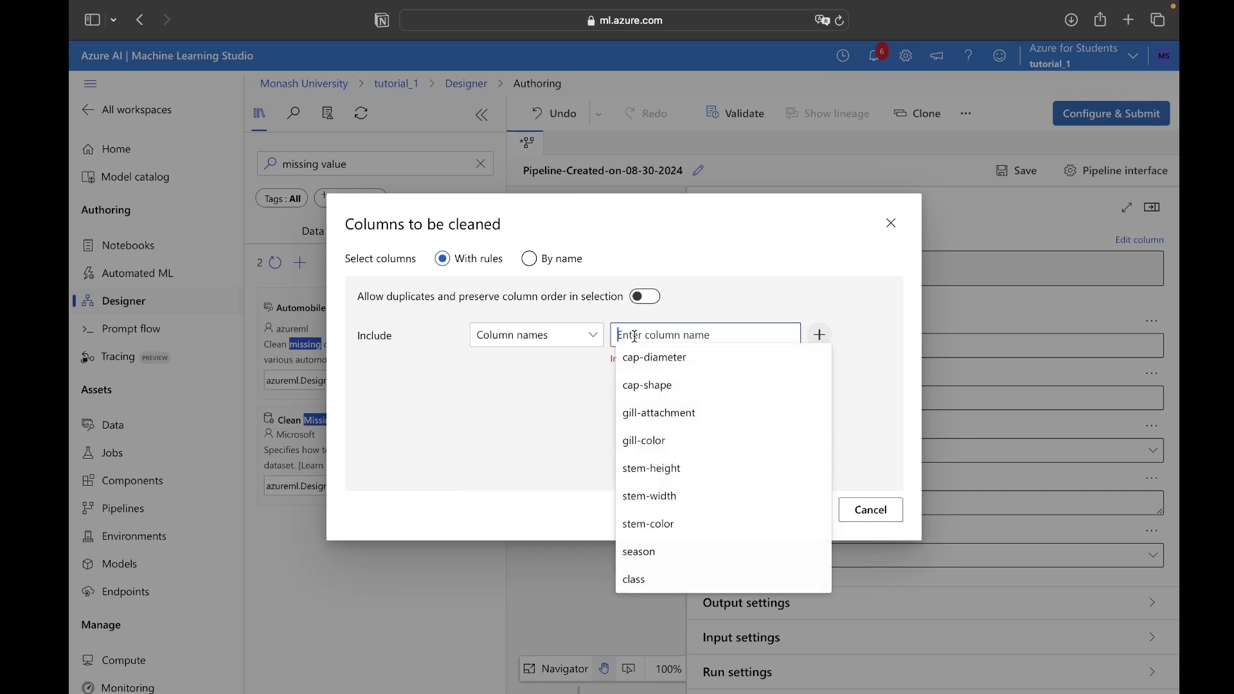
left_click(682, 358)
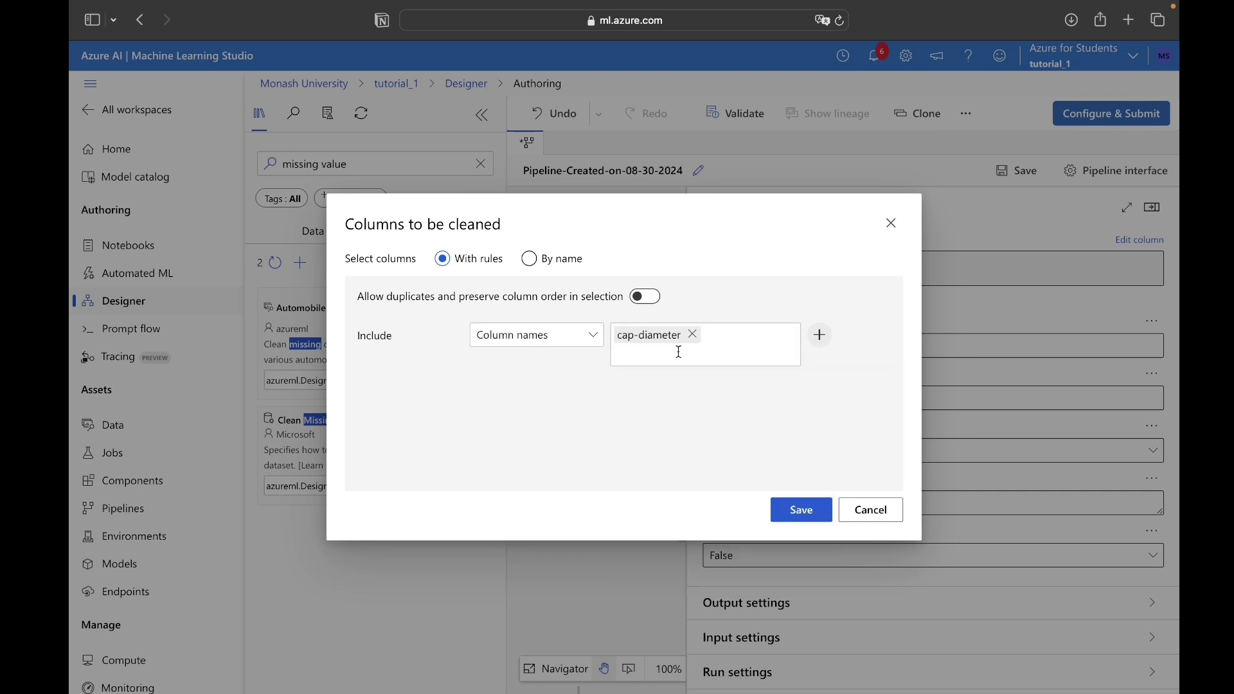
left_click(595, 336)
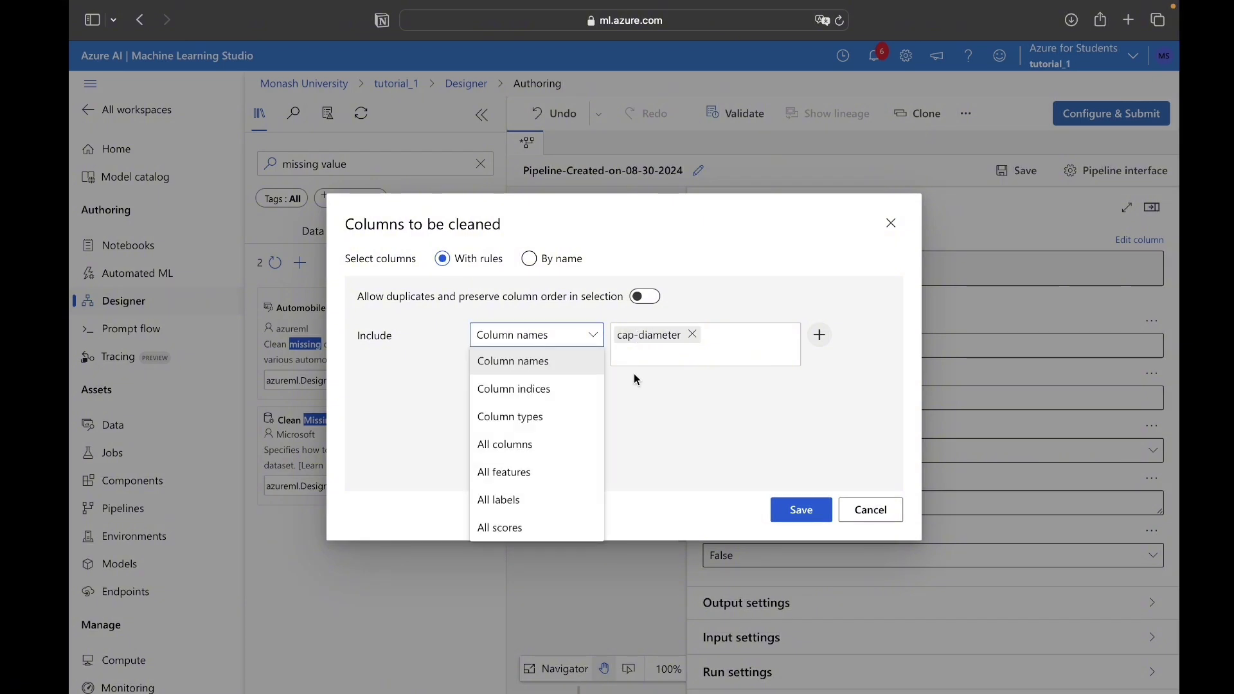
left_click(668, 355)
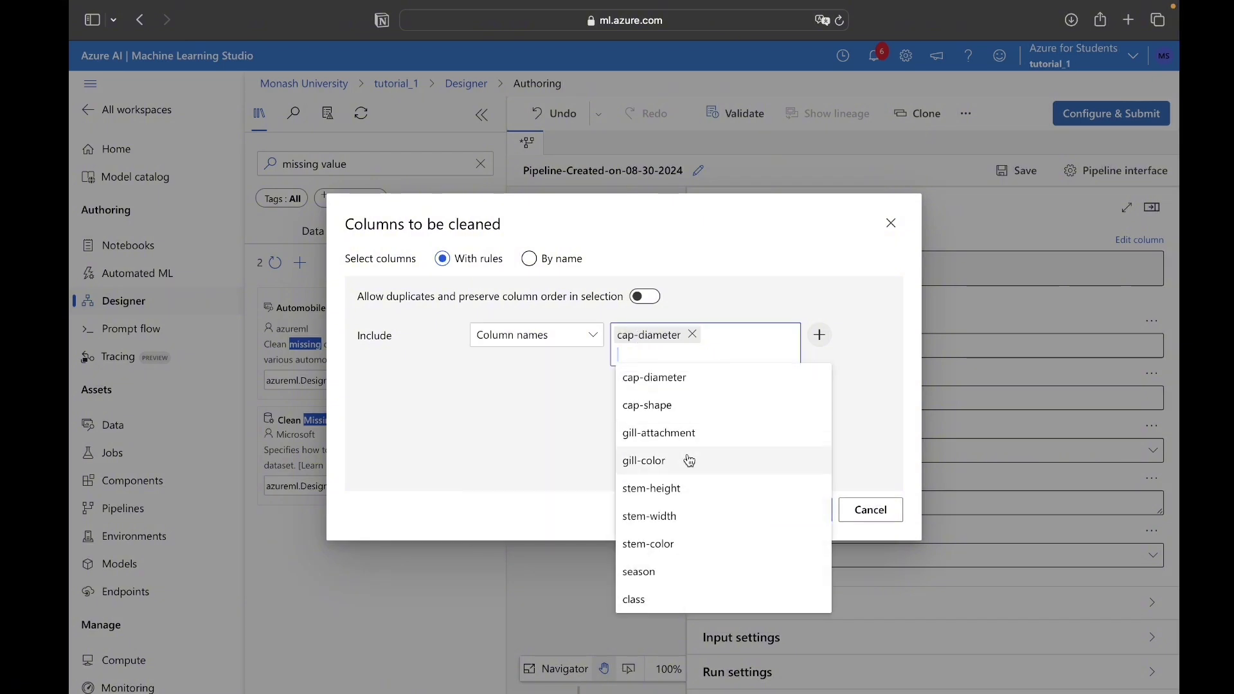
left_click(658, 574)
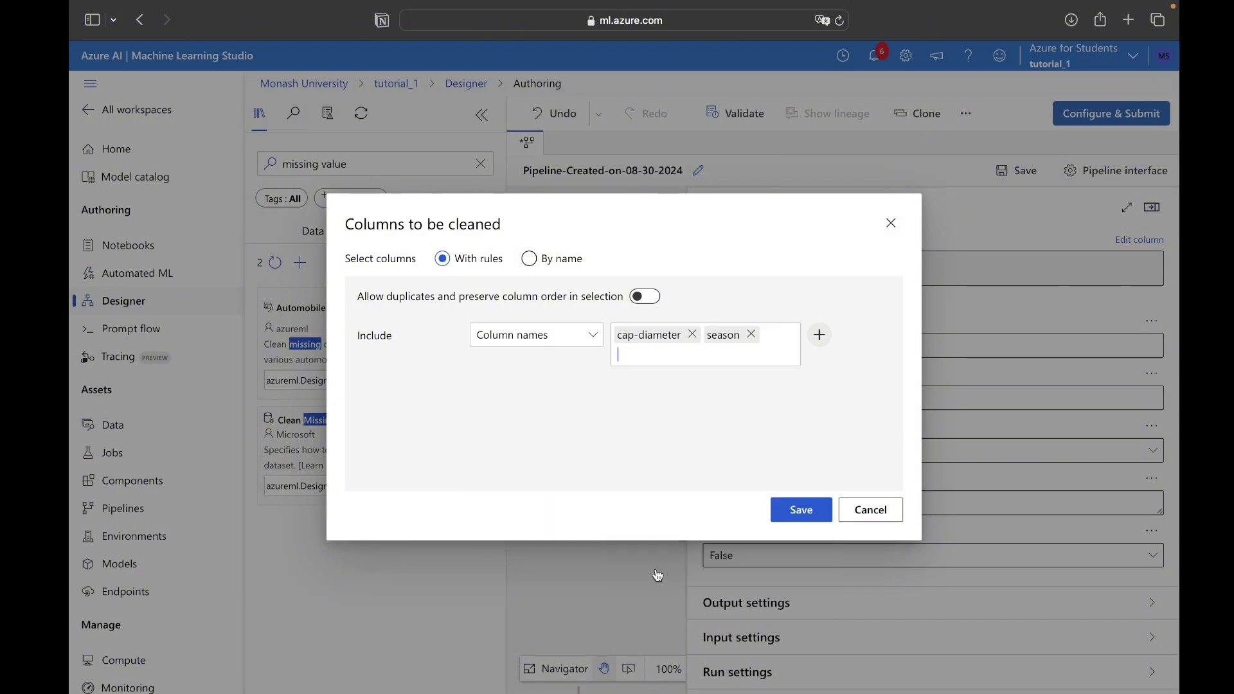
left_click(594, 335)
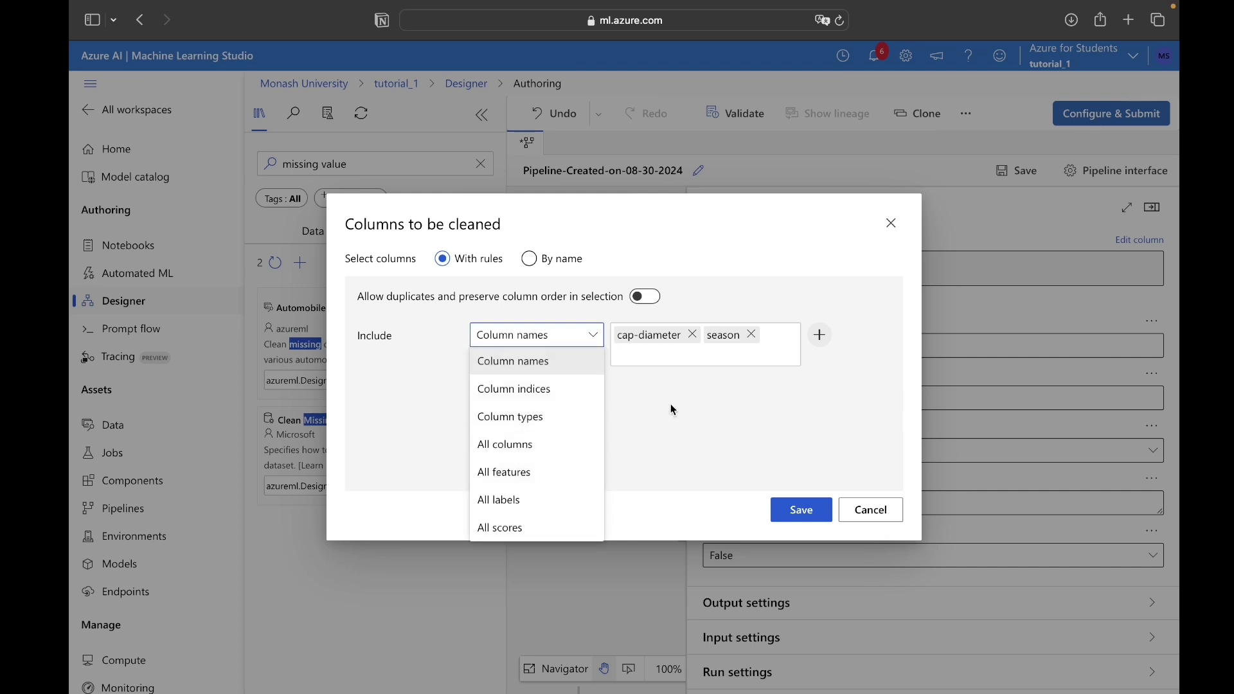
left_click(681, 361)
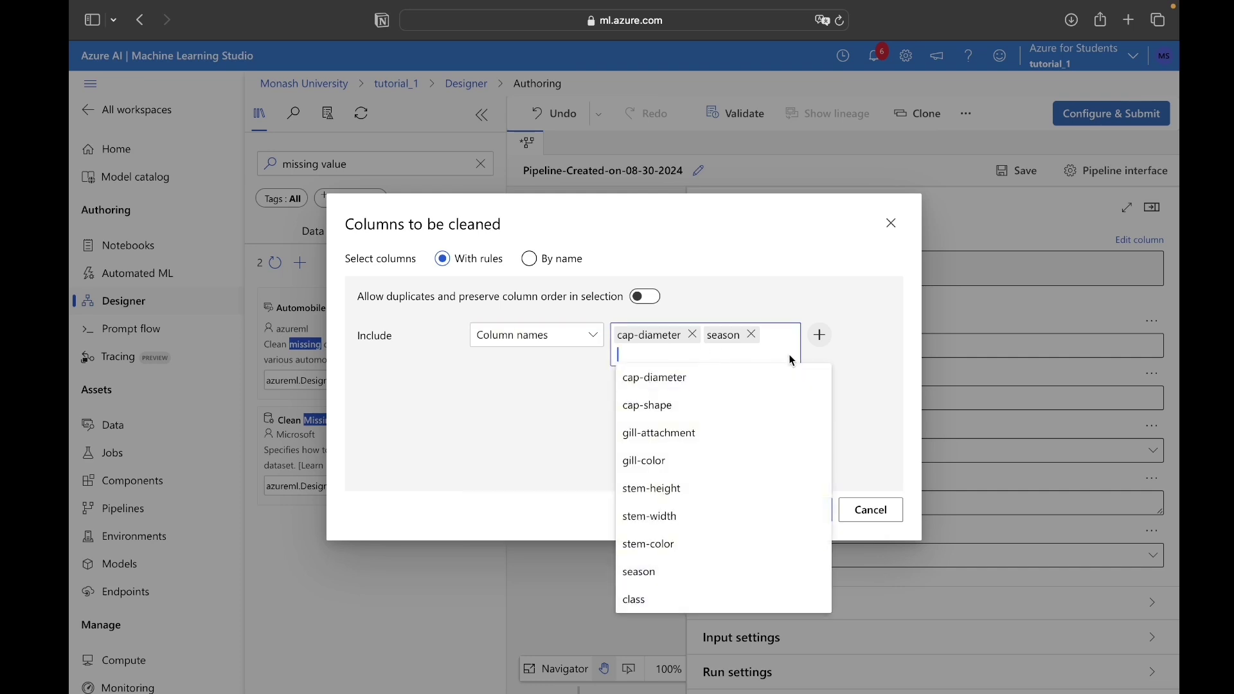
left_click(669, 597)
left_click(801, 510)
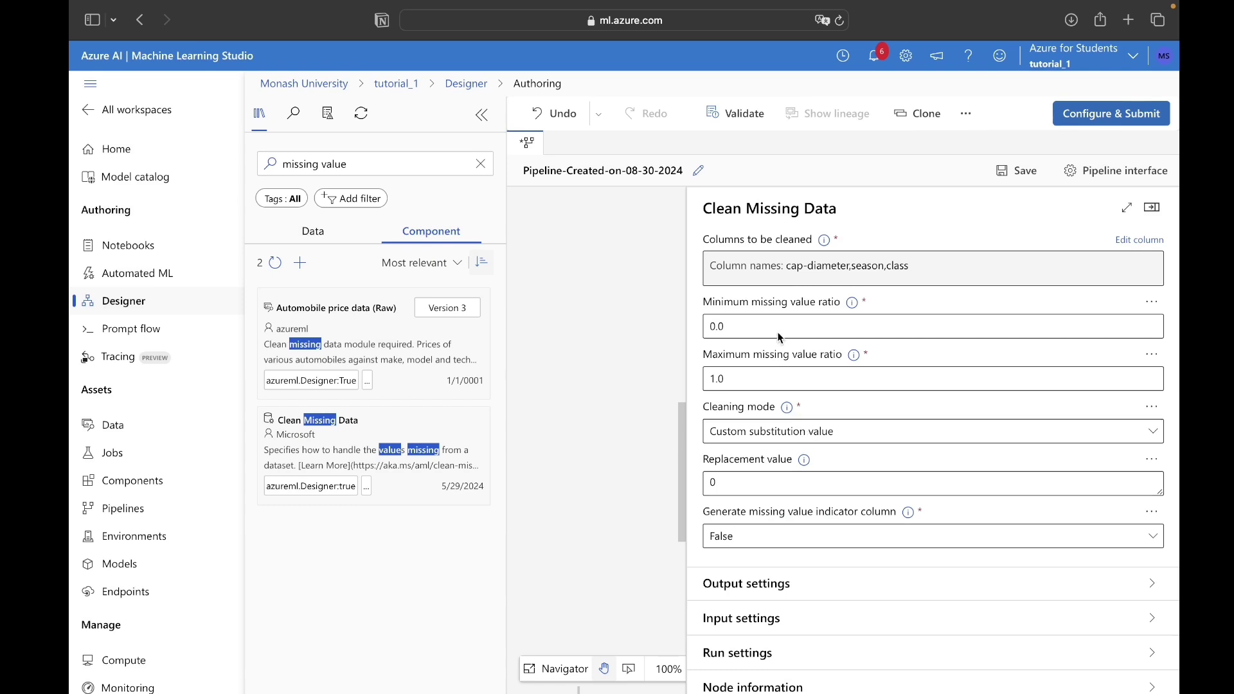
Set the Clean Missing Data cleaning mode to Remove entire row, close its settings and align the node beneath the dataset
scroll(774, 432, "down", 1)
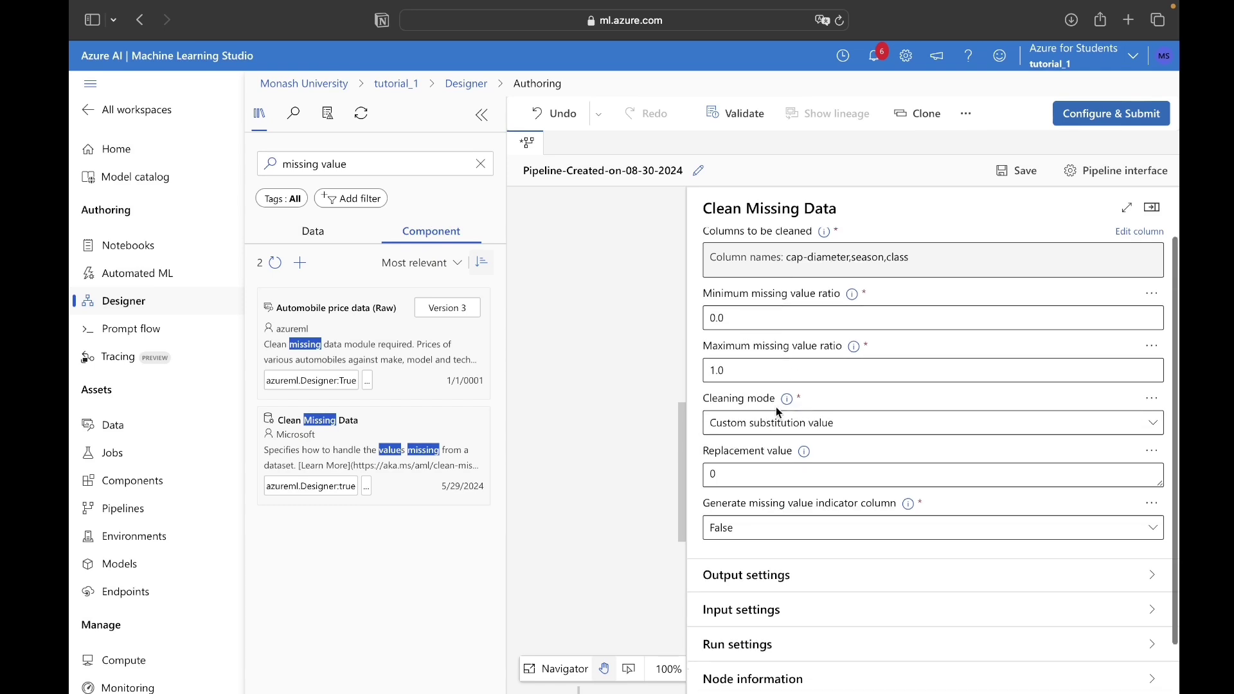
scroll(777, 407, "down", 1)
left_click(816, 412)
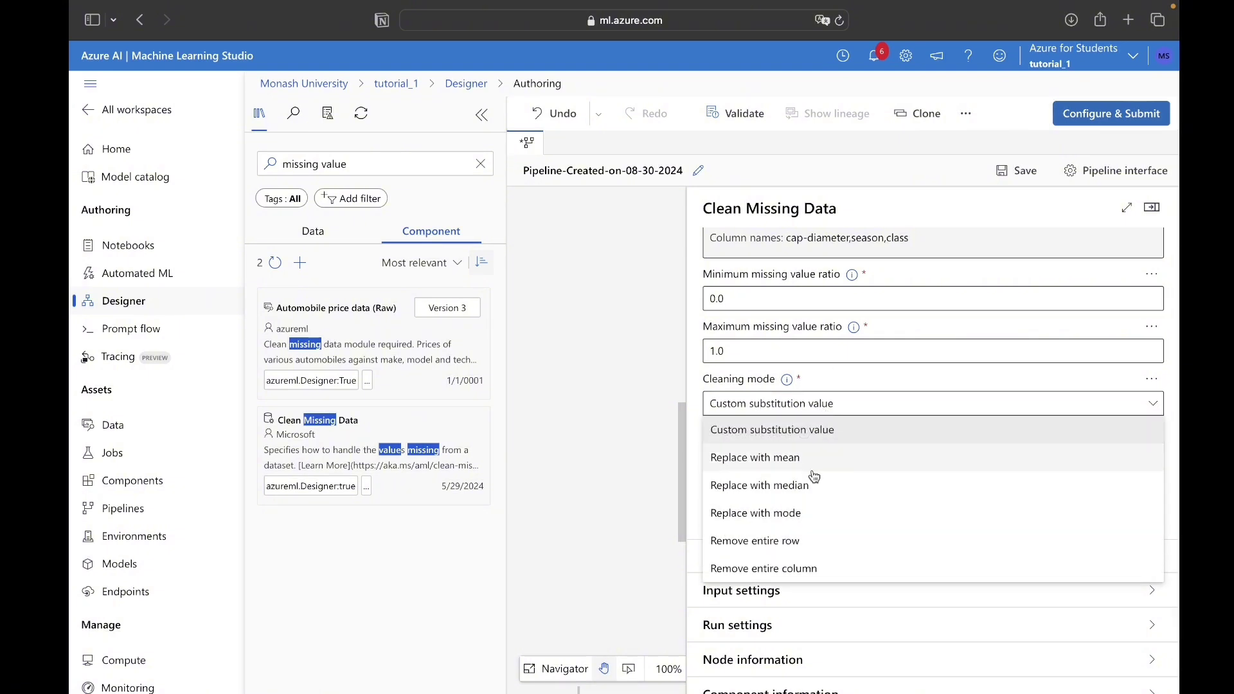
left_click(800, 545)
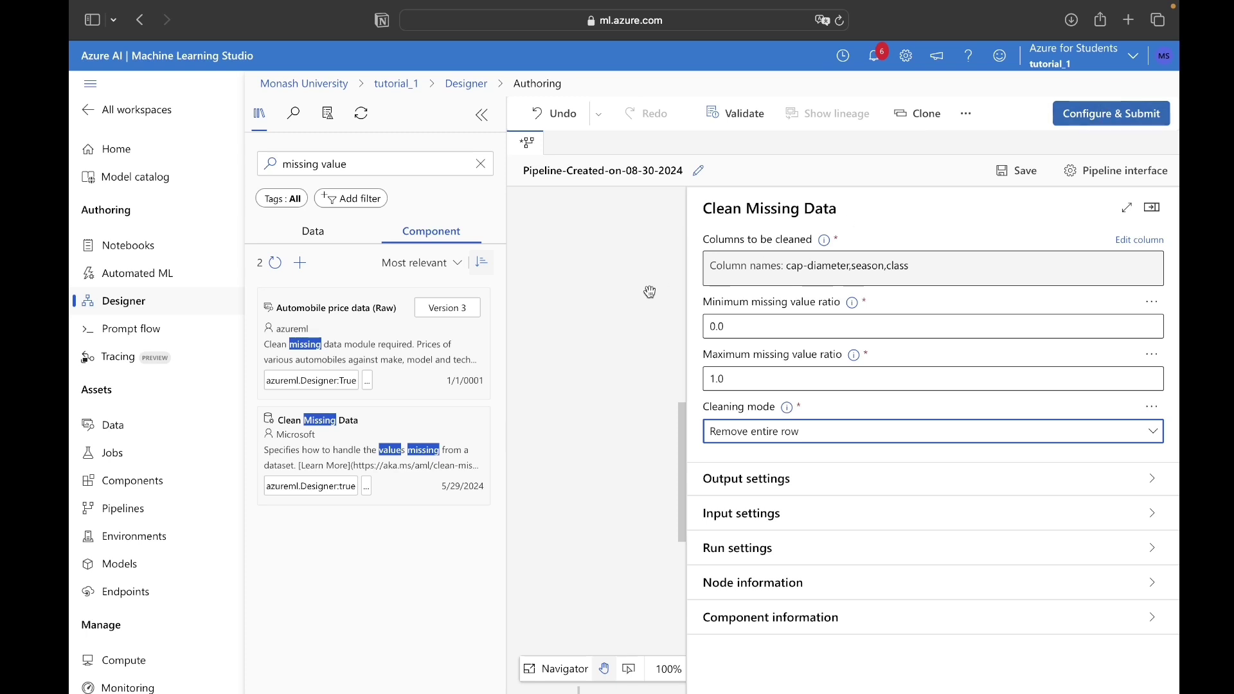
left_click(1126, 207)
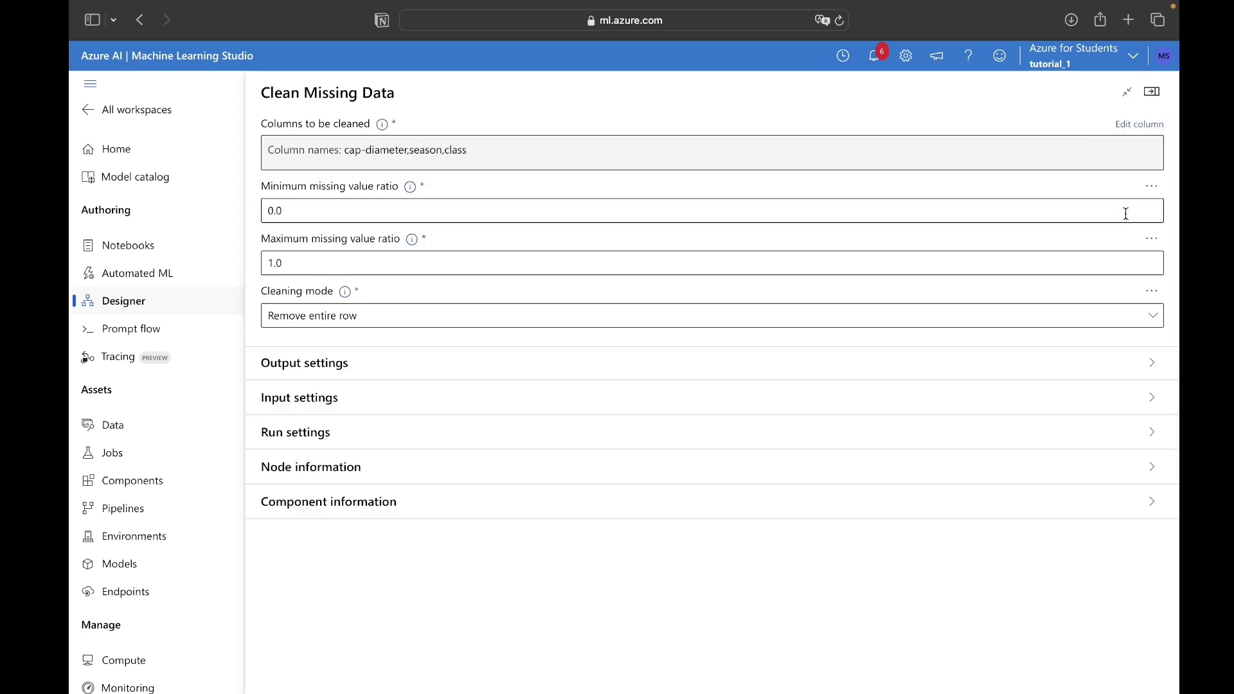
left_click(1125, 89)
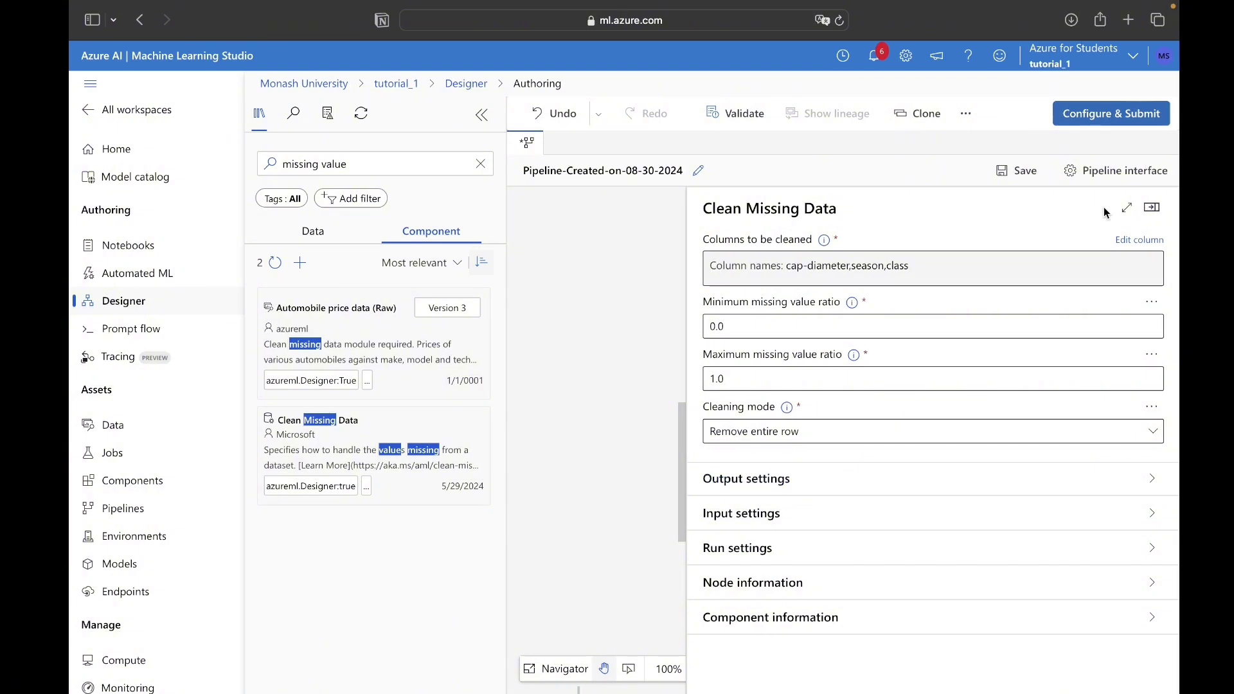
left_click(1148, 210)
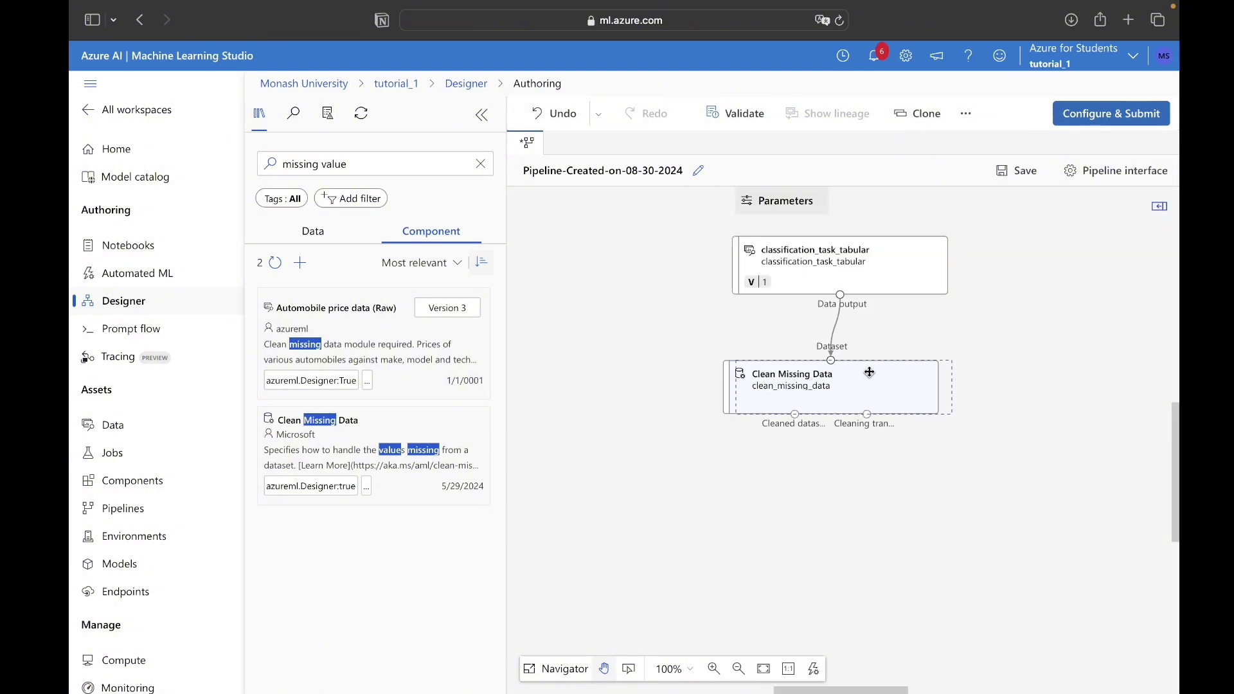
left_click_drag(869, 373, 867, 373)
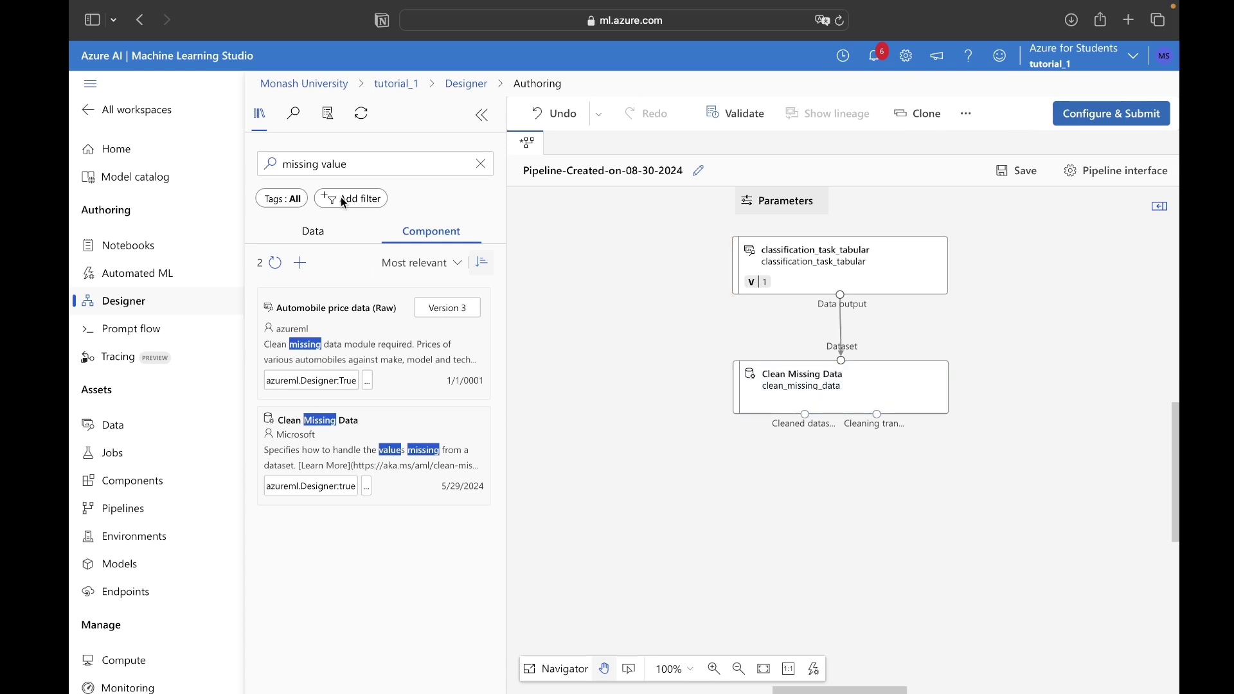
Find Split Data by searching components for "split", place it below Clean Missing Data and connect the Cleaned dataset output to its Dataset input
left_click(321, 165)
key("super+a")
type("tr")
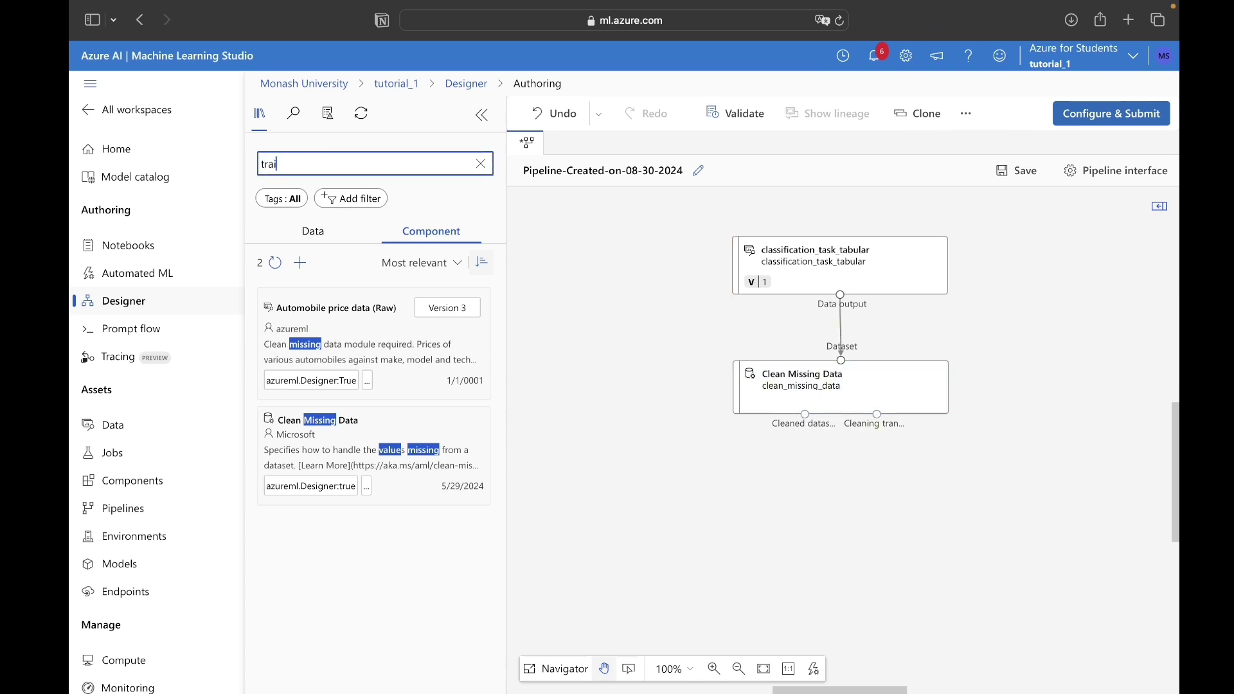
type("ain test")
left_click(482, 164)
type("split")
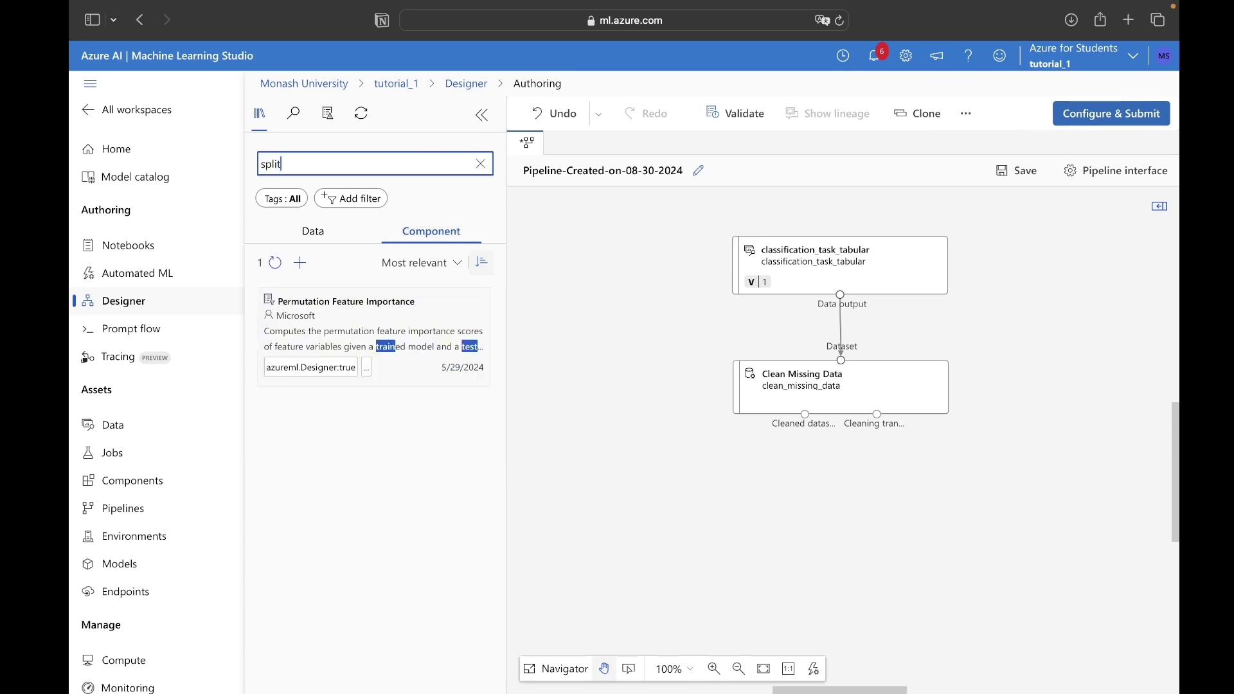
left_click_drag(389, 324, 837, 488)
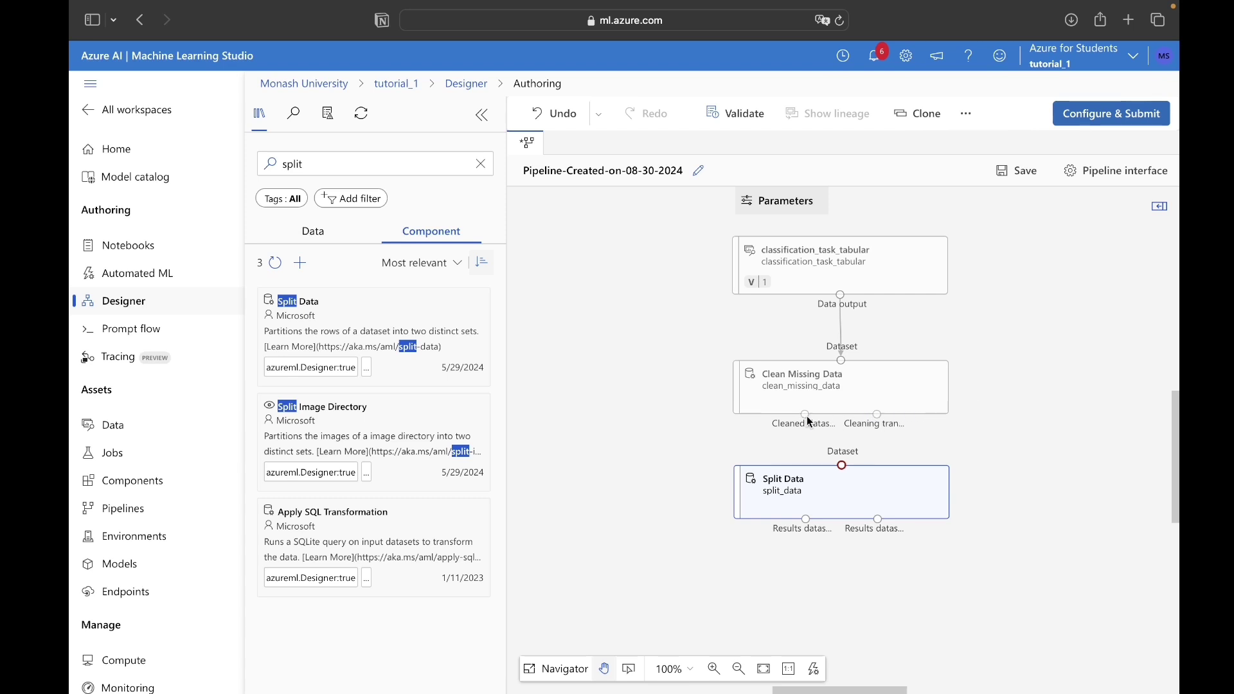
left_click_drag(807, 416, 823, 426)
left_click_drag(857, 470, 842, 466)
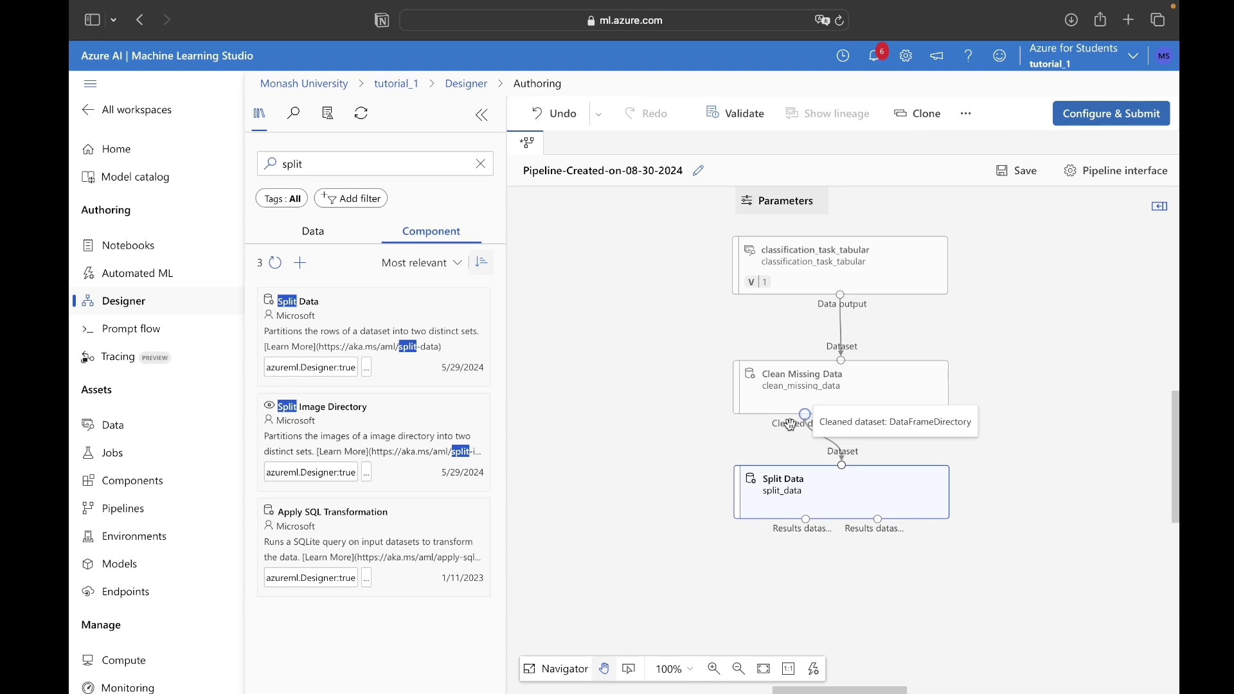
Find Train Model by searching for "train", place it below Split Data and connect Split Data's first results output to its Dataset input
left_click_drag(746, 417, 678, 355)
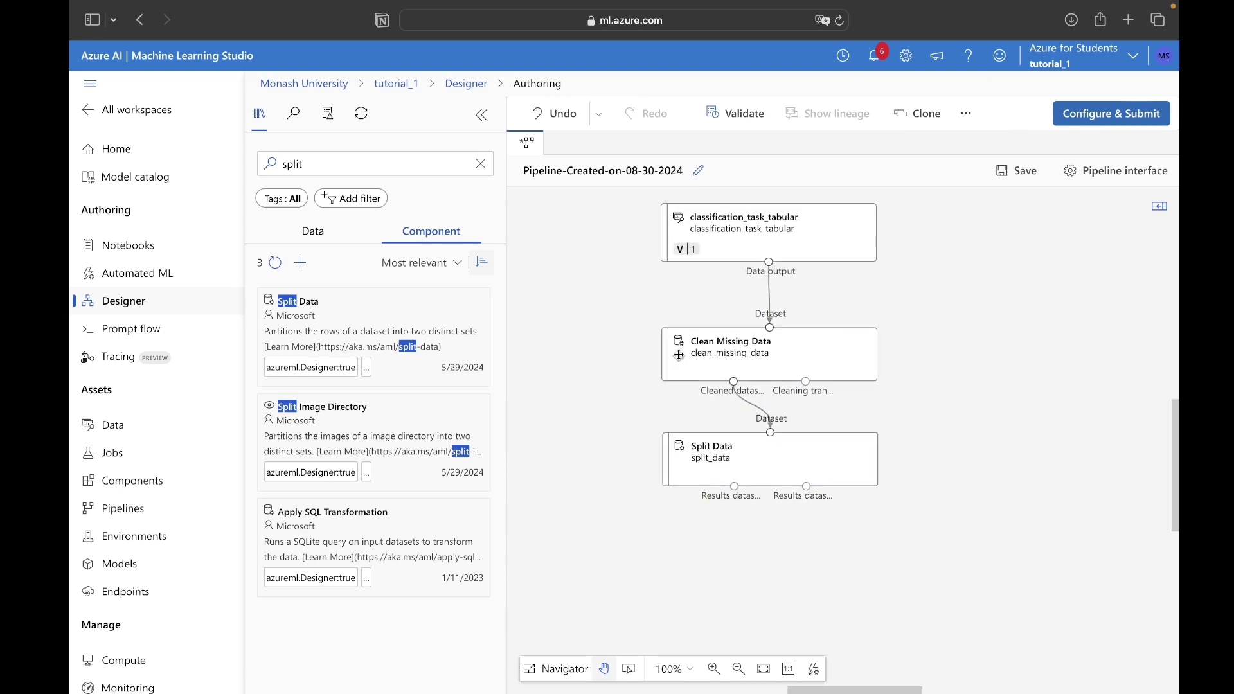
double_click(292, 164)
type("trai")
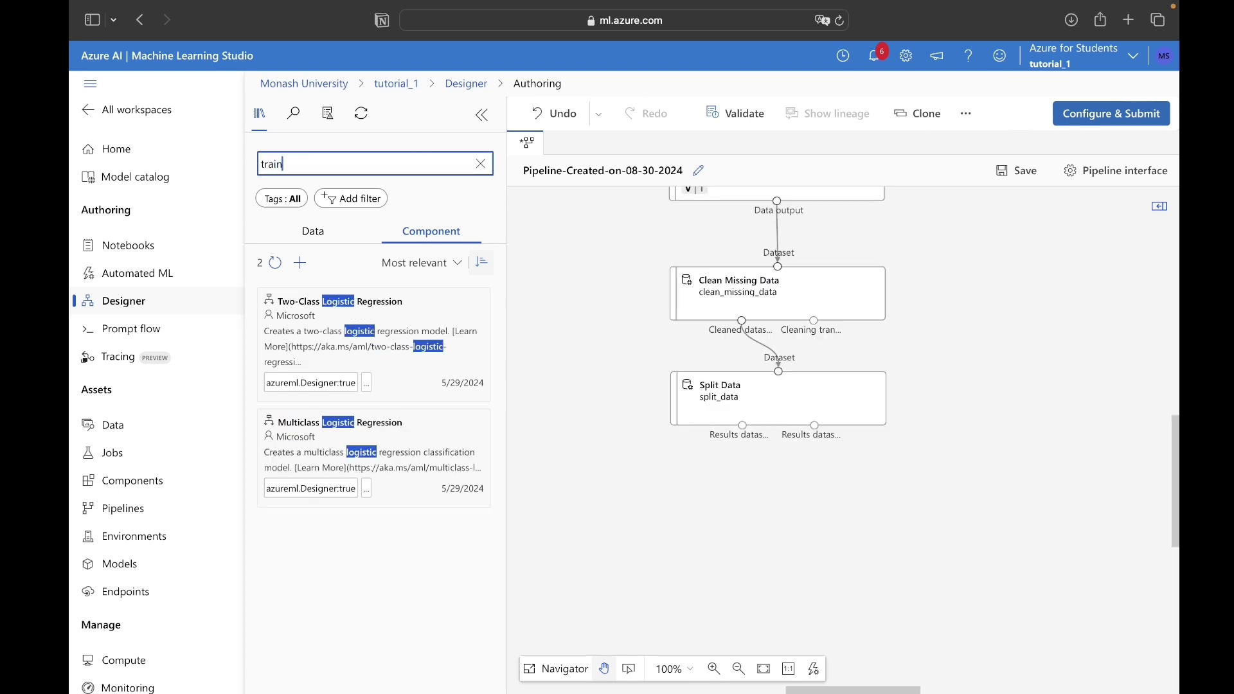
type("n")
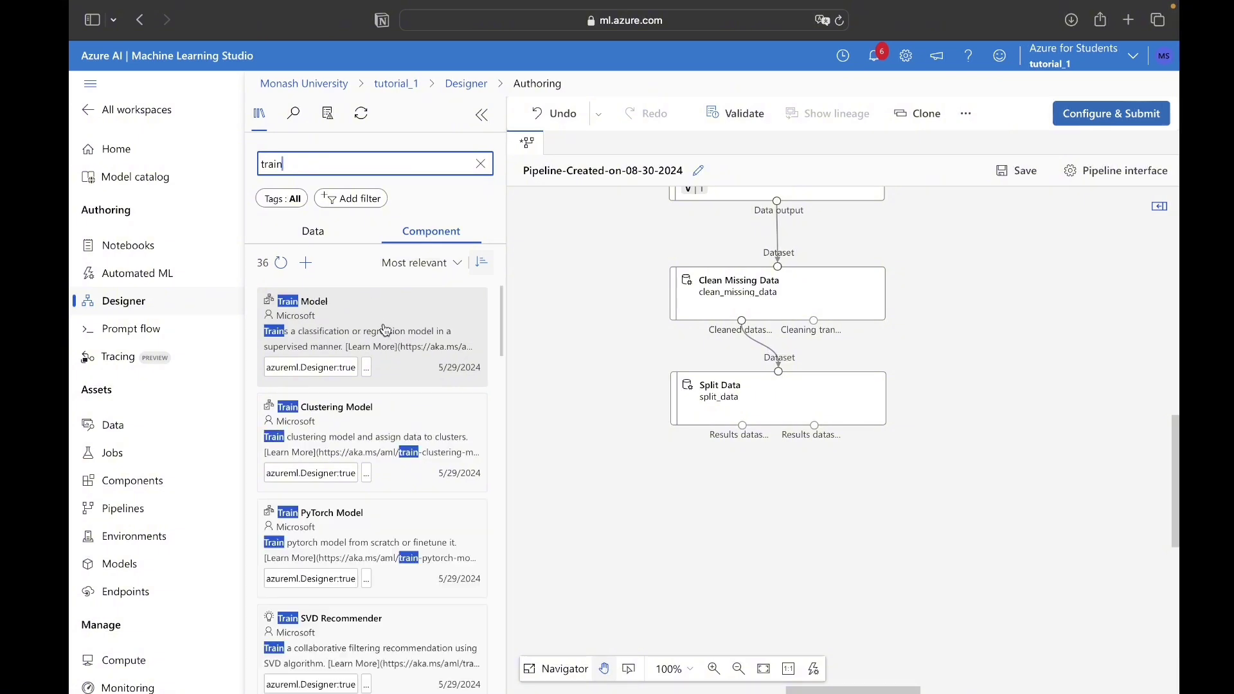
left_click_drag(384, 326, 781, 498)
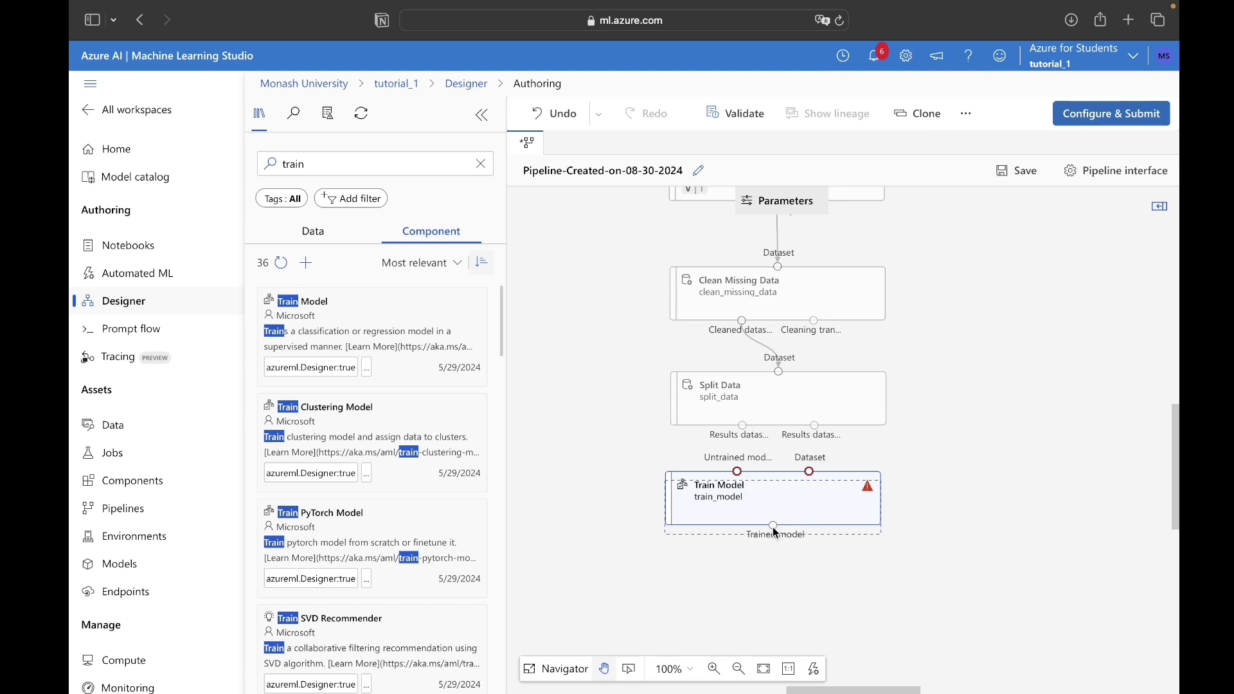
left_click_drag(775, 533, 696, 587)
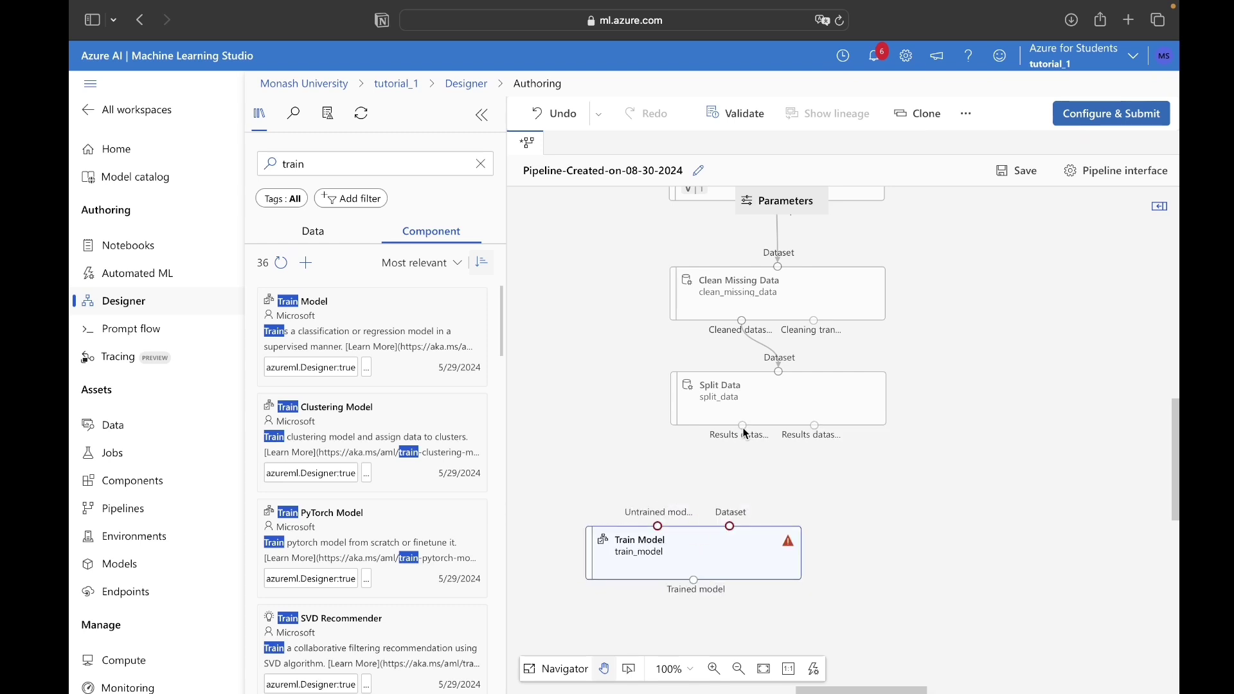
left_click_drag(733, 507, 731, 526)
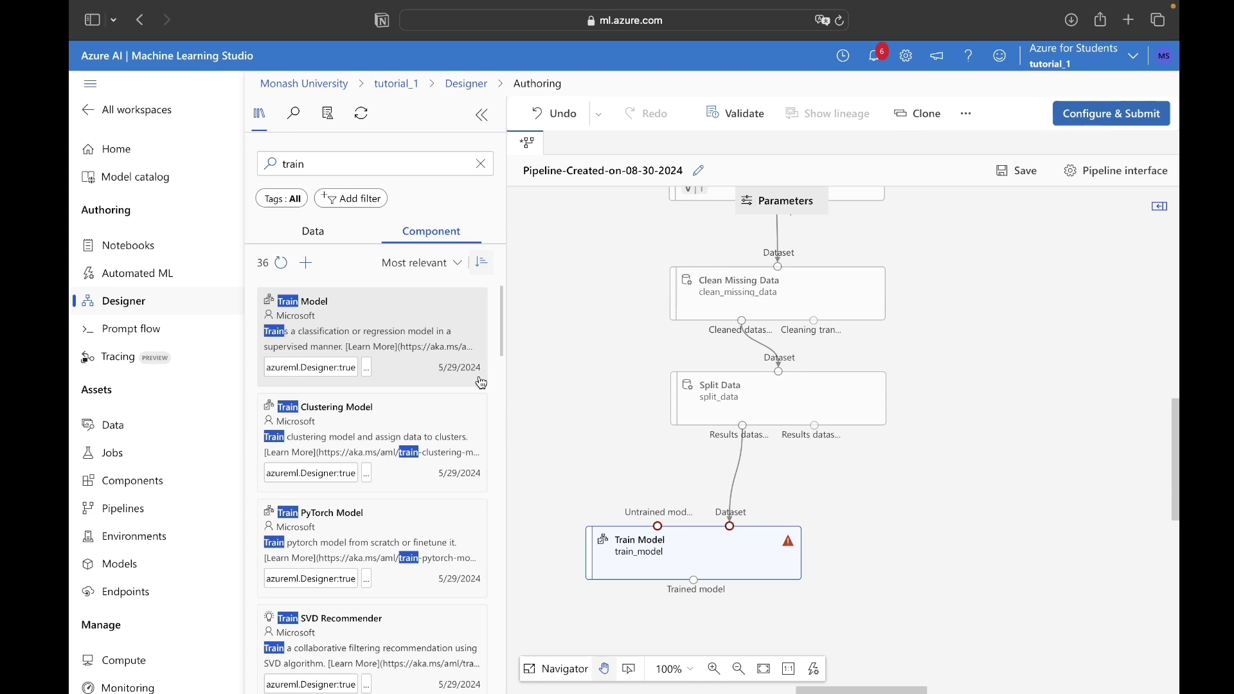
Find Two-Class Logistic Regression by searching for "logistic", add it beside Split Data and connect its Untrained model output to Train Model
triple_click(347, 169)
type("logistic")
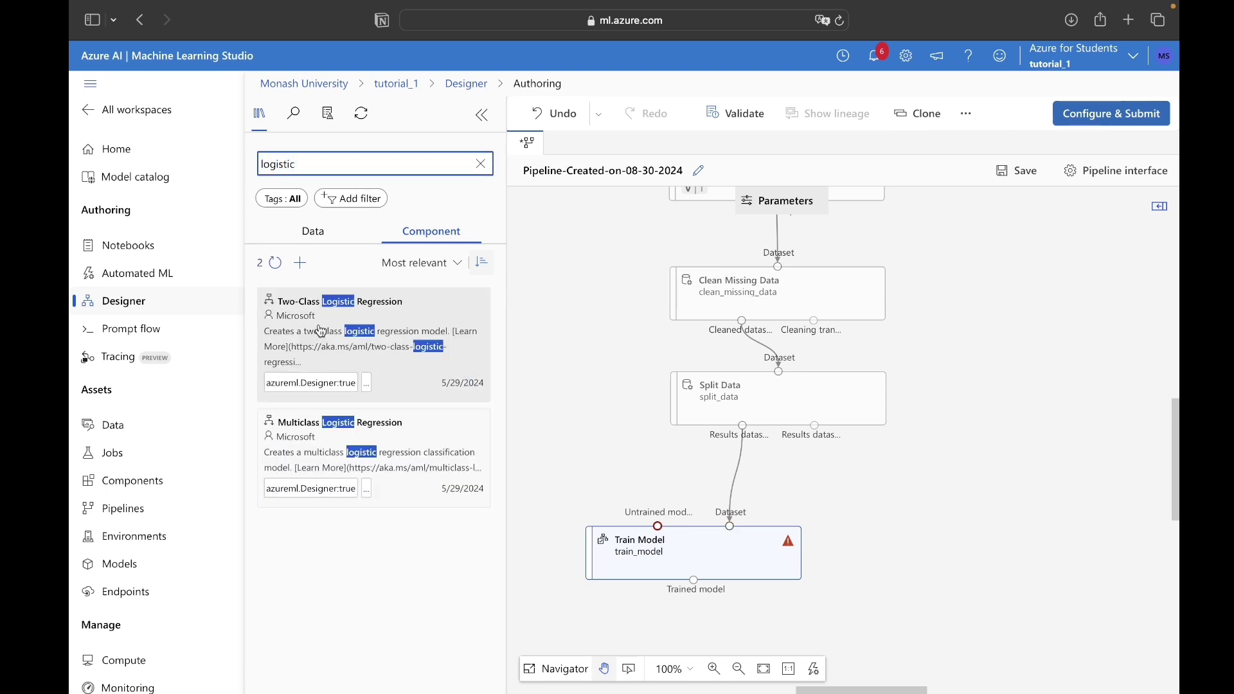
left_click_drag(318, 331, 352, 325)
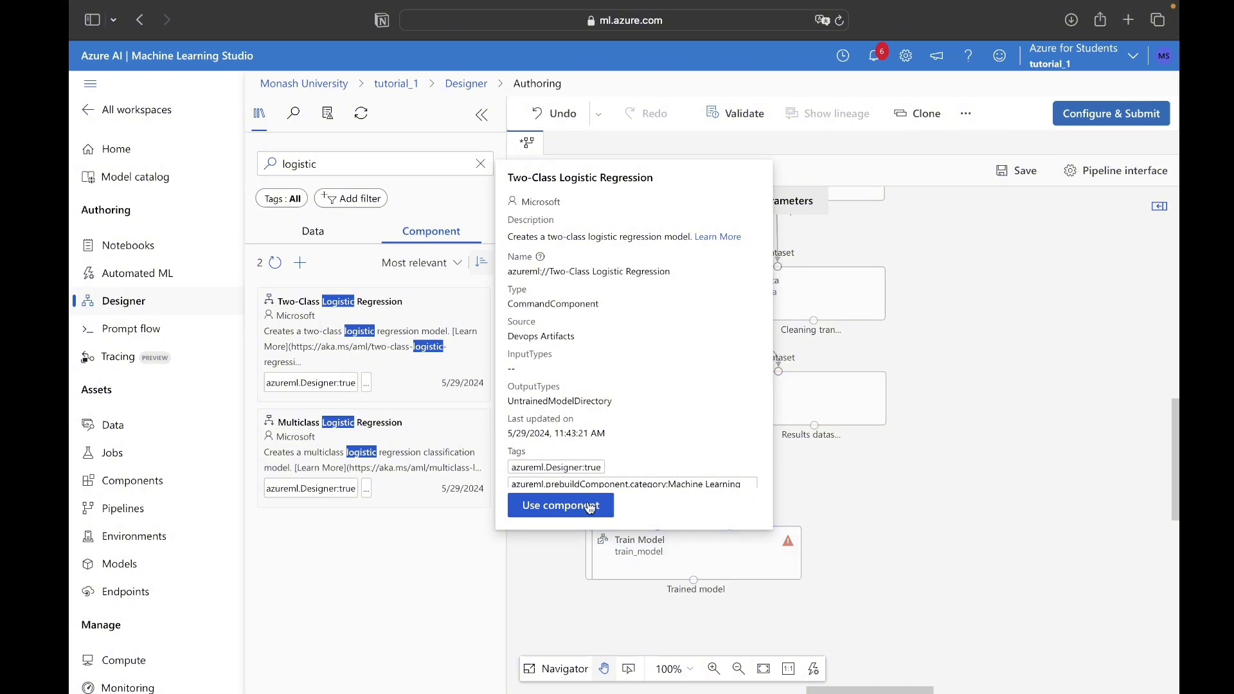
left_click(561, 505)
left_click_drag(632, 395, 722, 521)
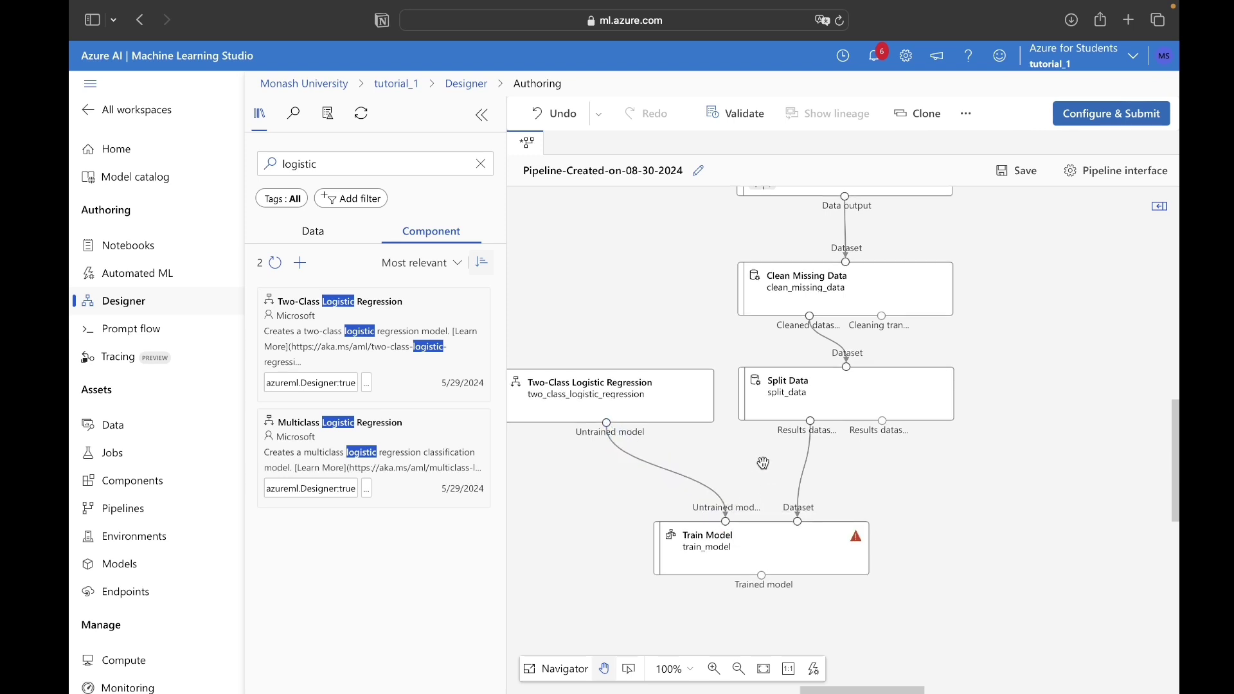
Set the label column of Train Model by column name to class and save the selection
scroll(775, 538, "down", 1)
left_click(800, 540)
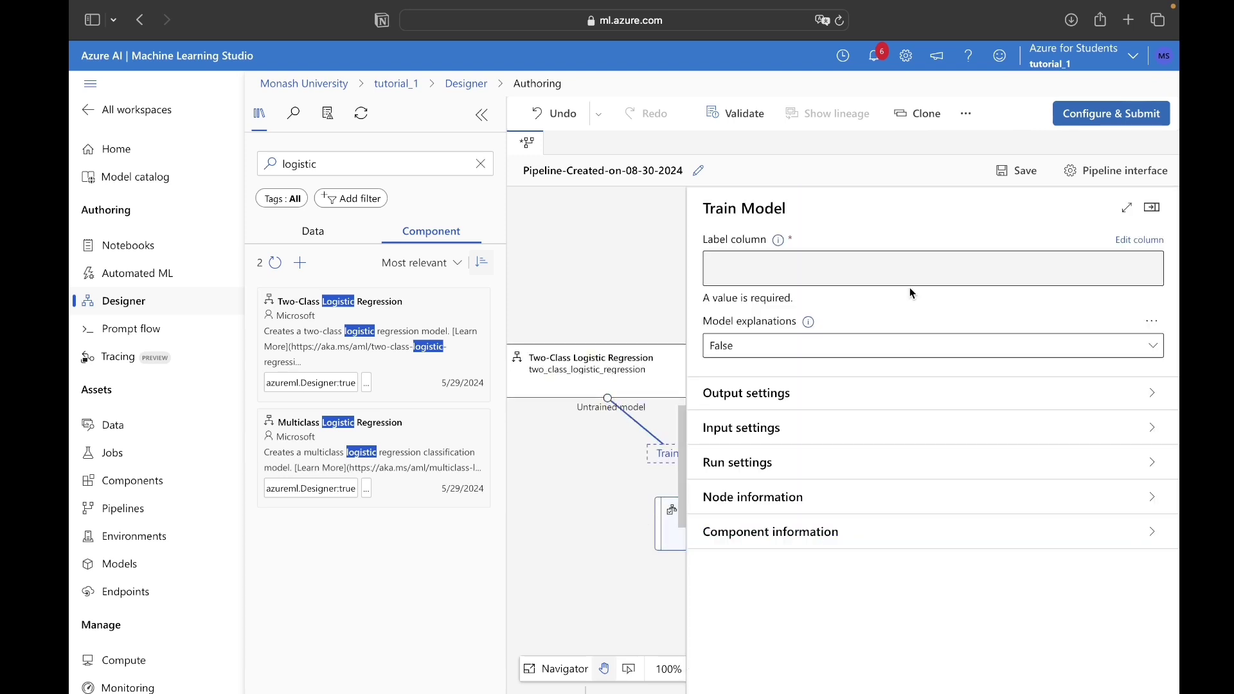
left_click(1133, 241)
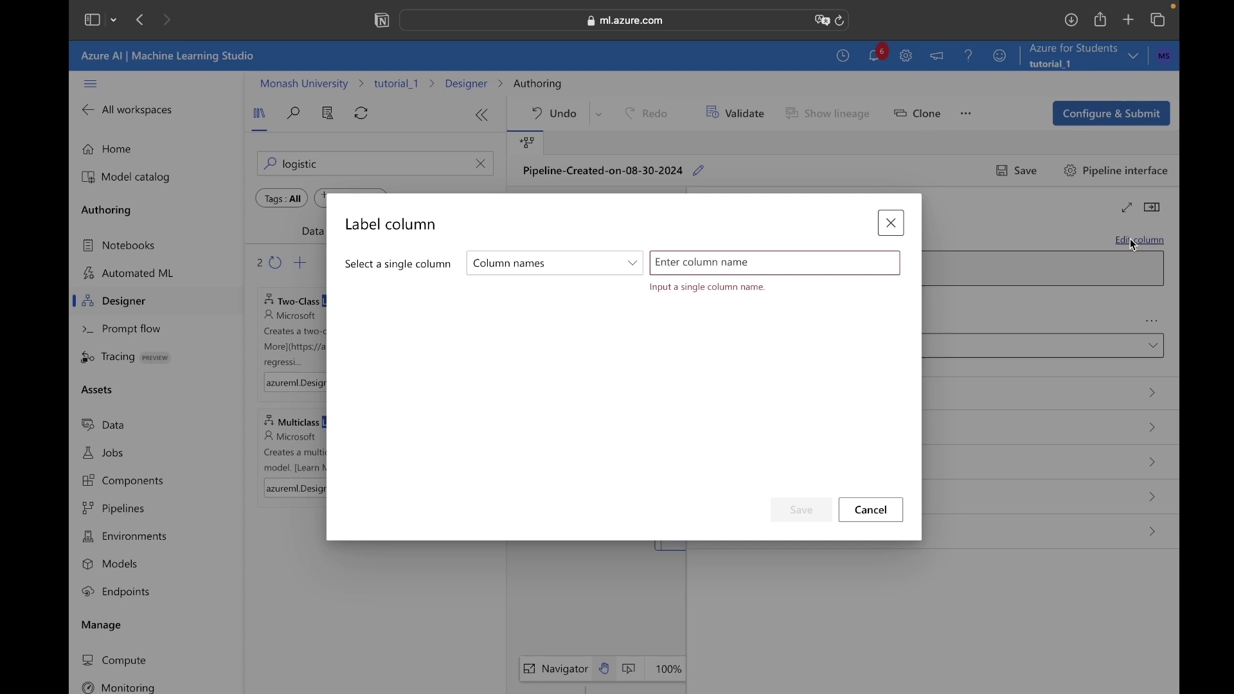
left_click(803, 270)
left_click(631, 265)
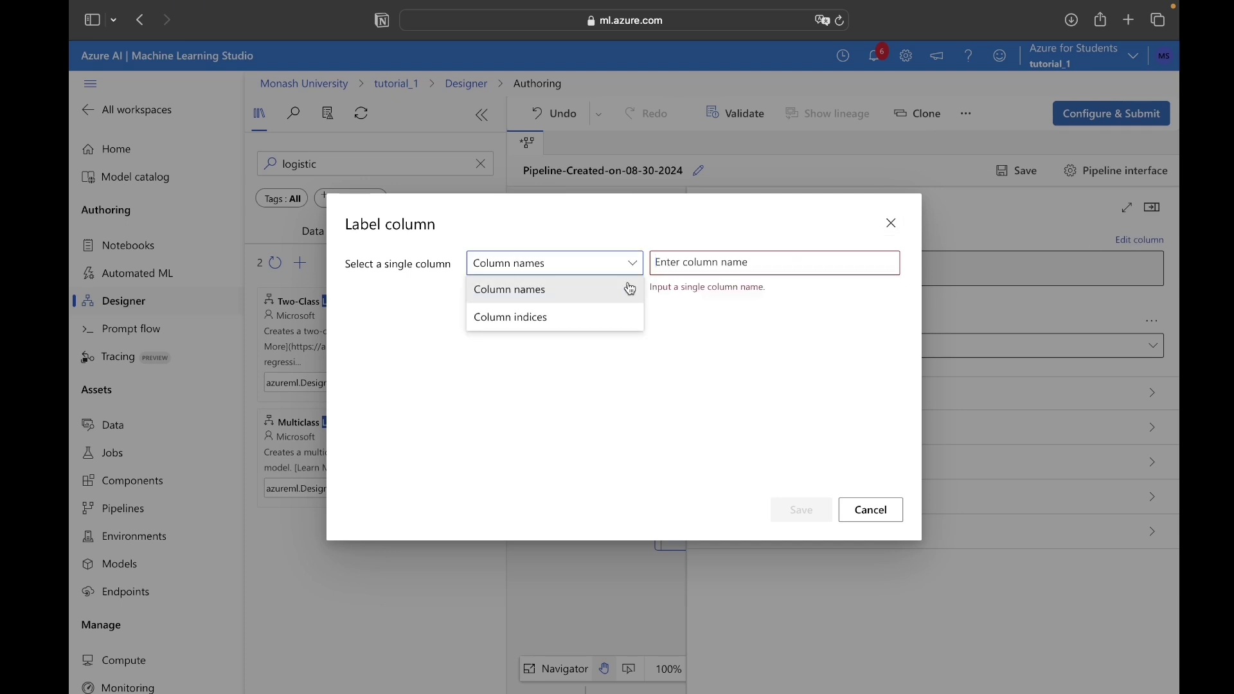
left_click(685, 260)
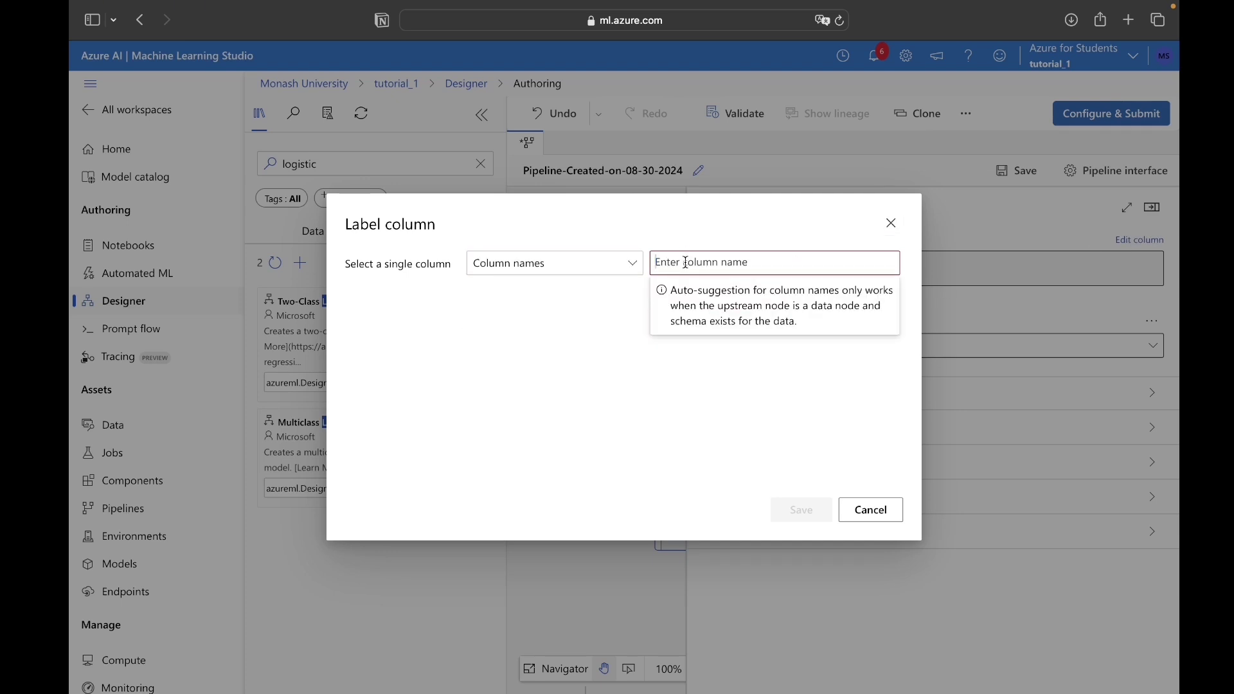
type("cla")
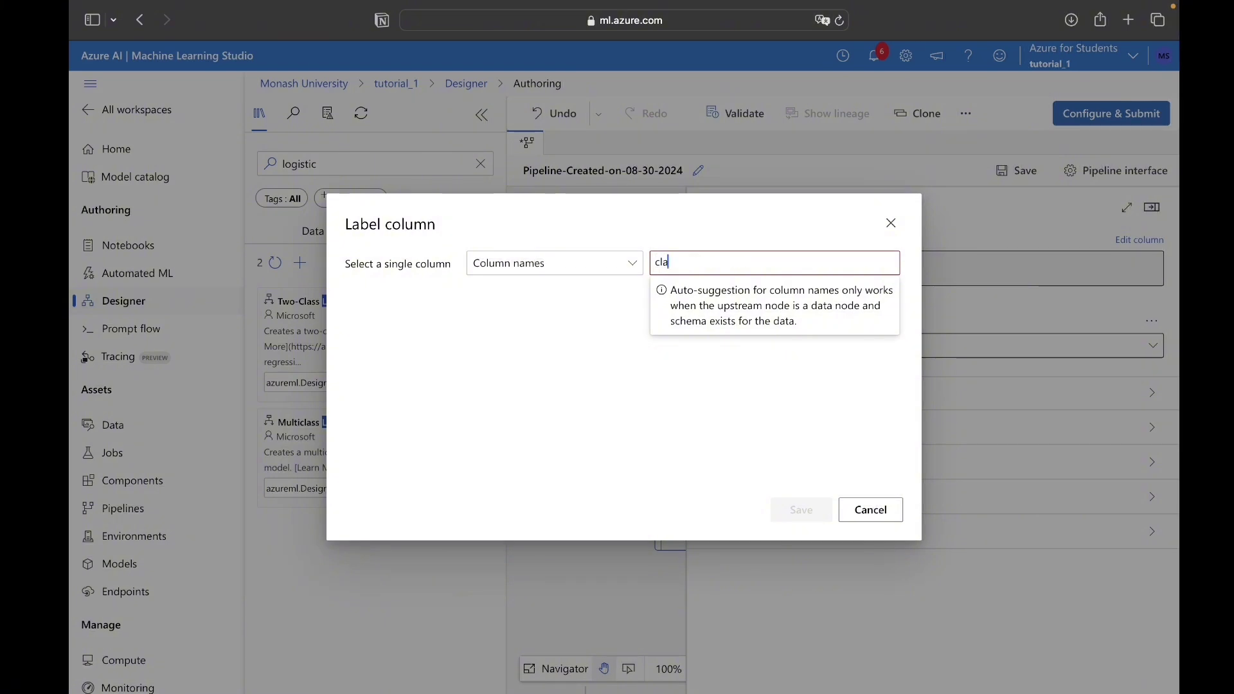
type("ss")
left_click(796, 404)
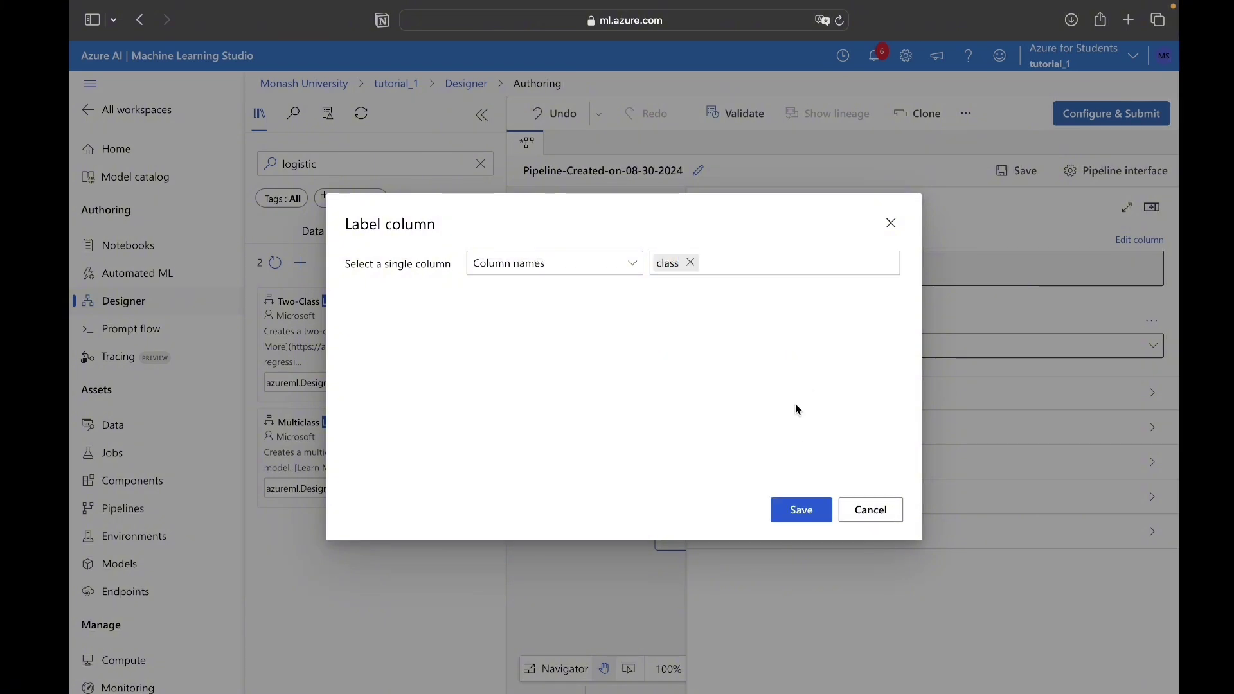
left_click(809, 509)
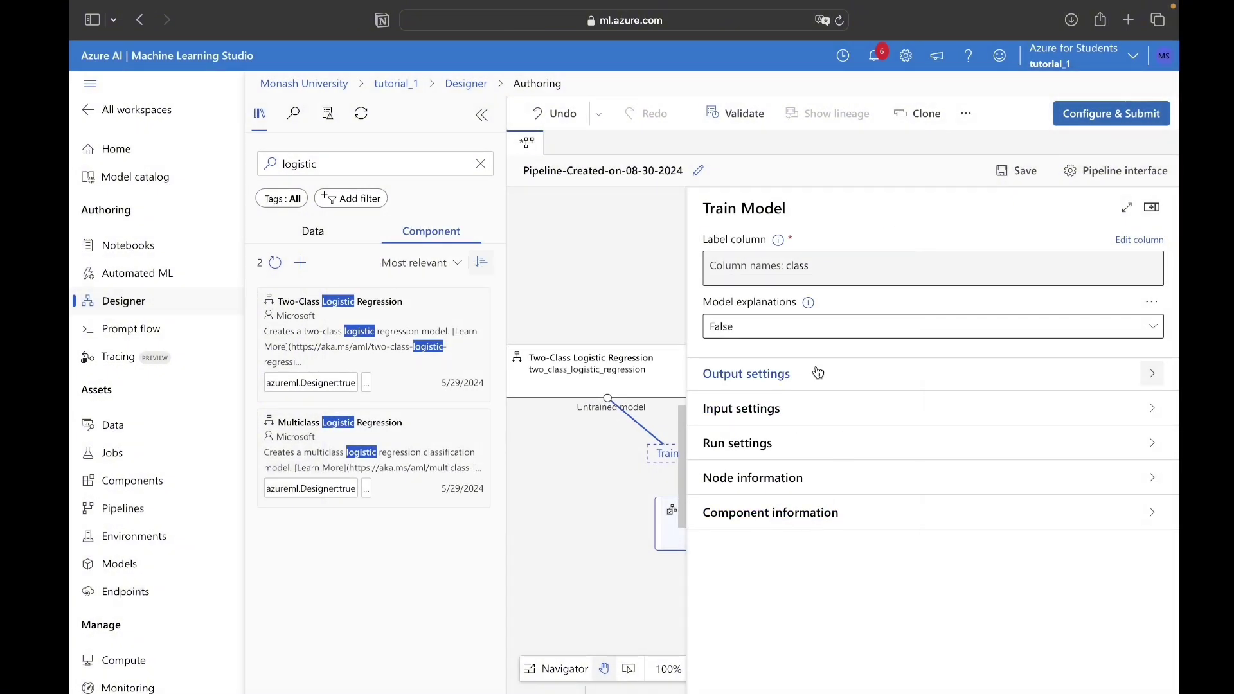
Choose False for Model explanations in Train Model and close its settings
left_click(797, 326)
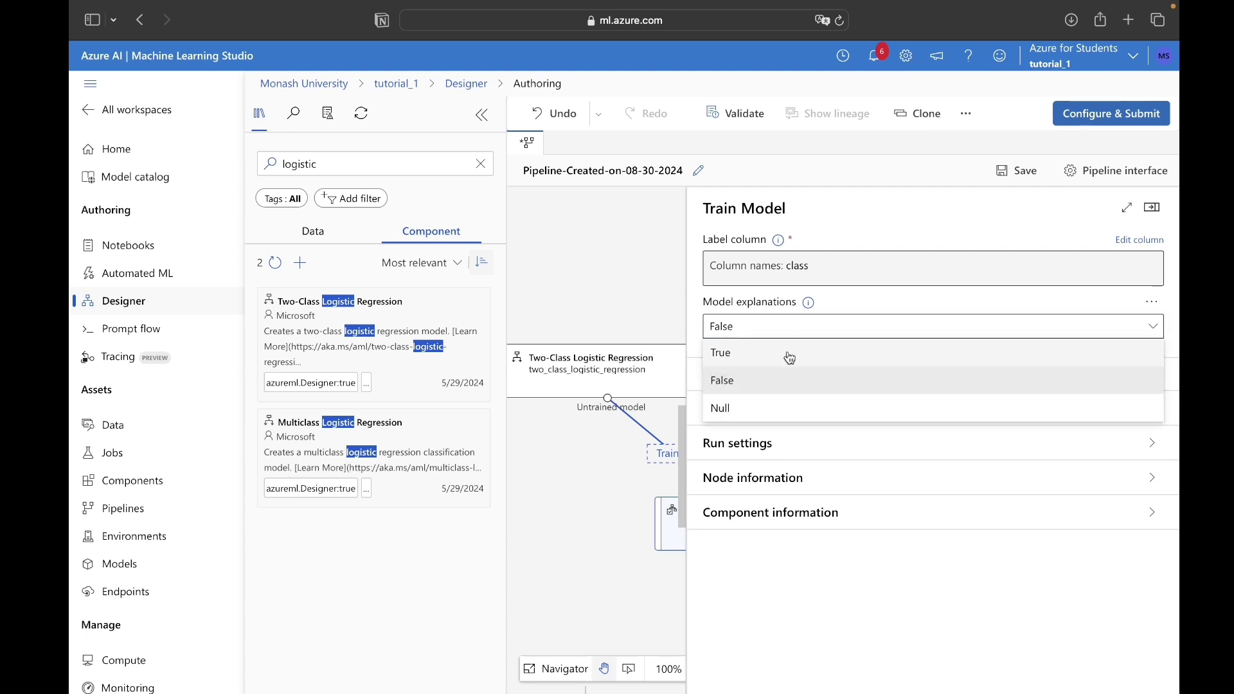
left_click(780, 381)
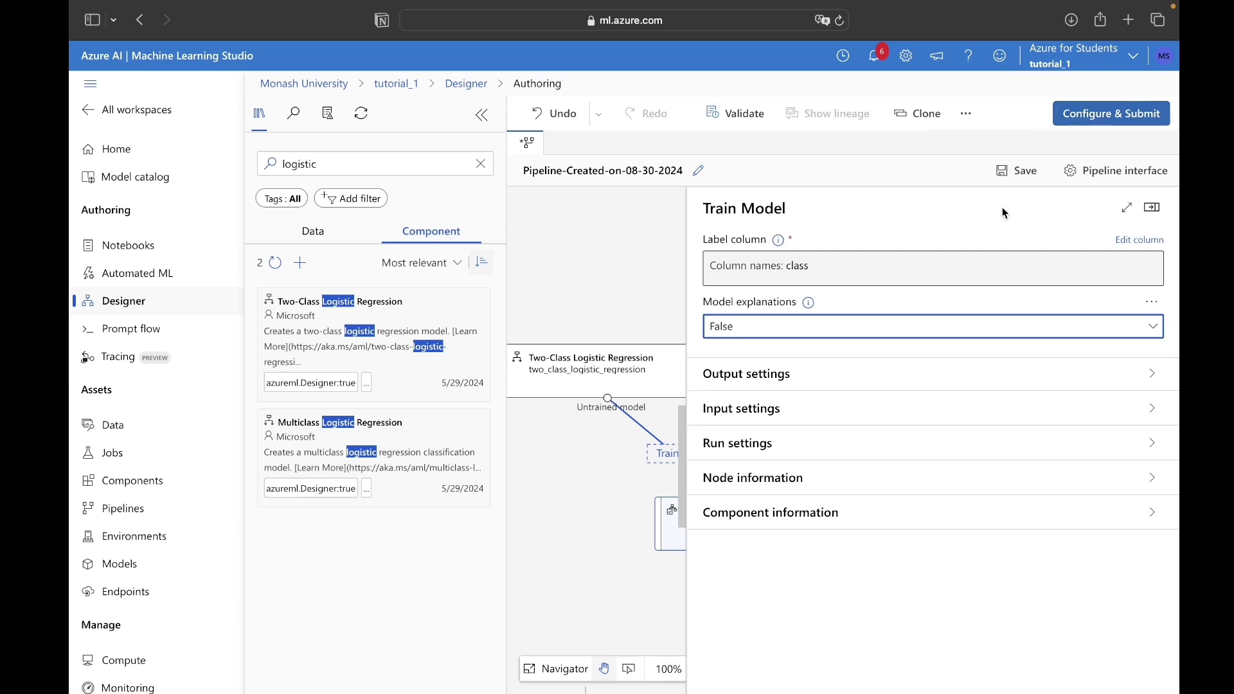
left_click(1158, 207)
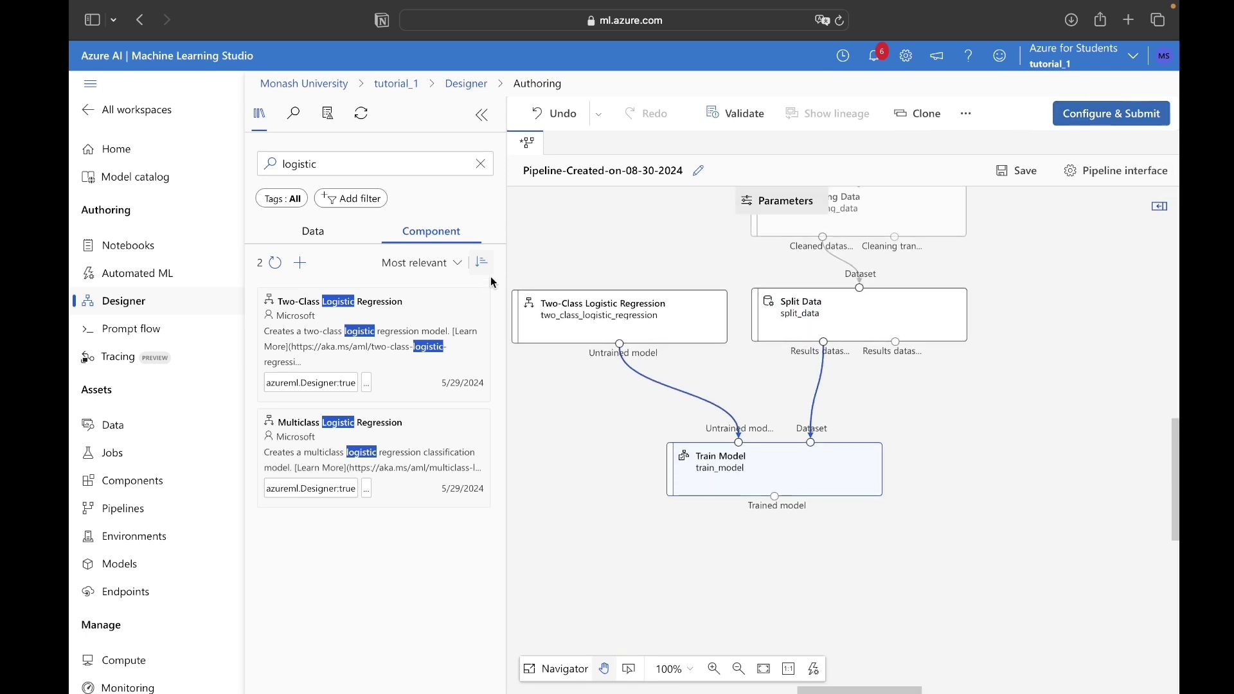
Place Score Model from the Model Scoring & Evaluation components below Train Model, connecting the Trained model output and Split Data's second results output to it
left_click(480, 163)
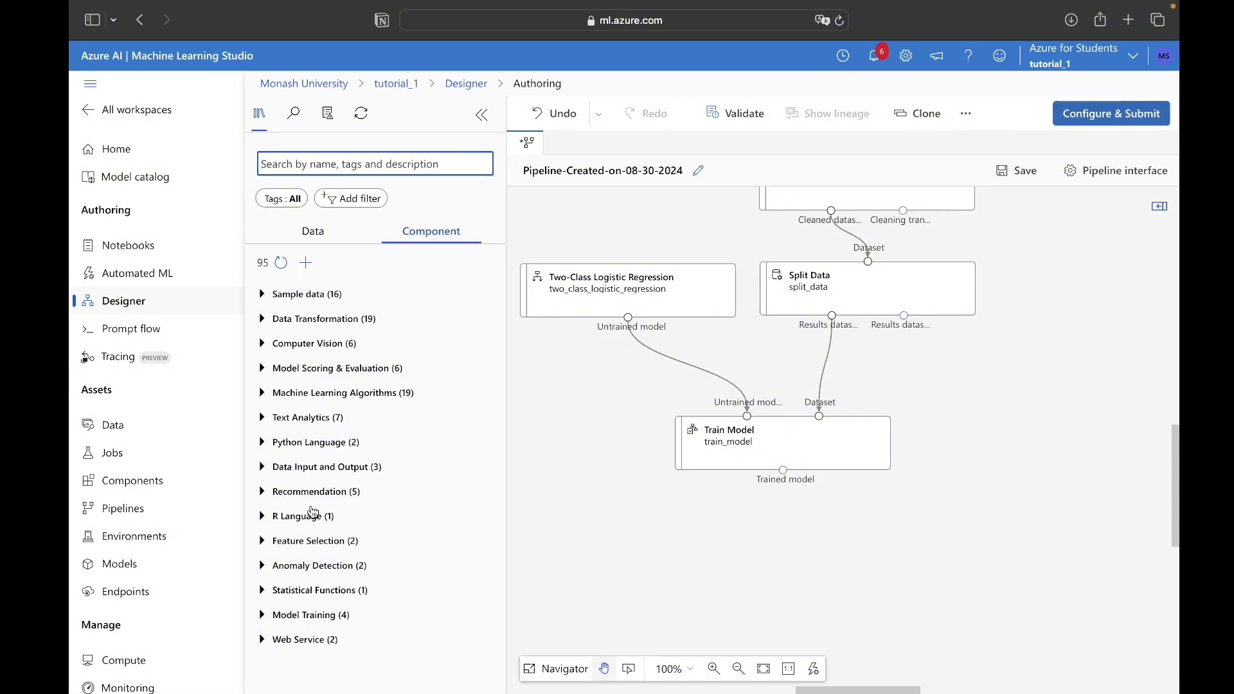
left_click(321, 374)
scroll(358, 441, "down", 5)
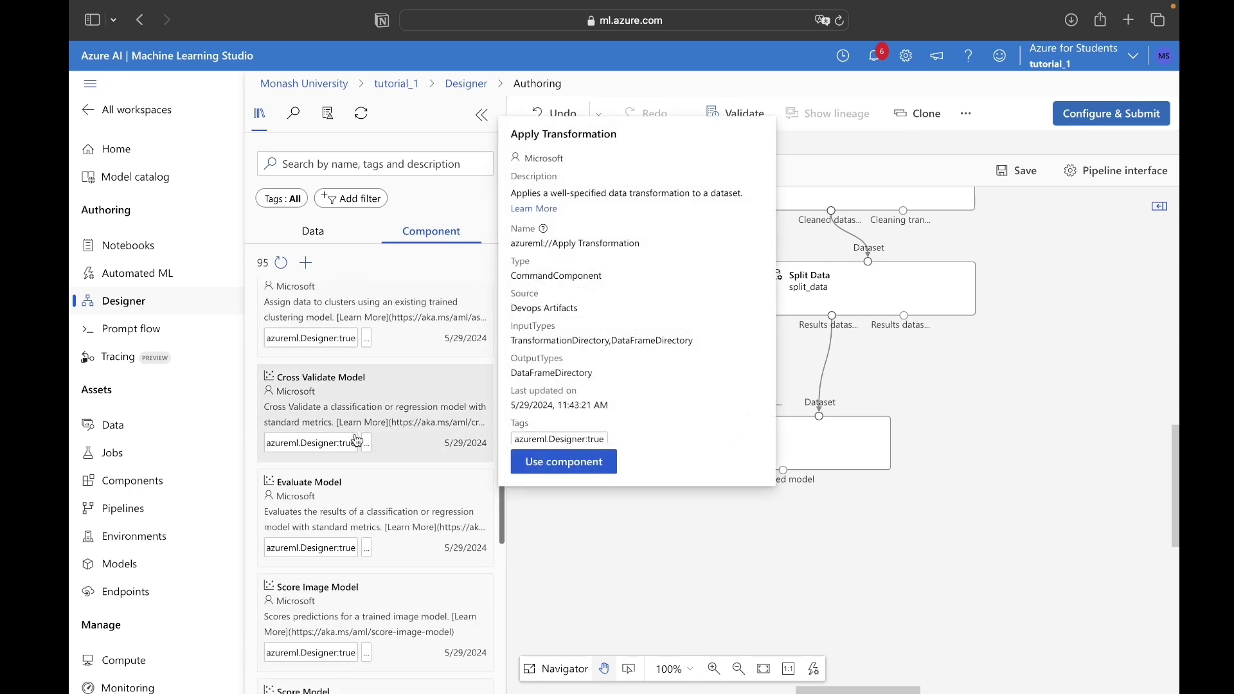
scroll(358, 441, "down", 3)
scroll(357, 440, "down", 1)
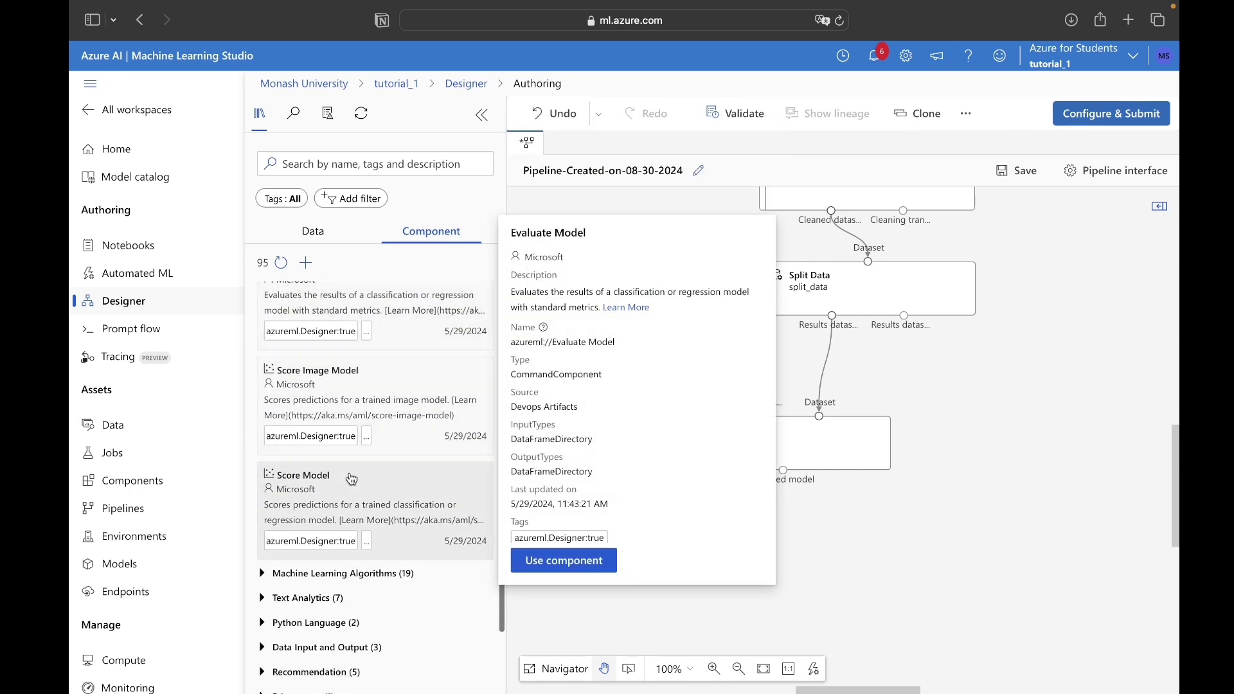
left_click_drag(347, 479, 835, 531)
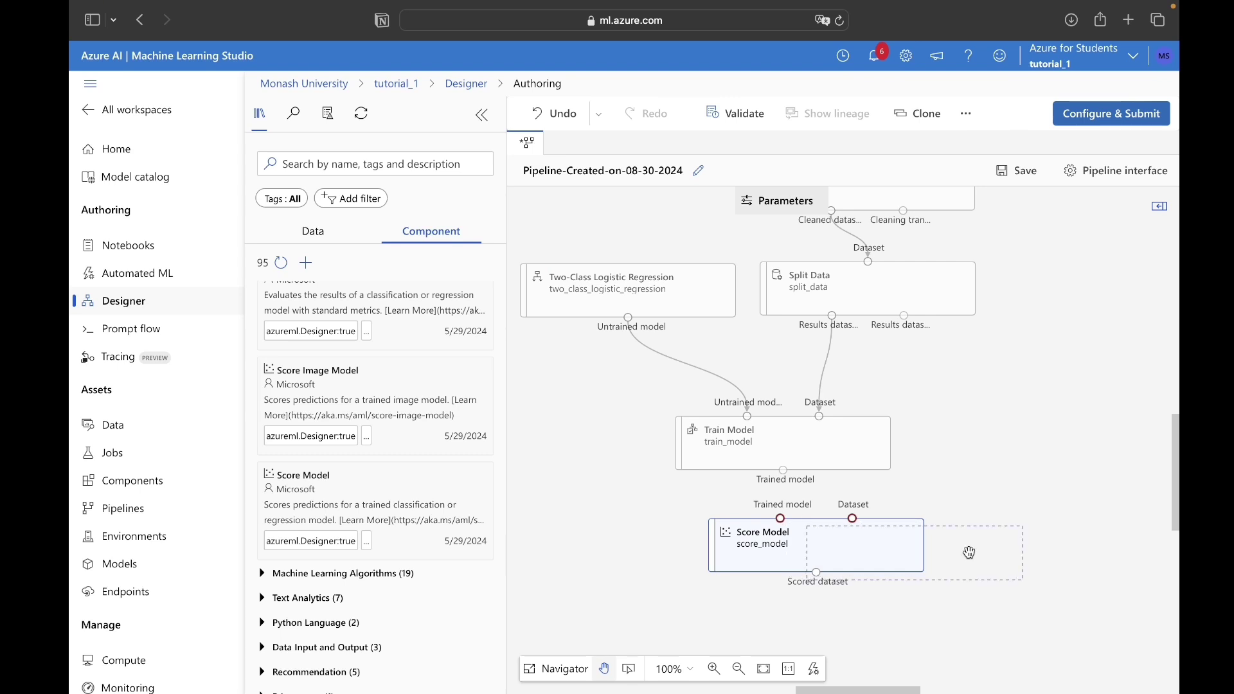
left_click_drag(970, 552, 970, 552)
left_click_drag(784, 470, 879, 526)
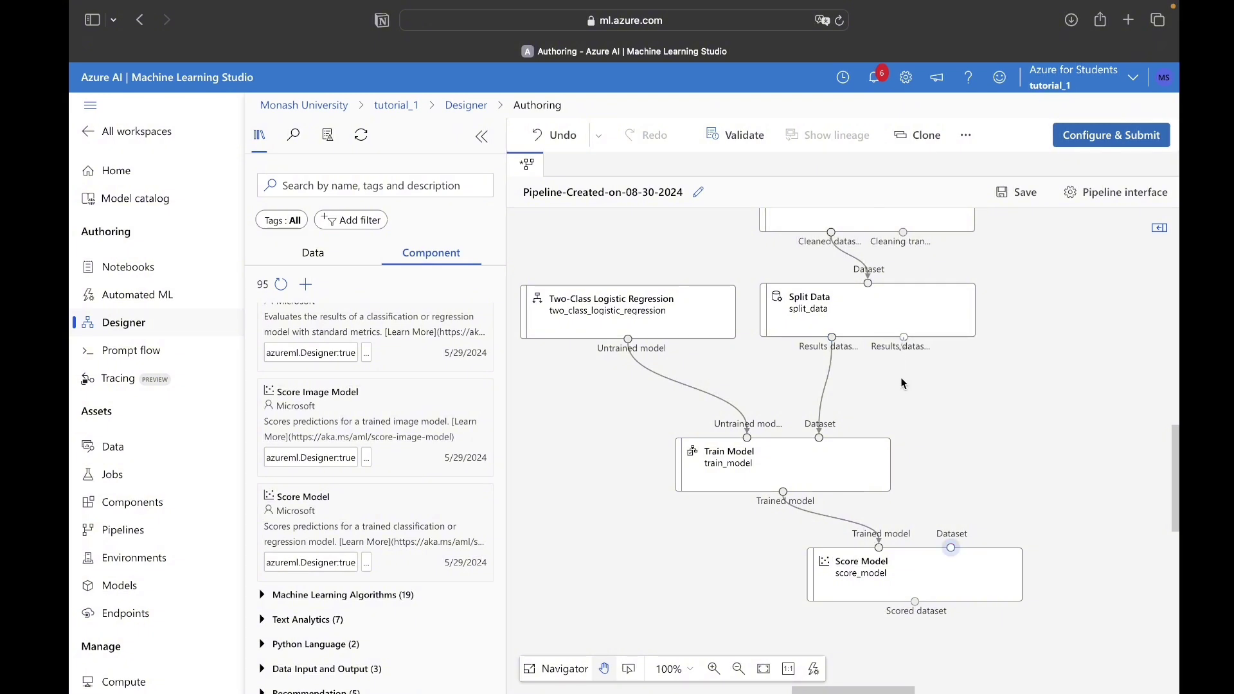
left_click_drag(903, 384, 951, 547)
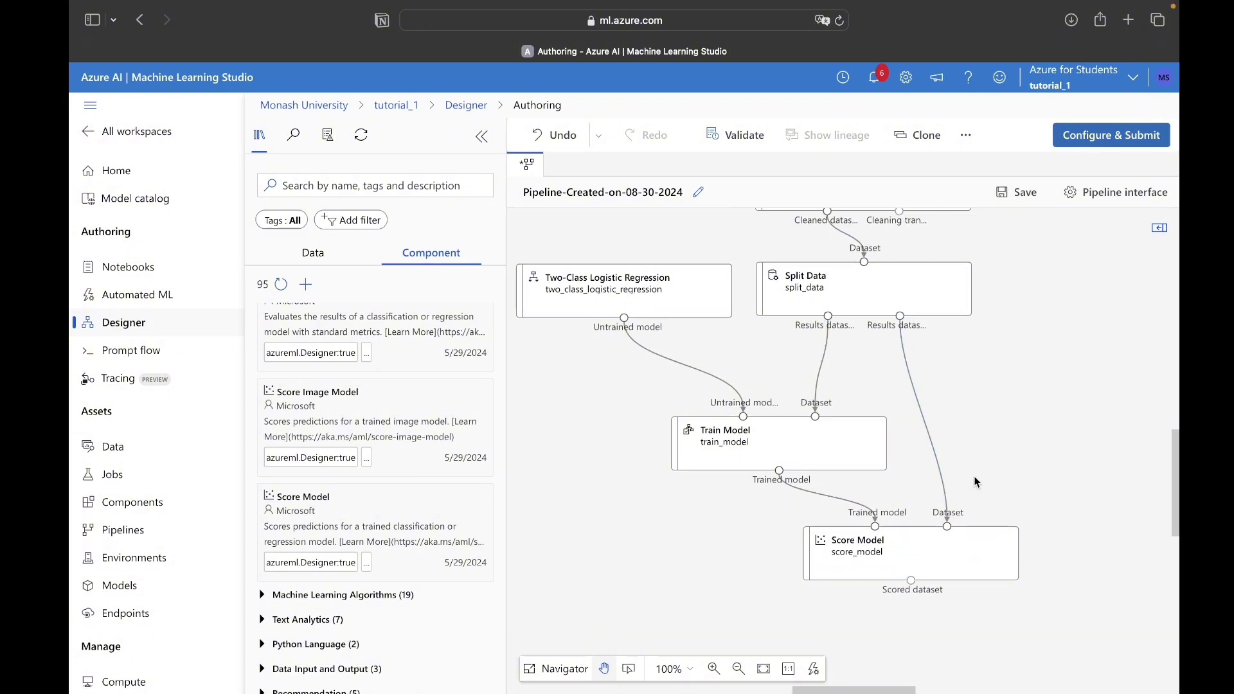
Validate the pipeline graph and review the detected errors against the nodes from the dataset down to Score Model
left_click(719, 136)
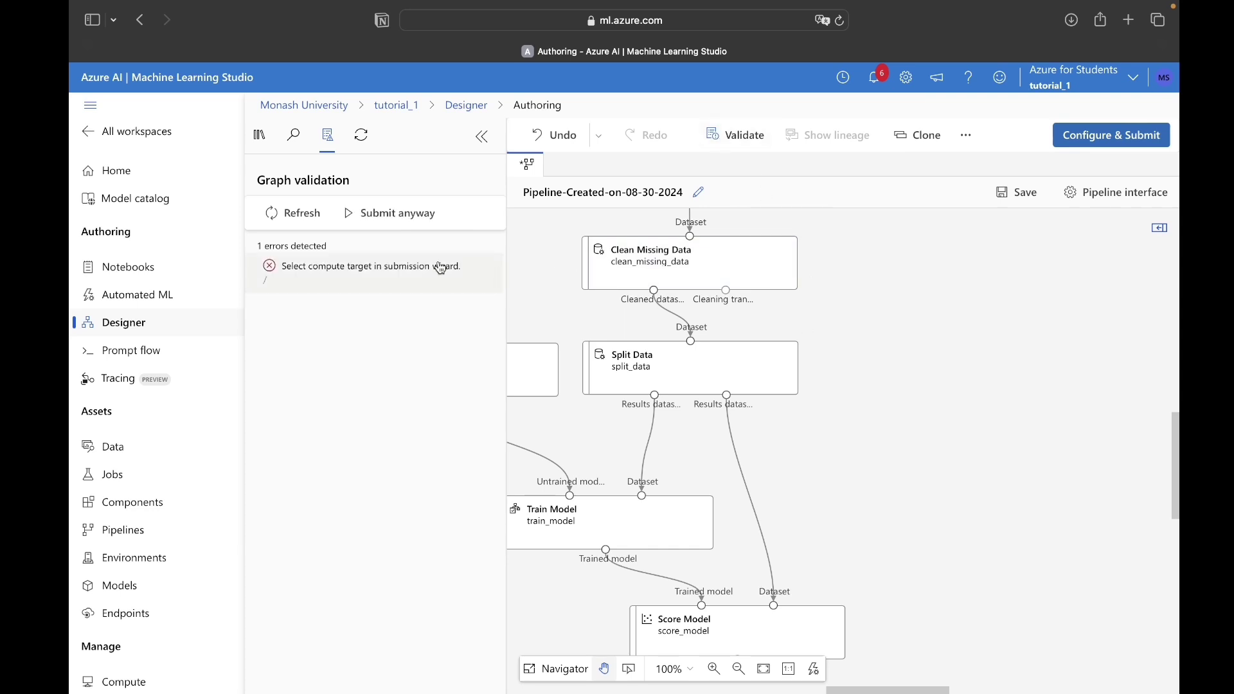
scroll(556, 348, "left", 2)
scroll(555, 348, "left", 5)
scroll(556, 348, "down", 2)
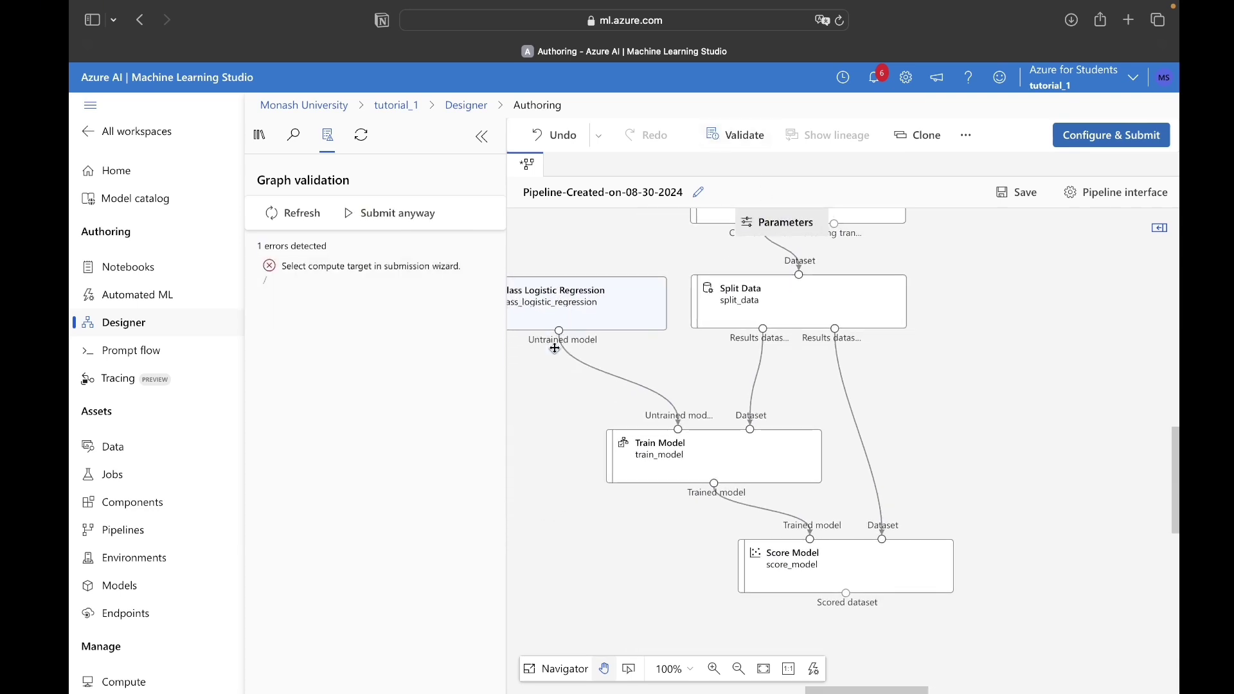
scroll(555, 349, "up", 5)
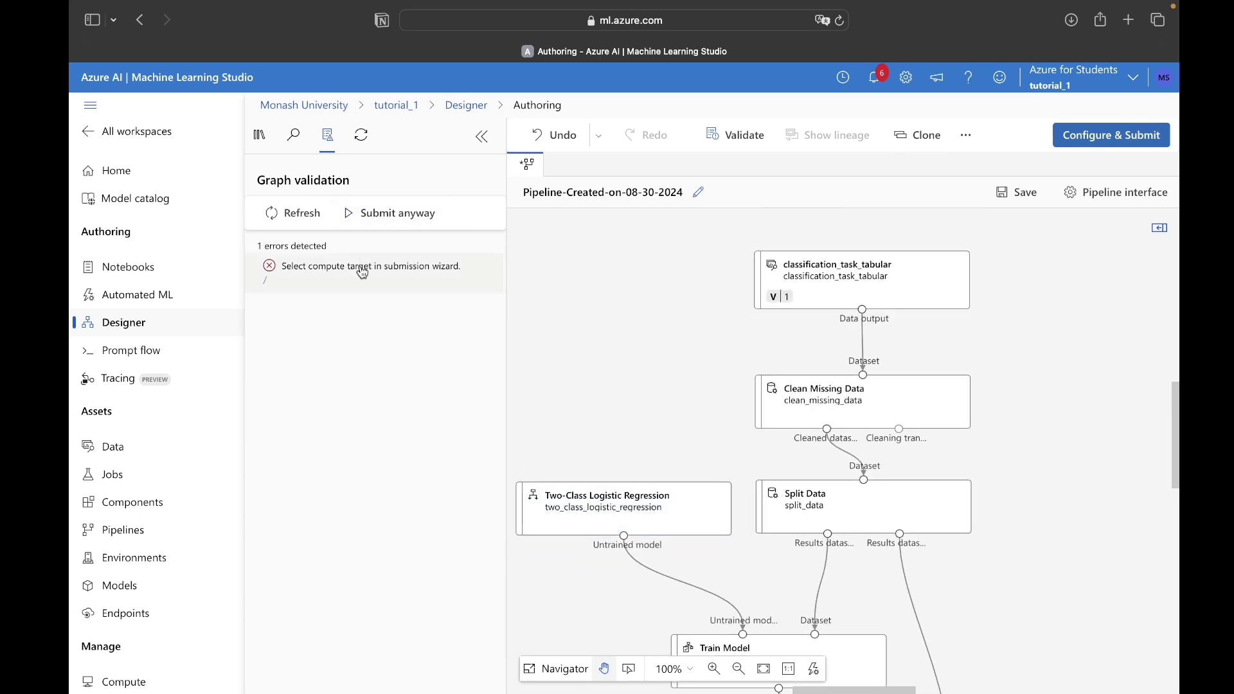
Open the pipeline job's runtime settings from the compute target error, set the compute type to Compute instance and list the available instances
left_click(427, 266)
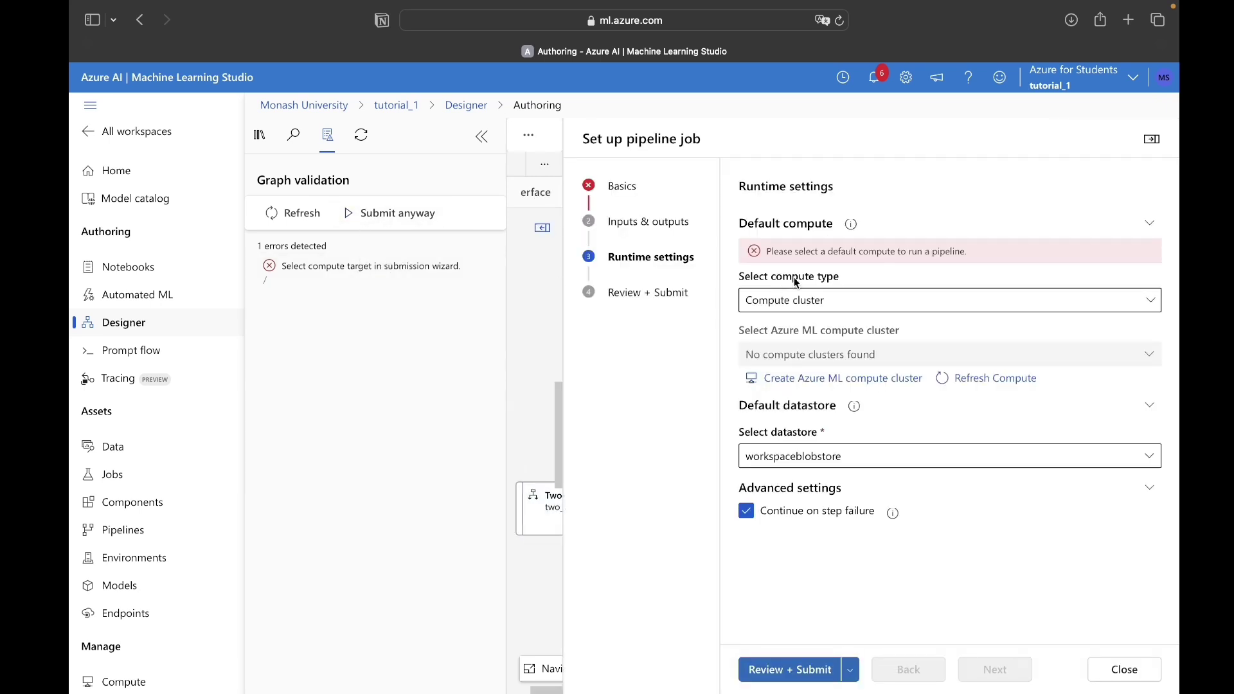
left_click(863, 300)
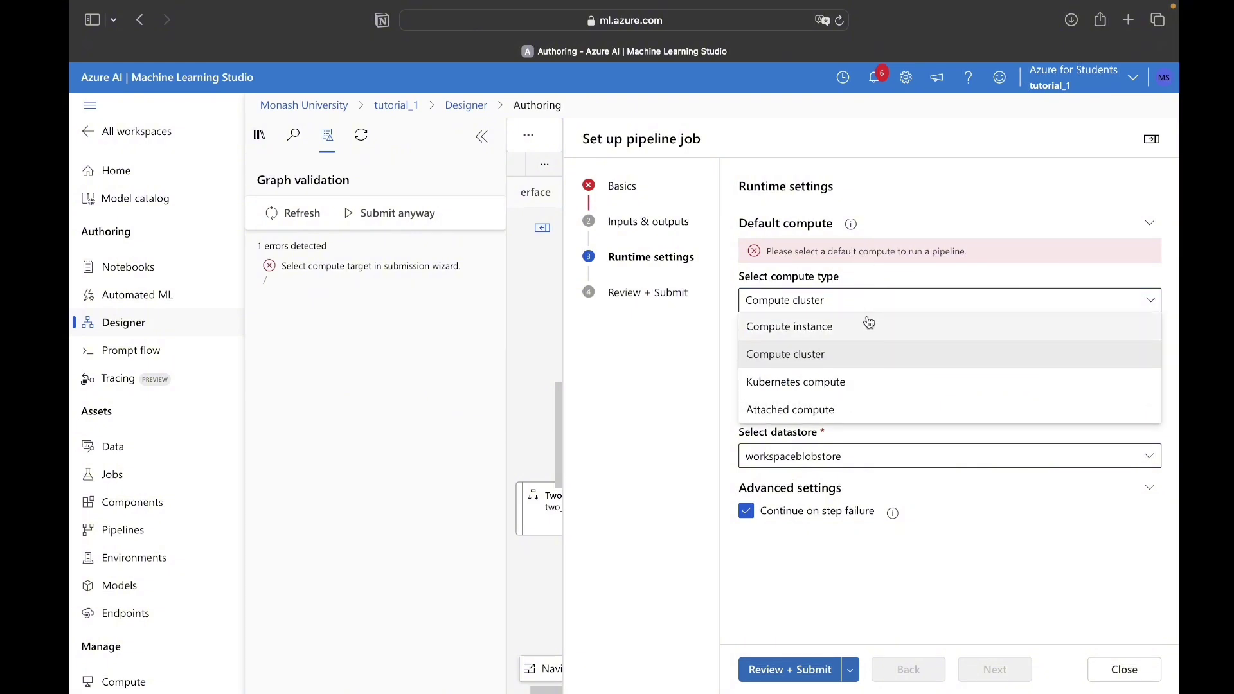
left_click(869, 326)
left_click(861, 354)
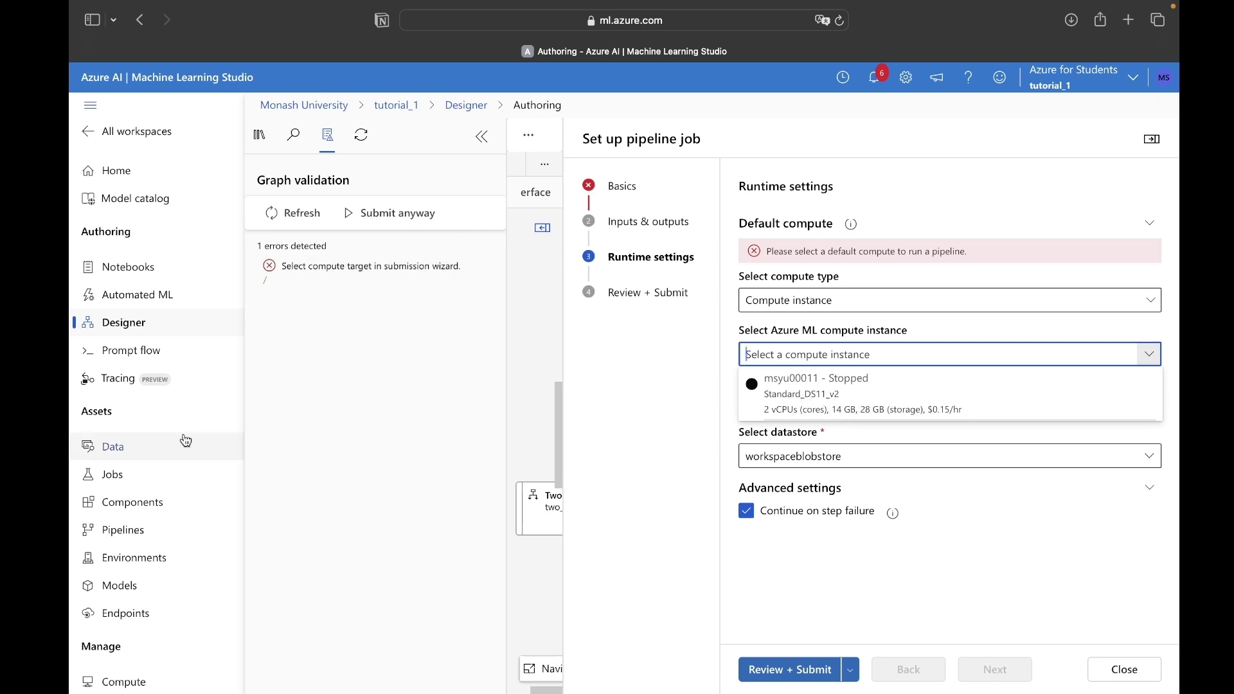
Open the workspace's Compute page in a separate browser tab, keeping the unsaved pipeline draft and closing its job setup
scroll(139, 610, "down", 3)
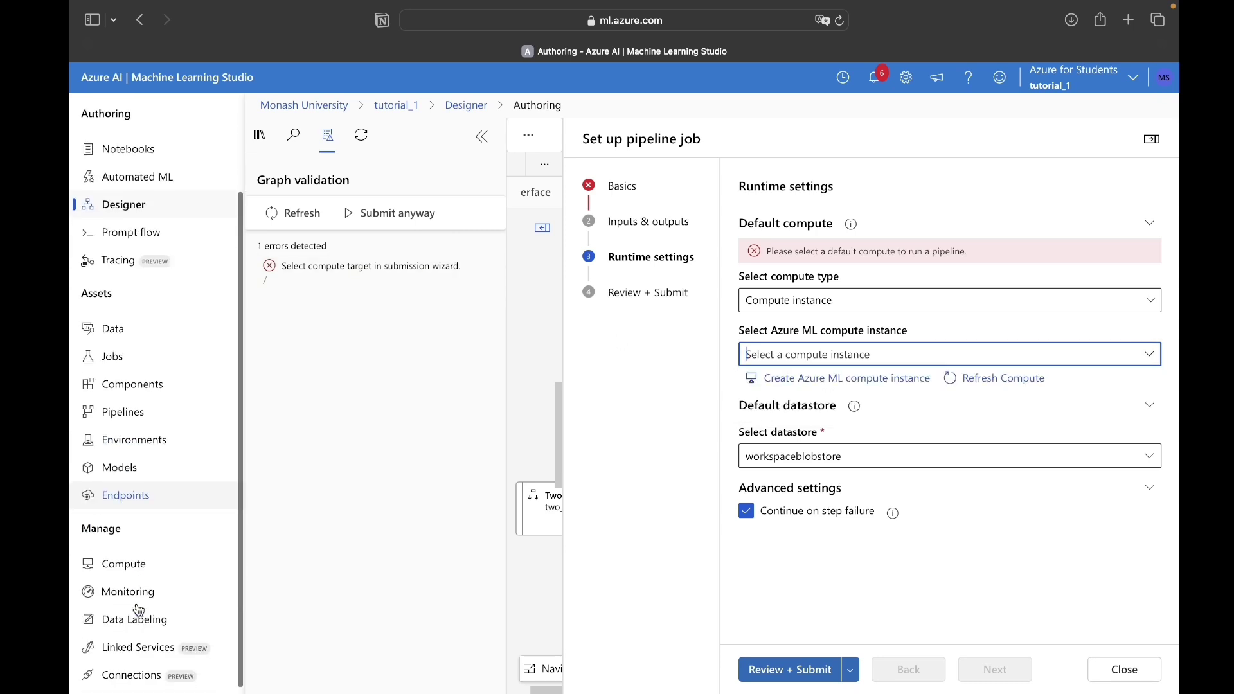
left_click(144, 571)
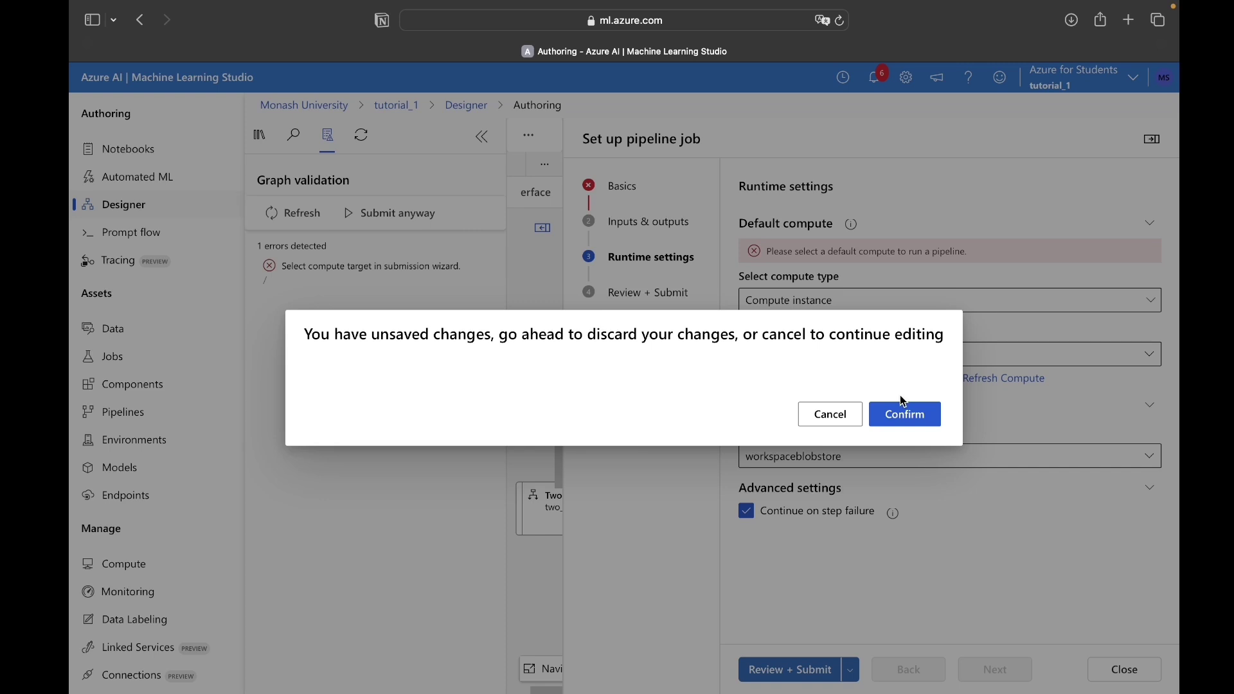
left_click(828, 414)
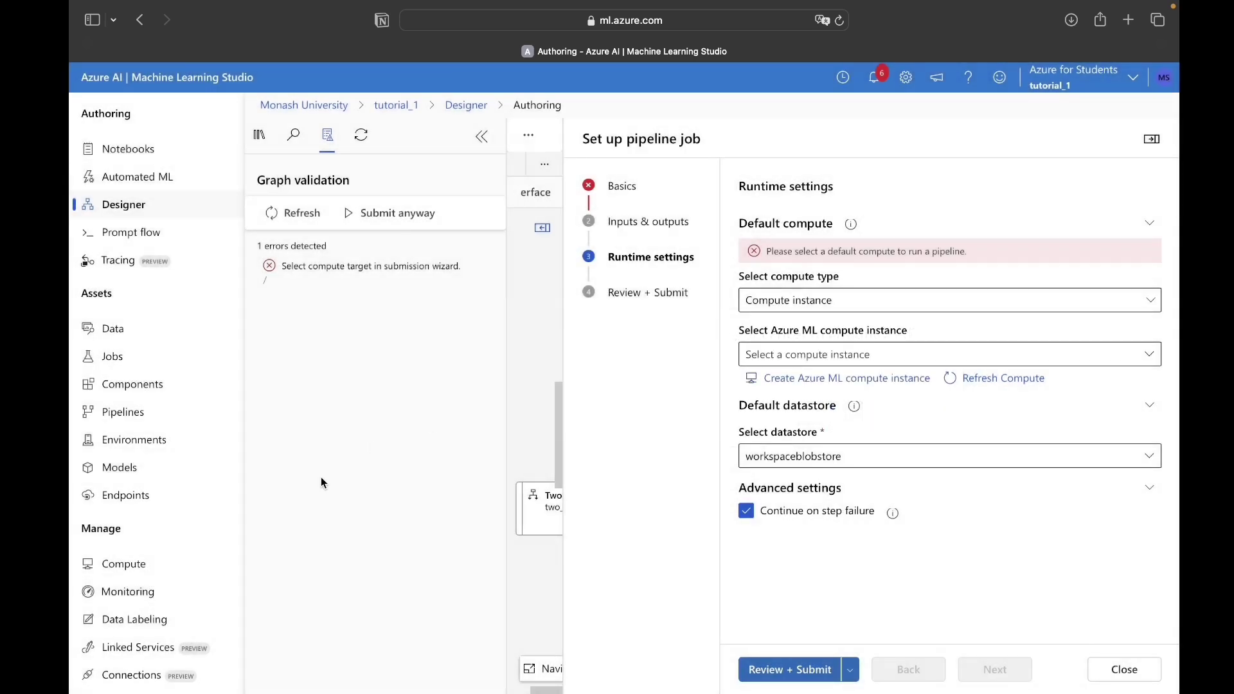
left_click(148, 576, "super")
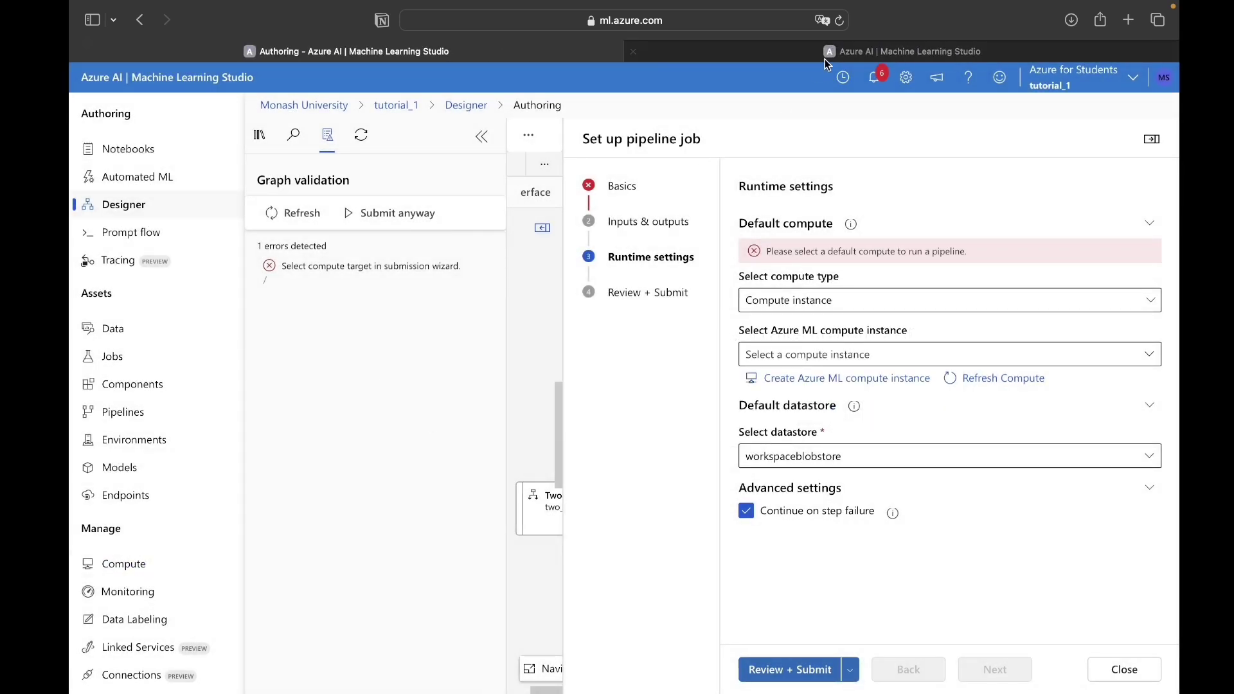
left_click(838, 53)
left_click(556, 57)
left_click(1124, 669)
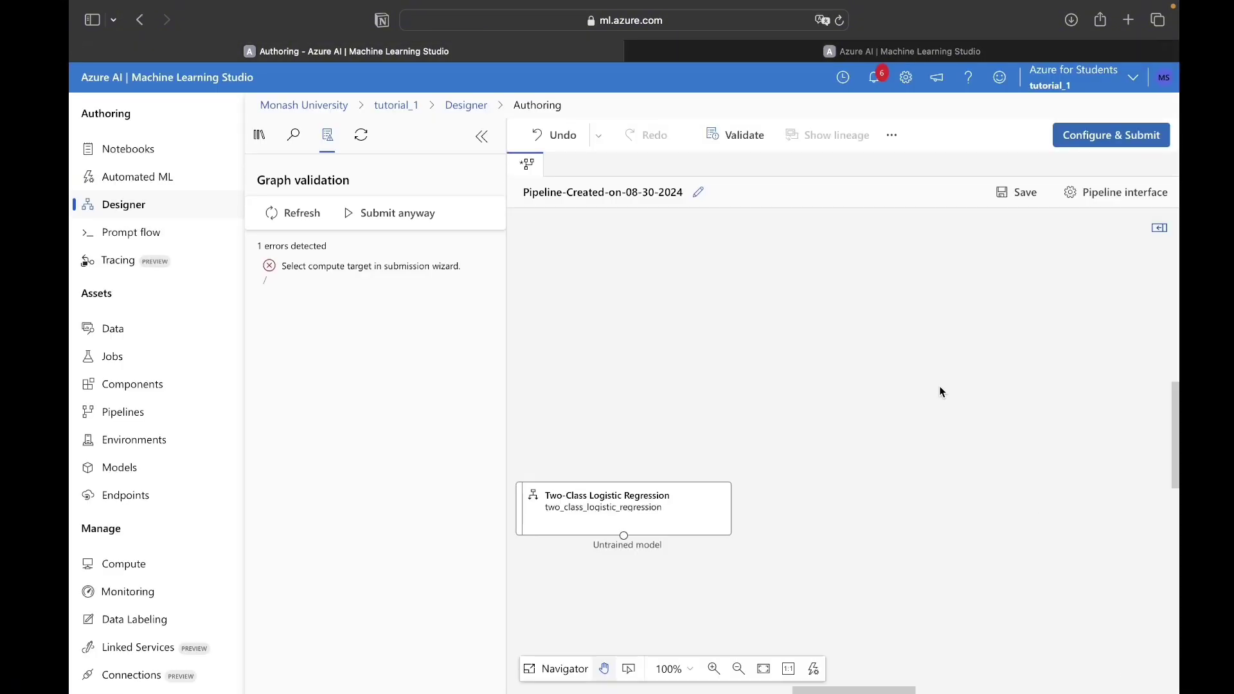
left_click(938, 51)
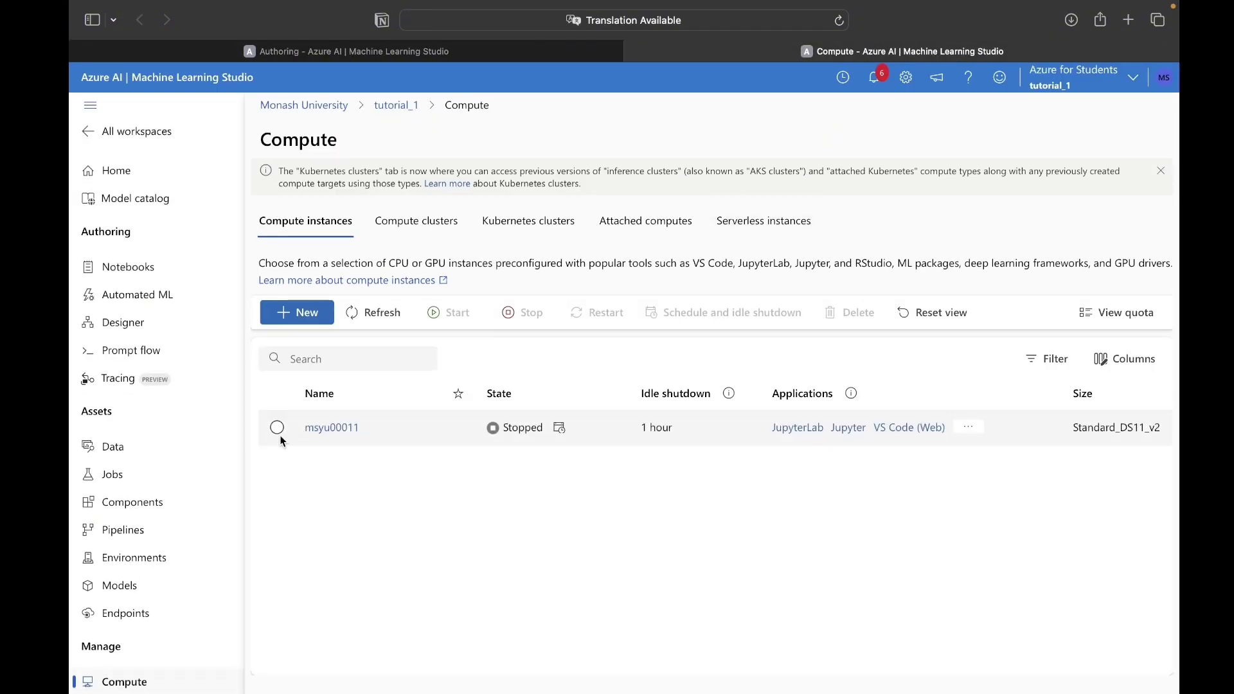
Start the stopped Standard_DS11_v2 compute instance and refresh the compute instances list
left_click(495, 426)
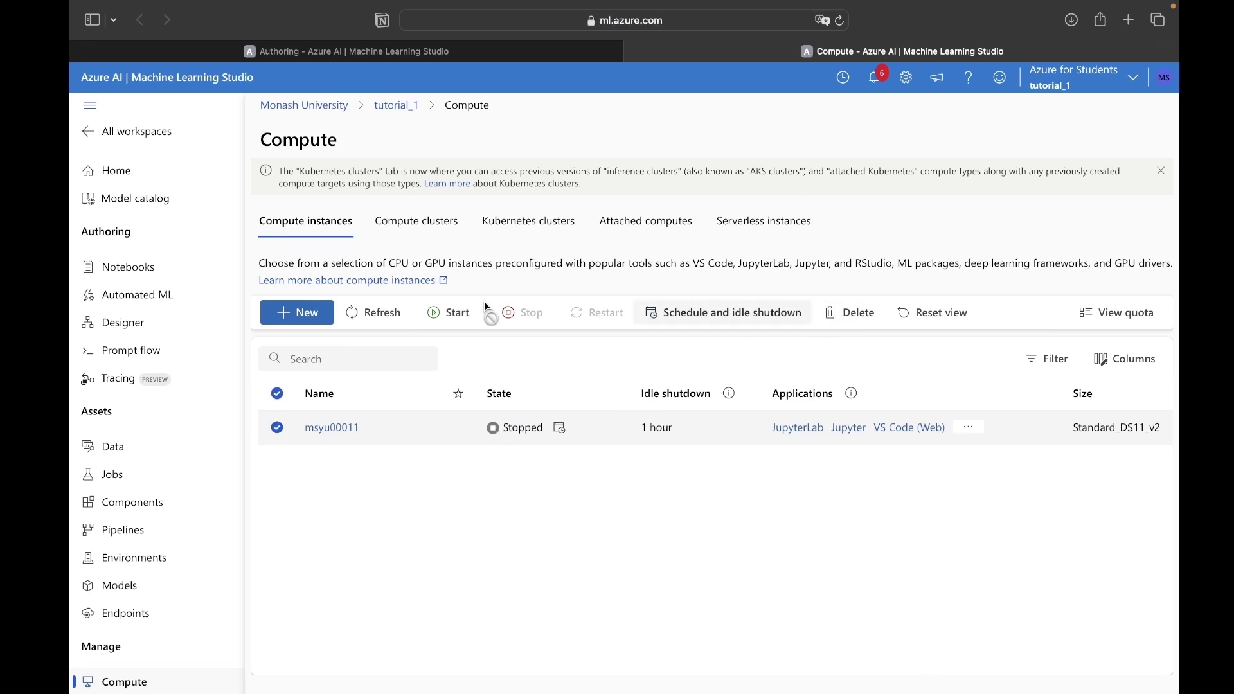
left_click(450, 313)
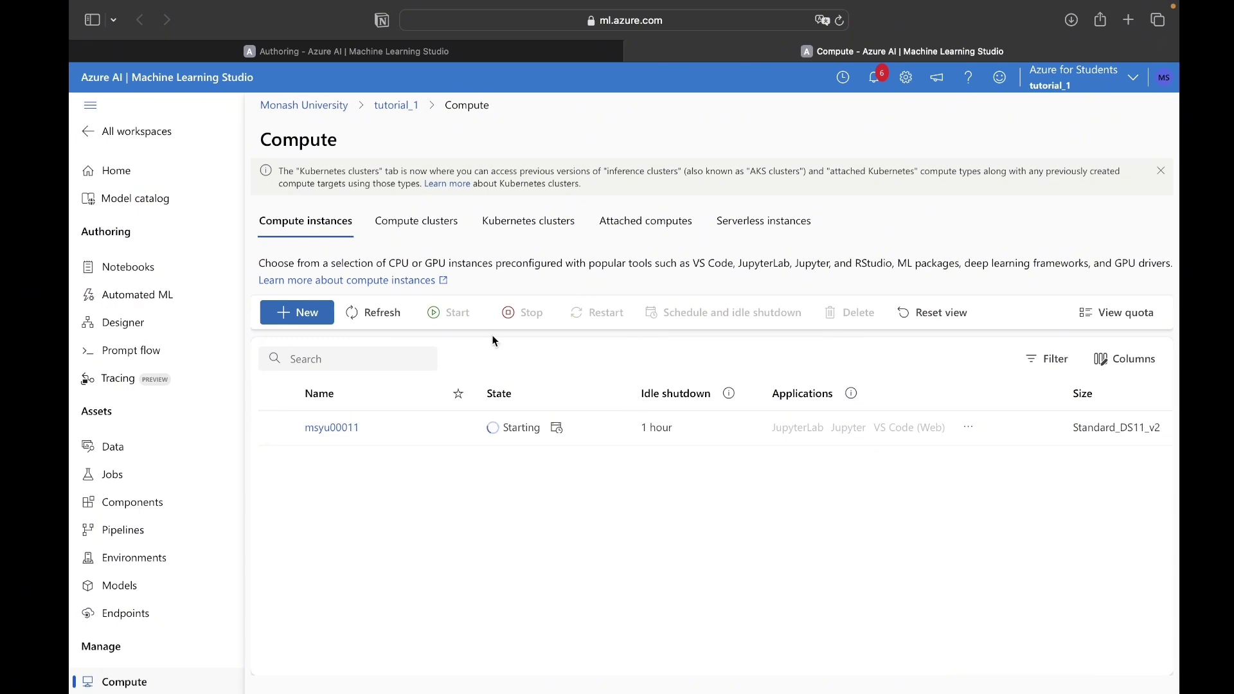
left_click(376, 310)
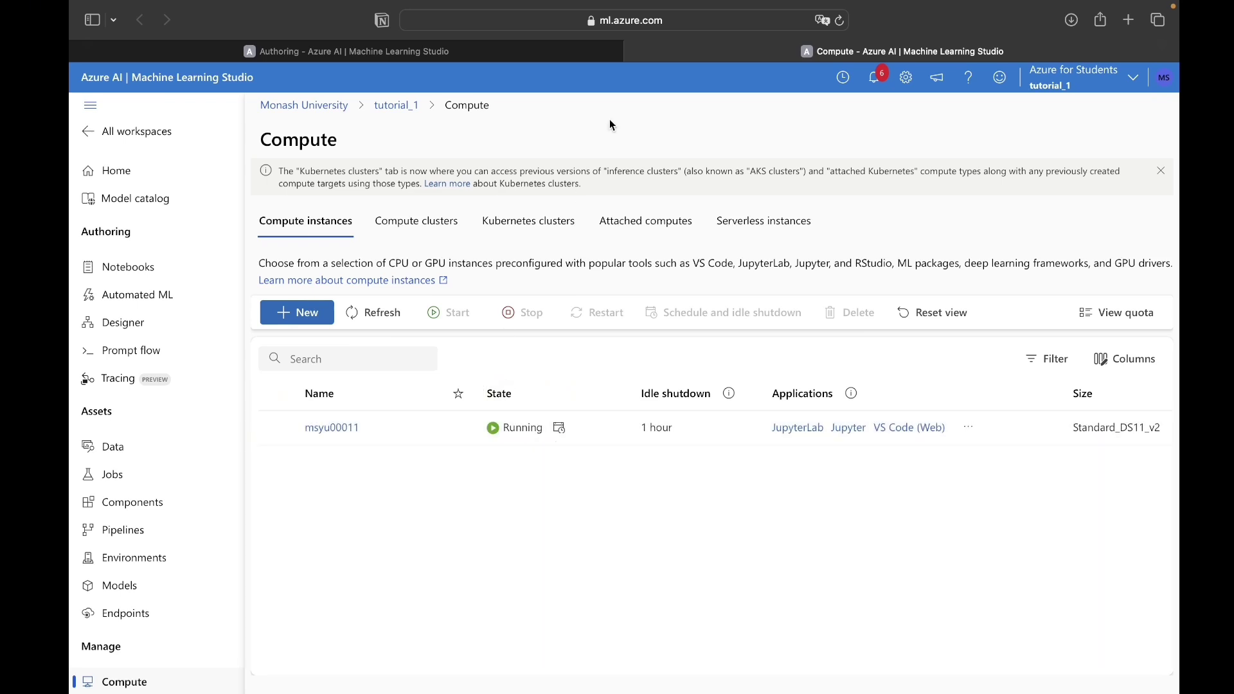
Return to the Designer authoring tab, look over the pipeline down to Score Model and refresh the graph validation
left_click(584, 55)
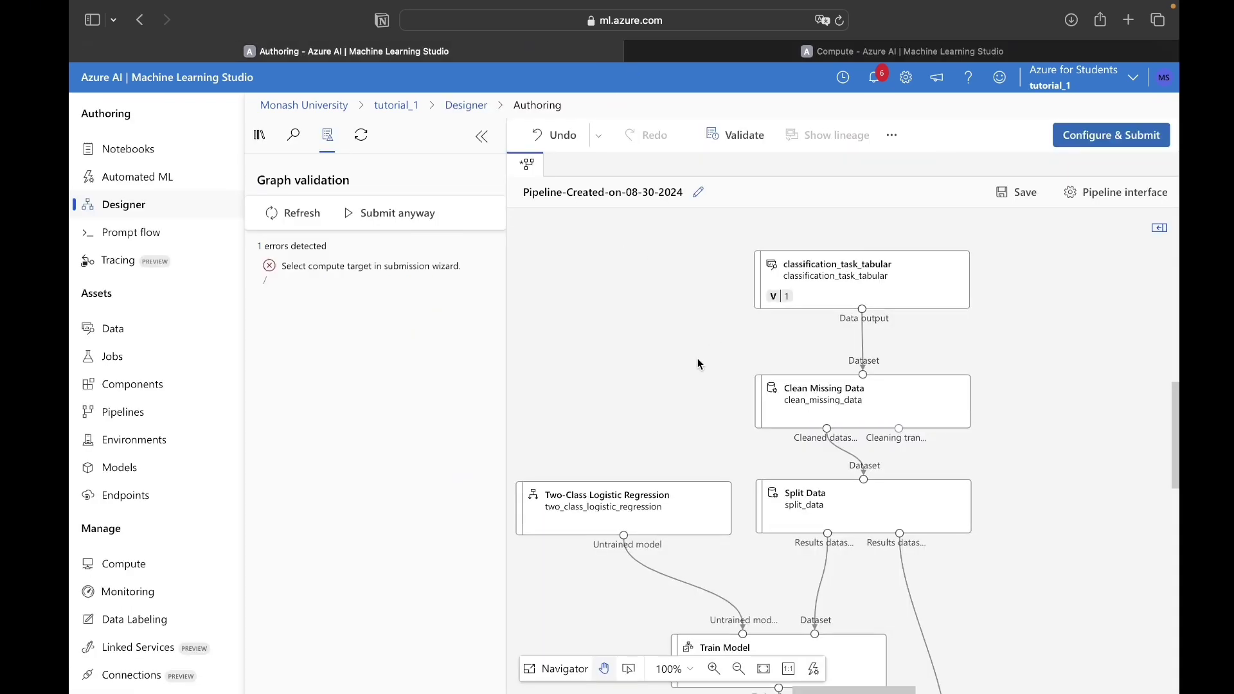
scroll(700, 363, "down", 5)
scroll(538, 255, "down", 1)
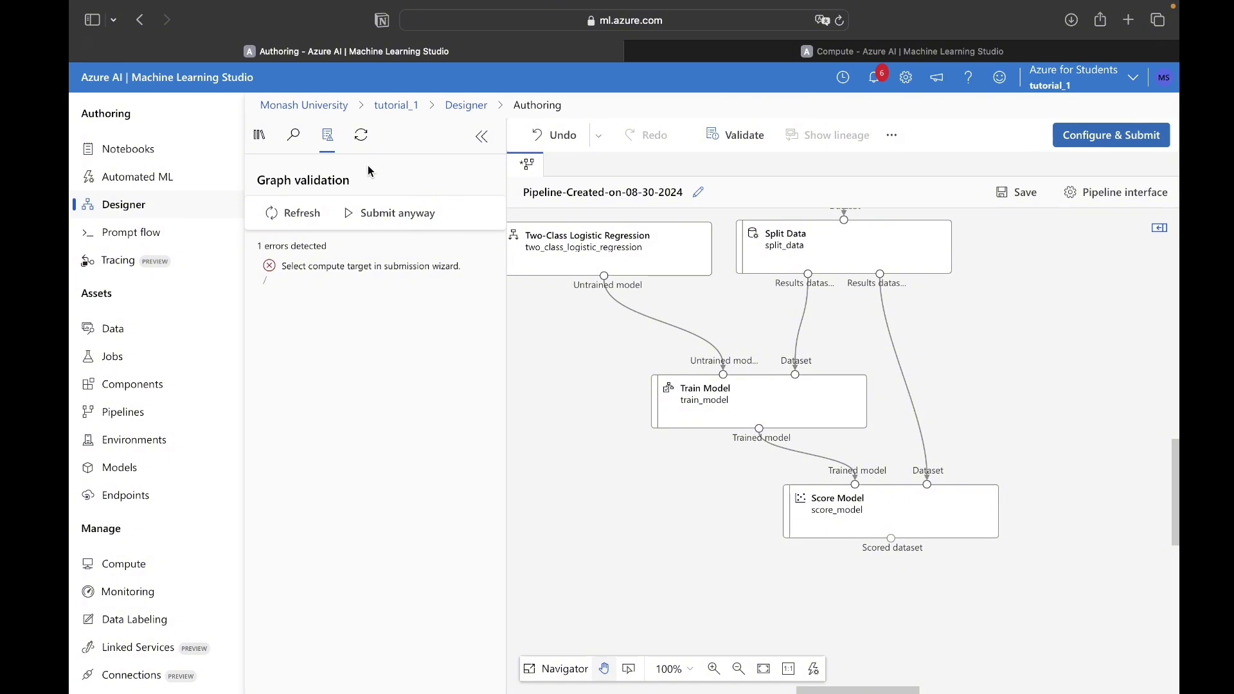
left_click(318, 213)
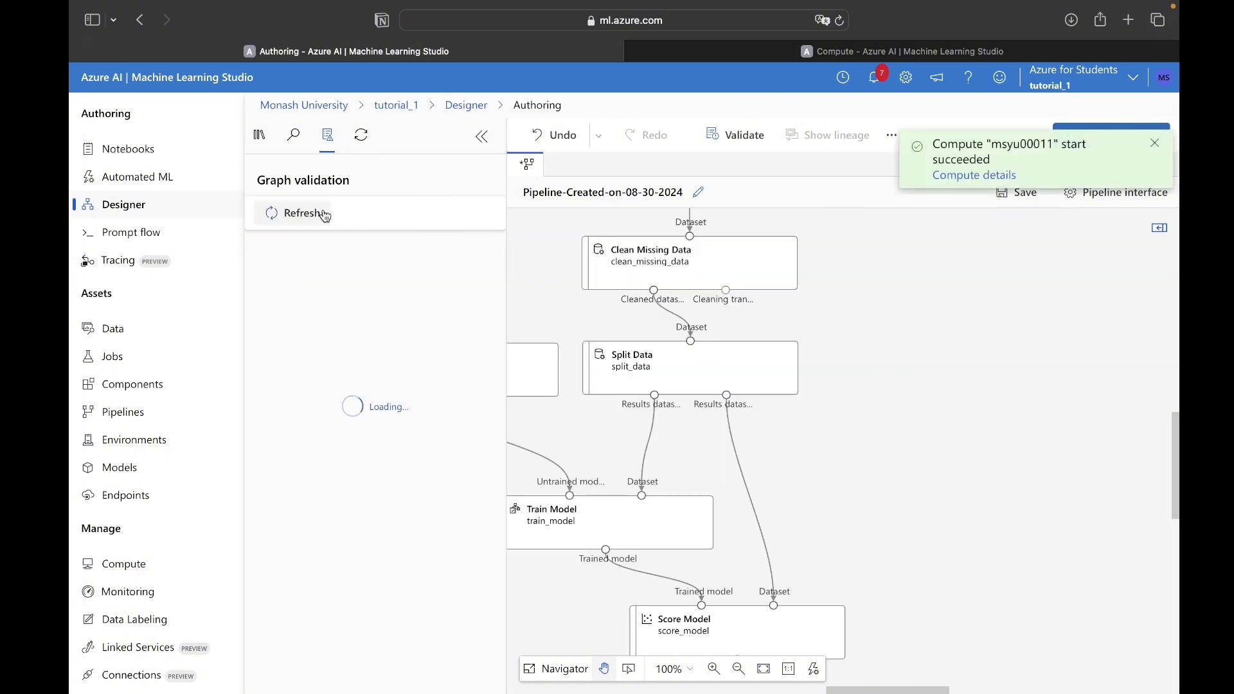
Search the components for "evaluate", place Evaluate Model below Score Model and connect the Scored dataset output to its first input
left_click(260, 138)
left_click(299, 185)
type("evaluate")
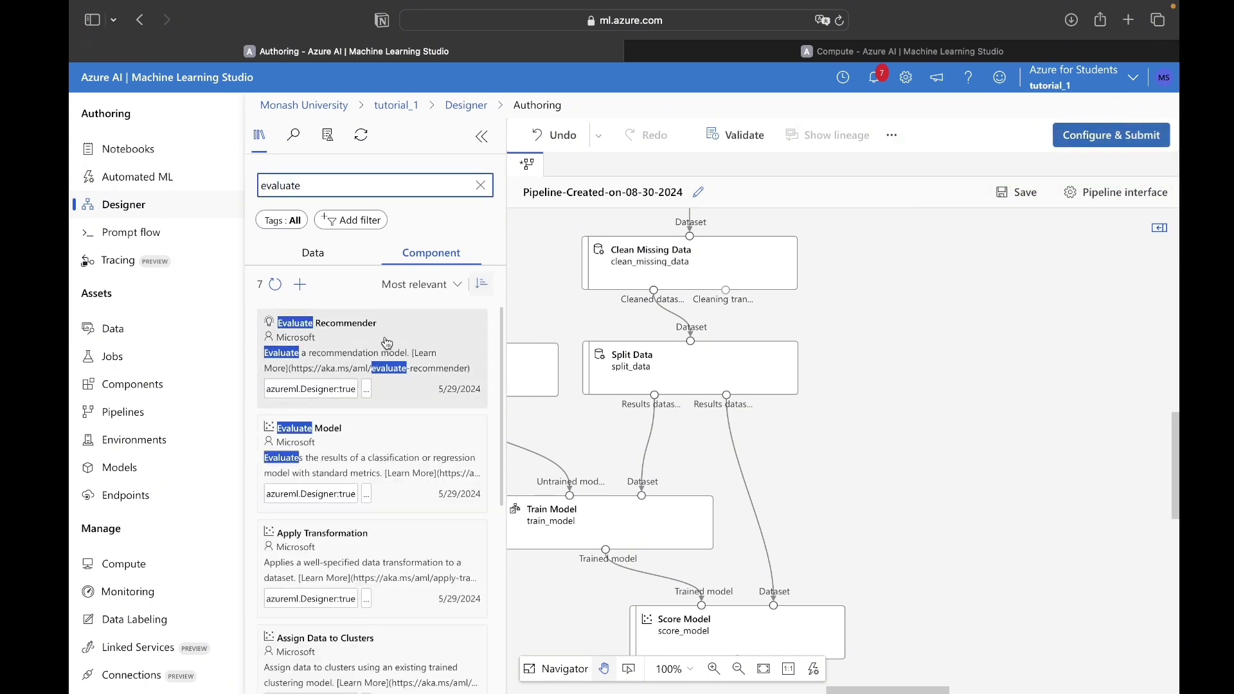
mouse_move(467, 371)
left_click_drag(412, 443, 919, 553)
scroll(919, 553, "down", 5)
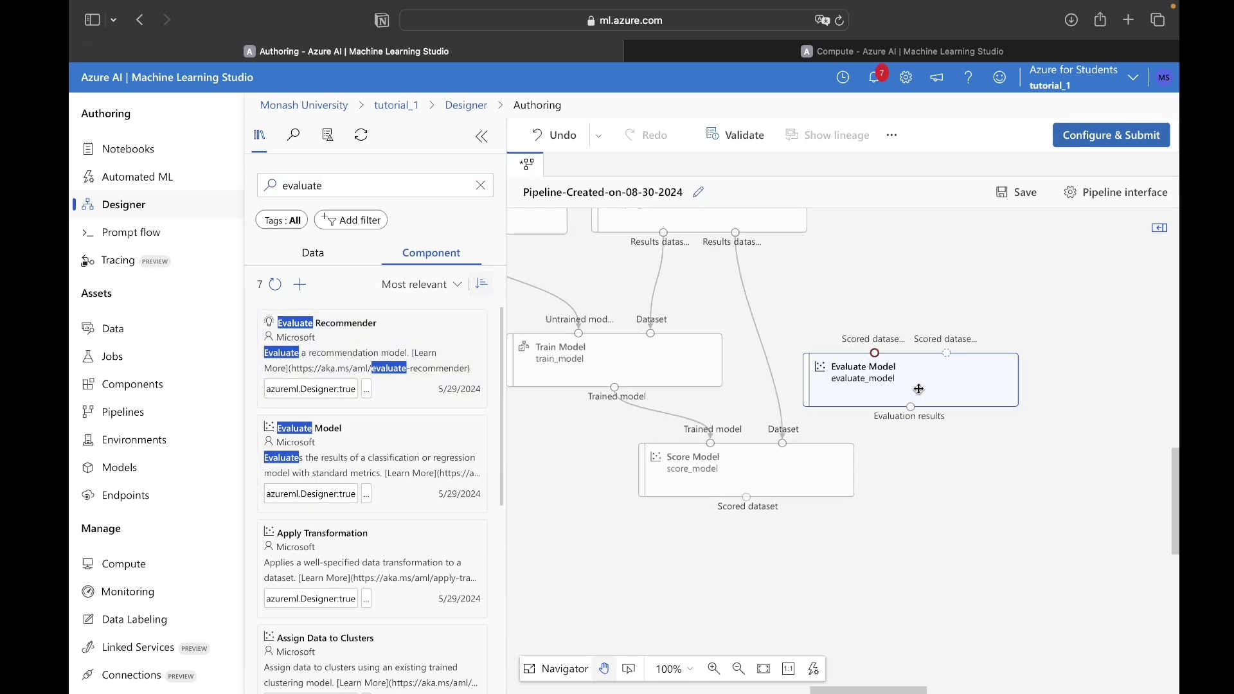
left_click_drag(767, 561, 754, 574)
left_click_drag(746, 497, 710, 538)
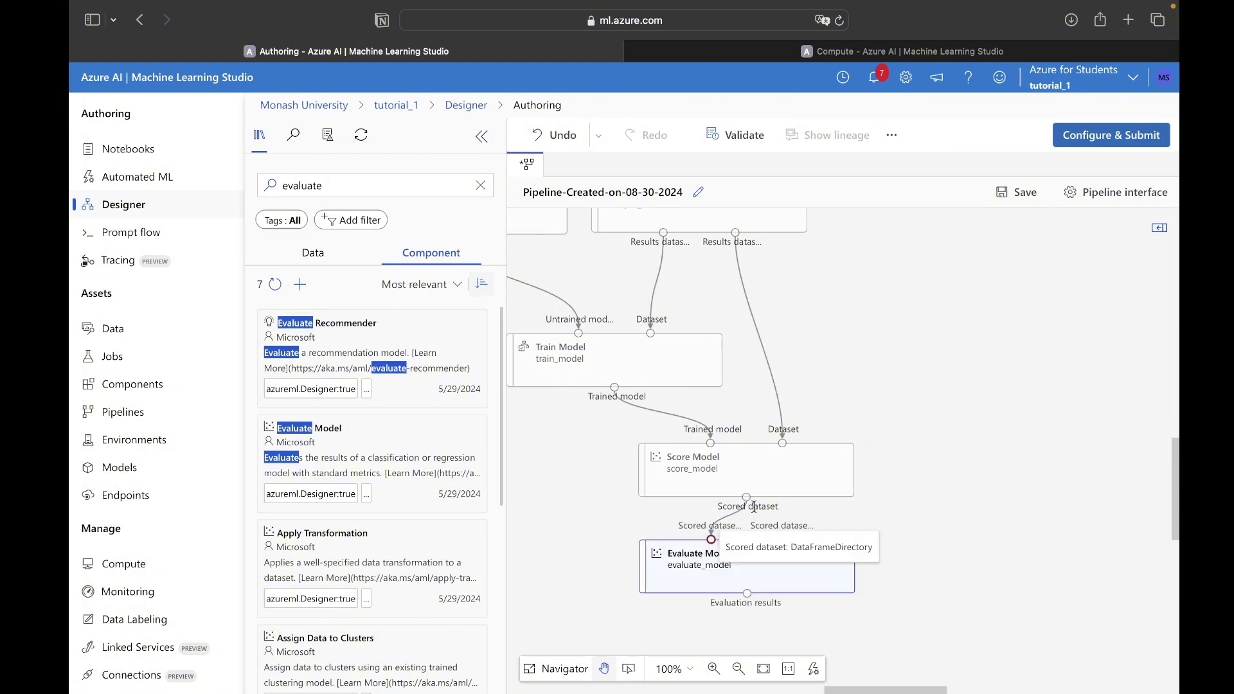
Reopen the pipeline job setup, refresh the available compute and select the running compute instance as default compute
left_click(1086, 136)
left_click(856, 359)
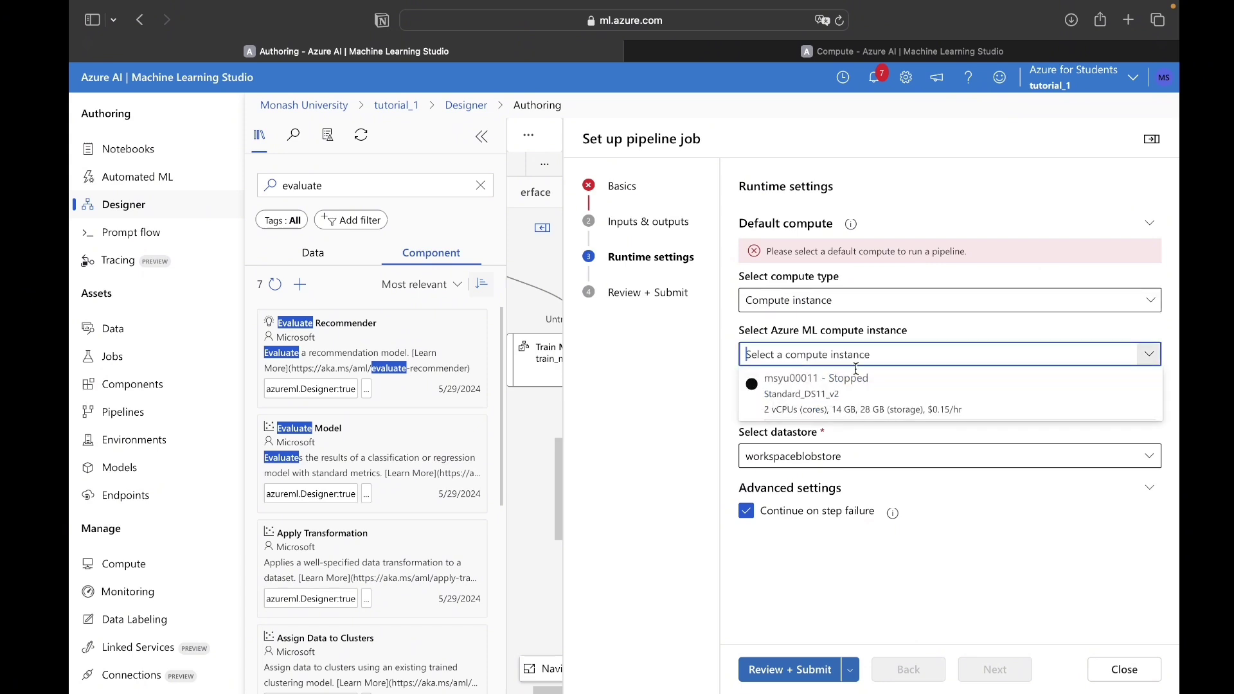
left_click(827, 625)
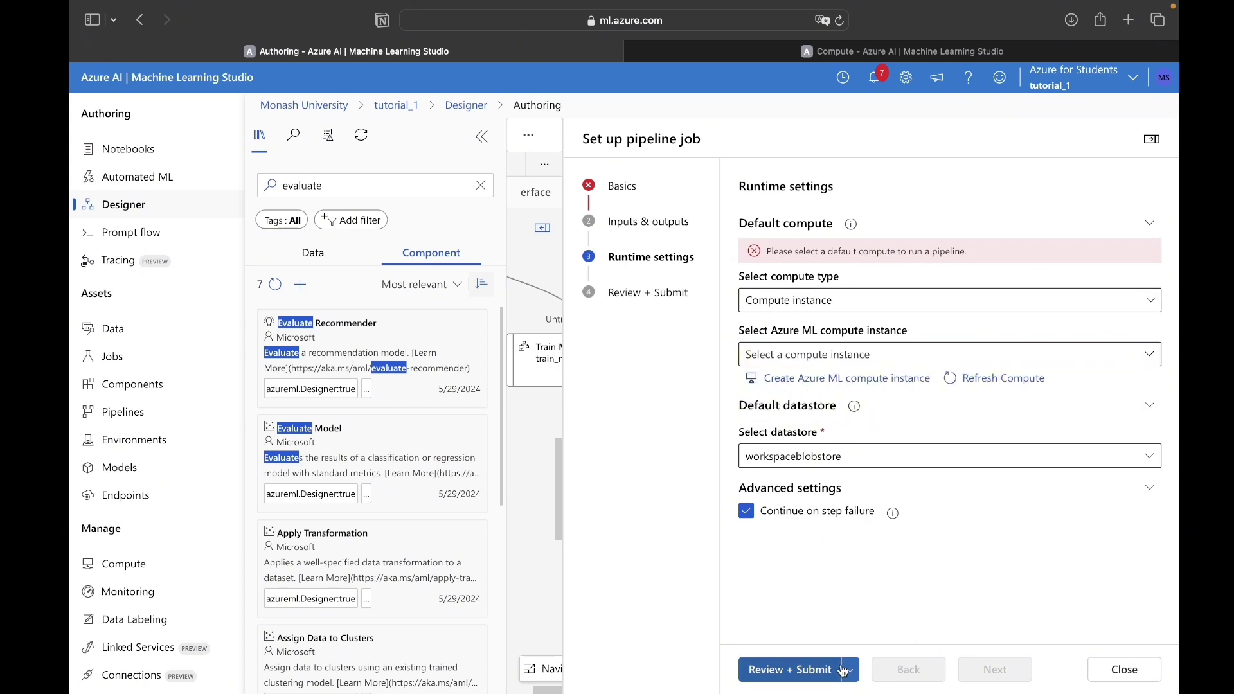
left_click(970, 391)
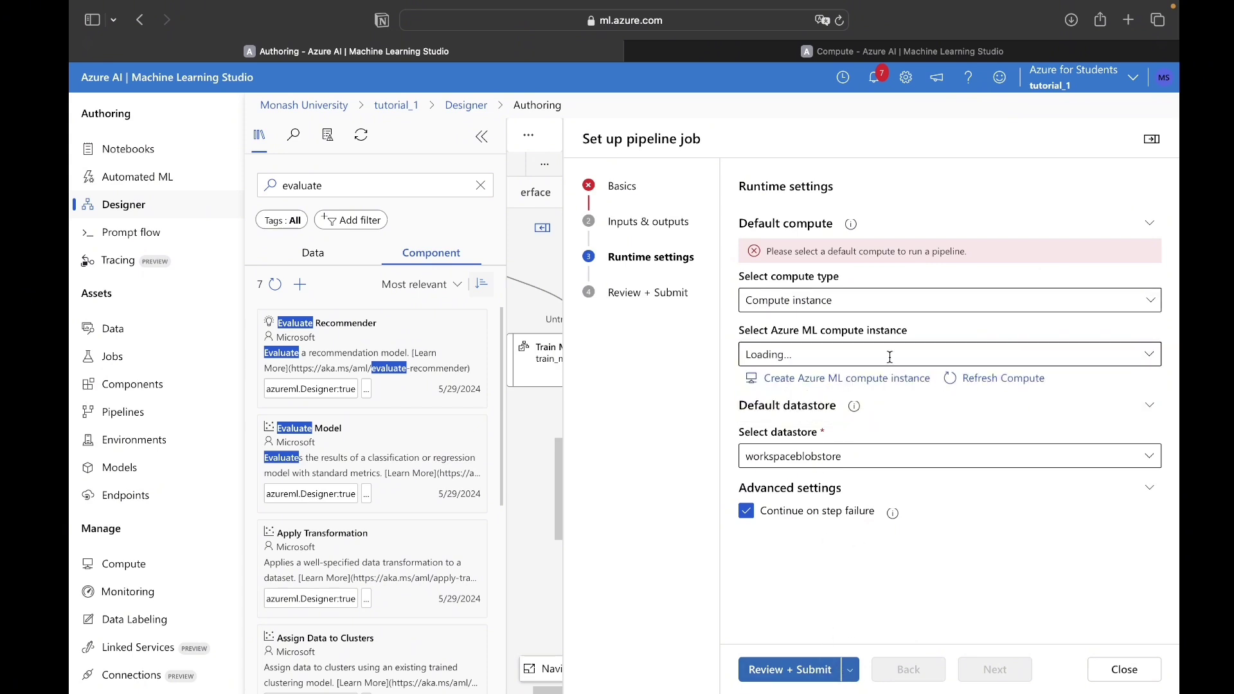
left_click(890, 355)
left_click(869, 392)
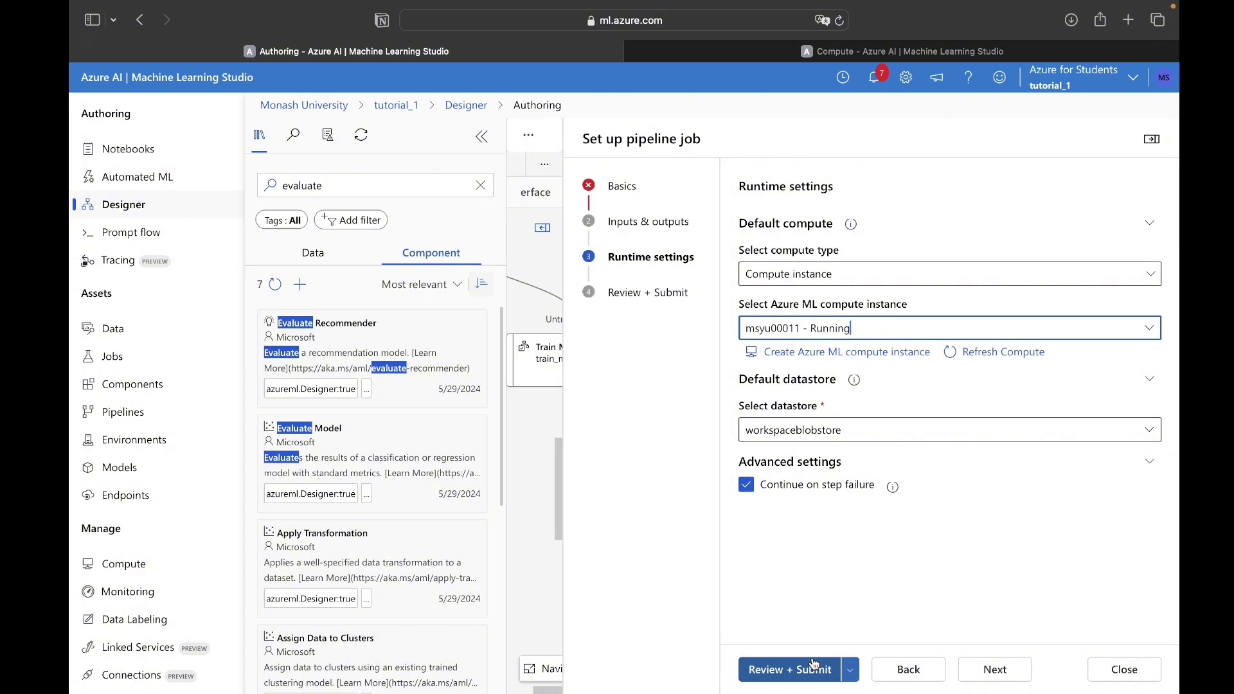
In the job's Basics, choose to create a new experiment and name it ml_designer_tutorial_1
left_click(623, 190)
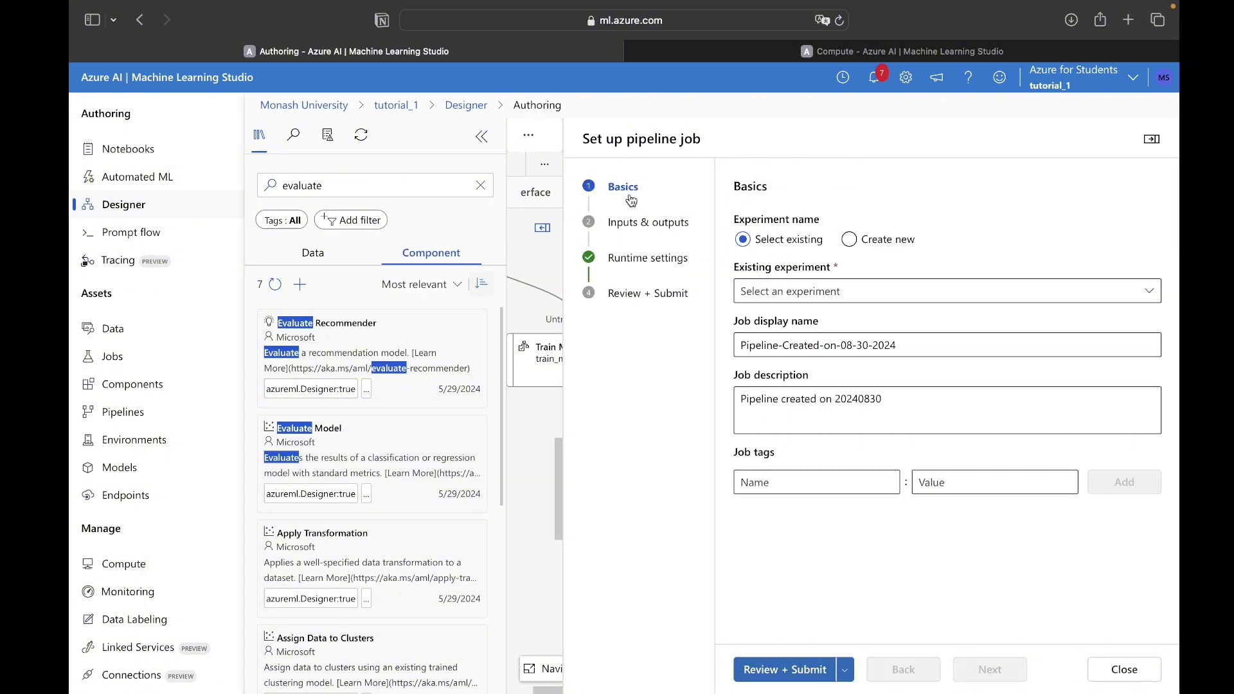
left_click(828, 286)
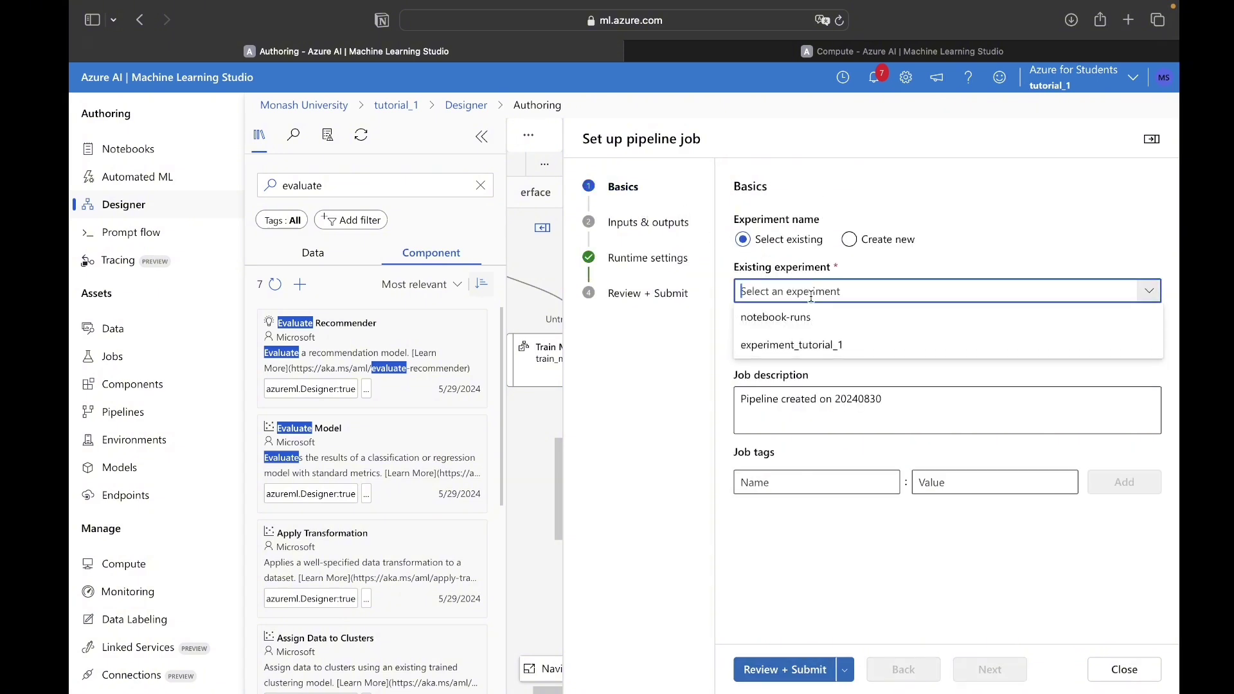
left_click(886, 243)
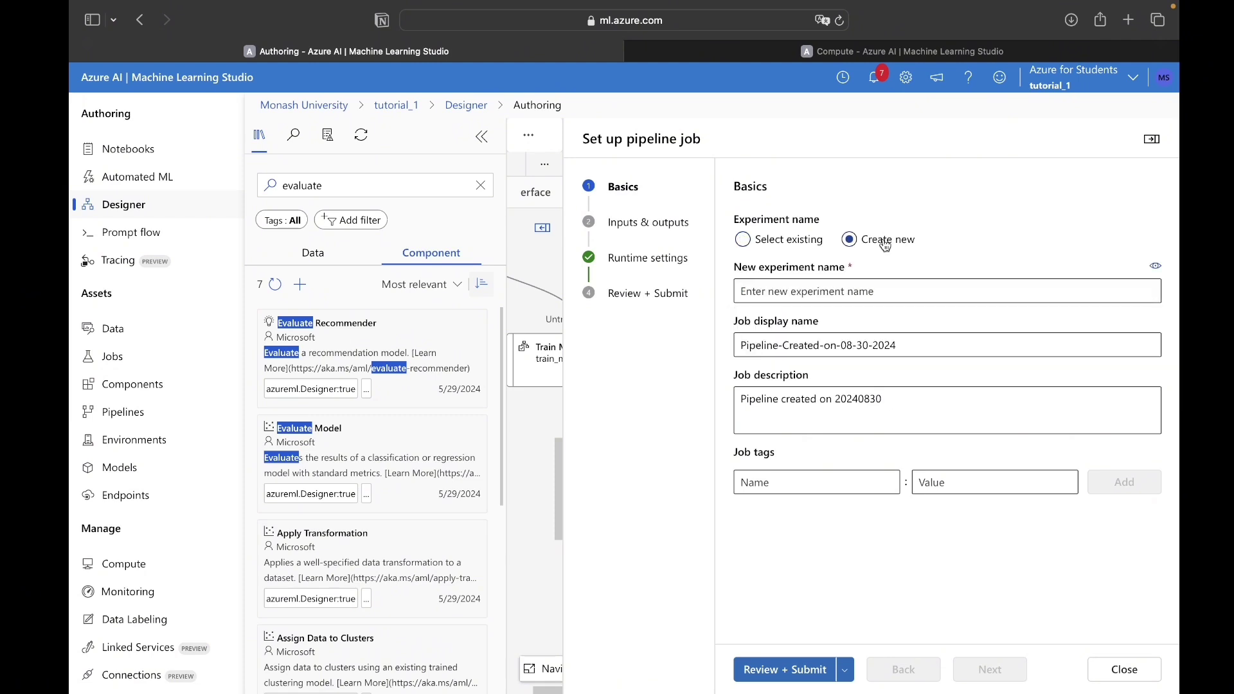
left_click(830, 292)
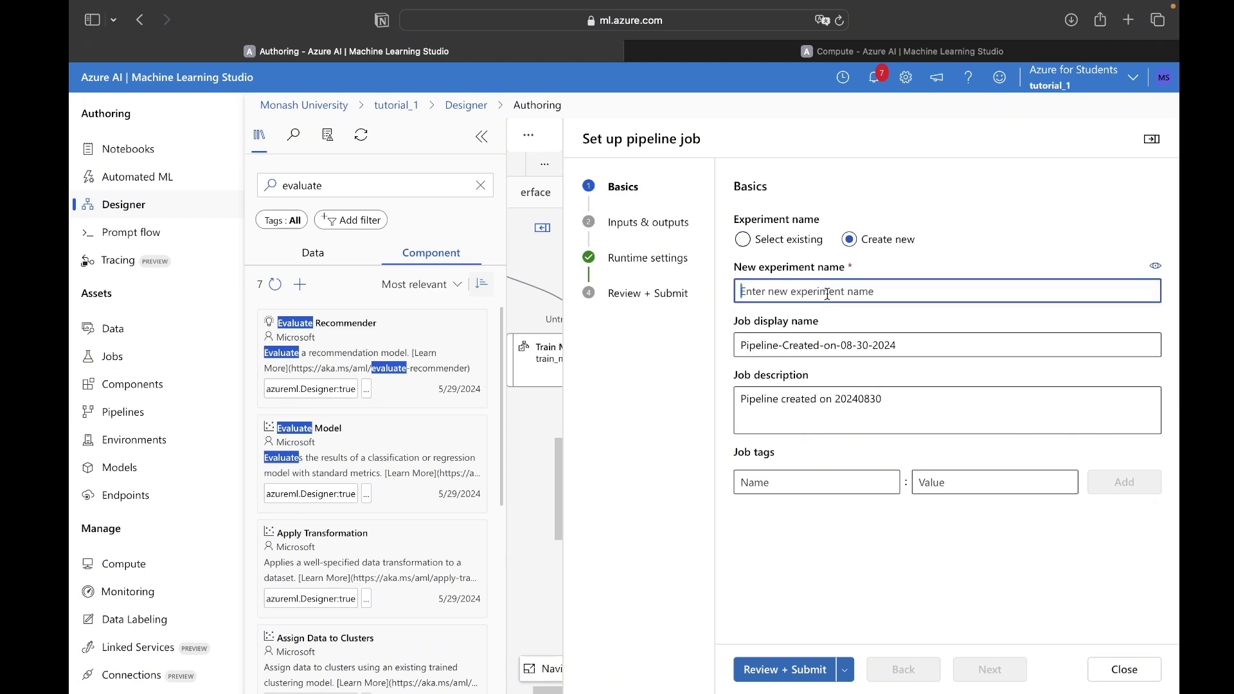
type("designer_tutorial")
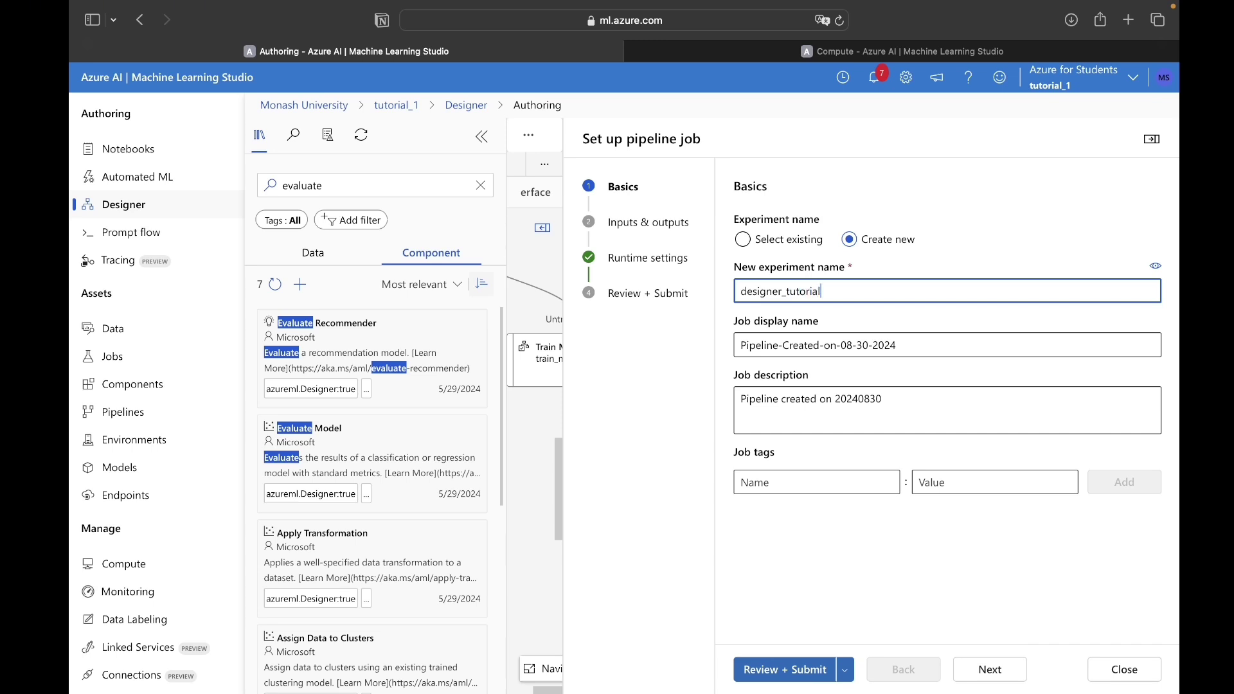
type("ml_")
left_click(850, 373)
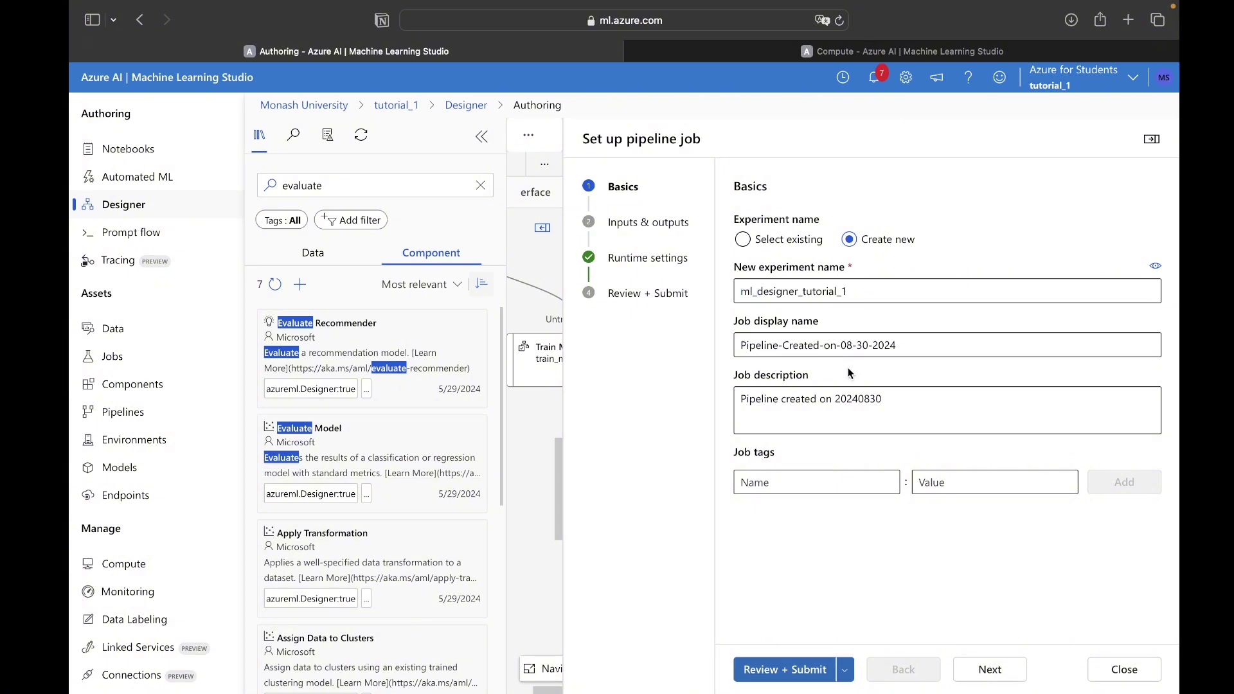
Set the job display name to ml_designer_tutorial_1_job and the new experiment name to ml_designer_tutorial_1_experiment
double_click(850, 290)
key("ctrl+c")
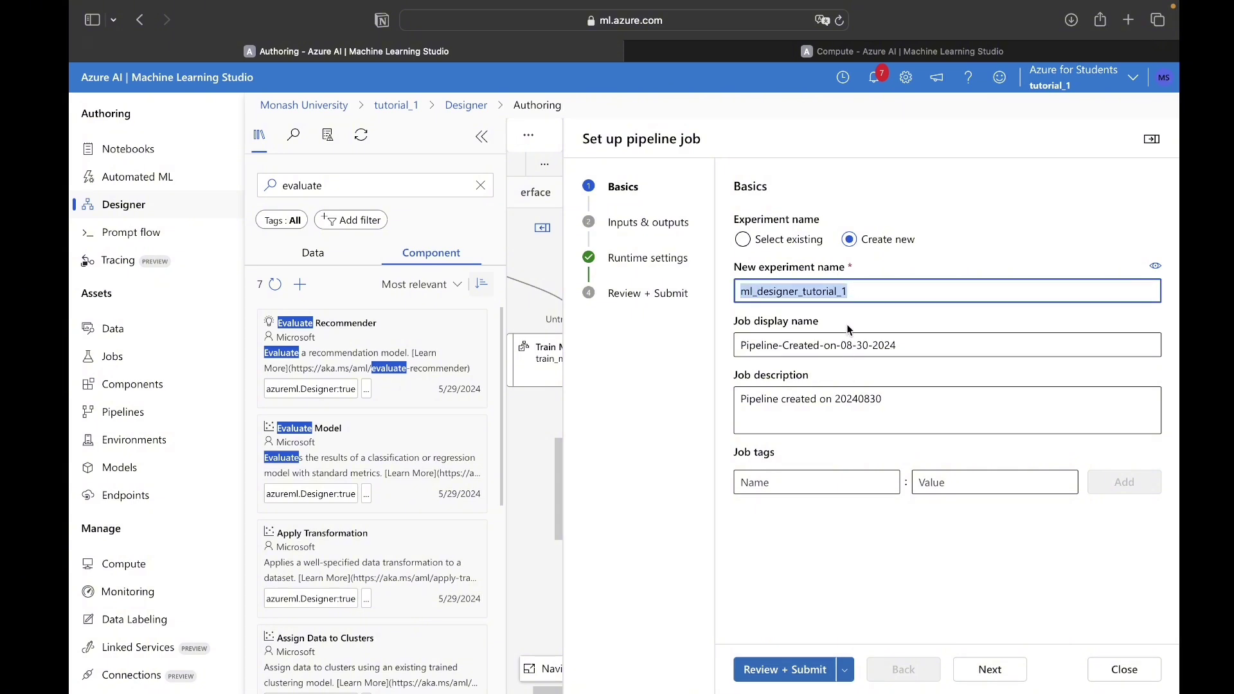
left_click(850, 345)
key("ctrl+a")
key("ctrl+v")
left_click(847, 399)
left_click(861, 375)
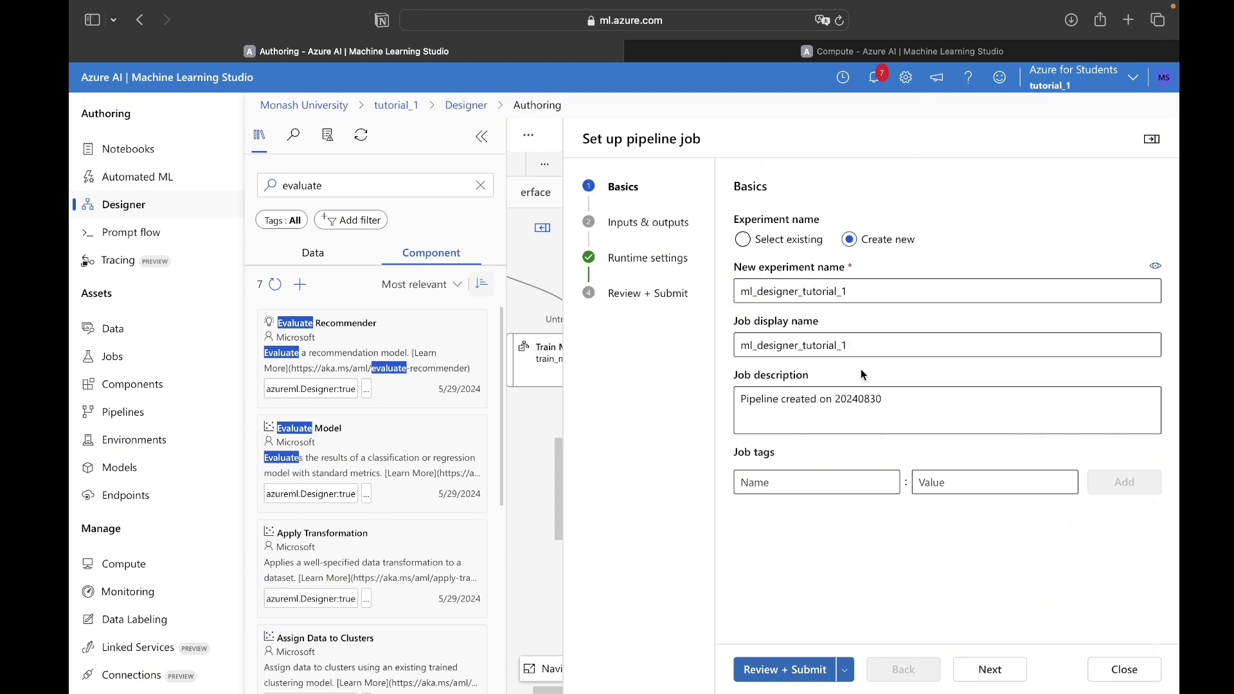
left_click(849, 343)
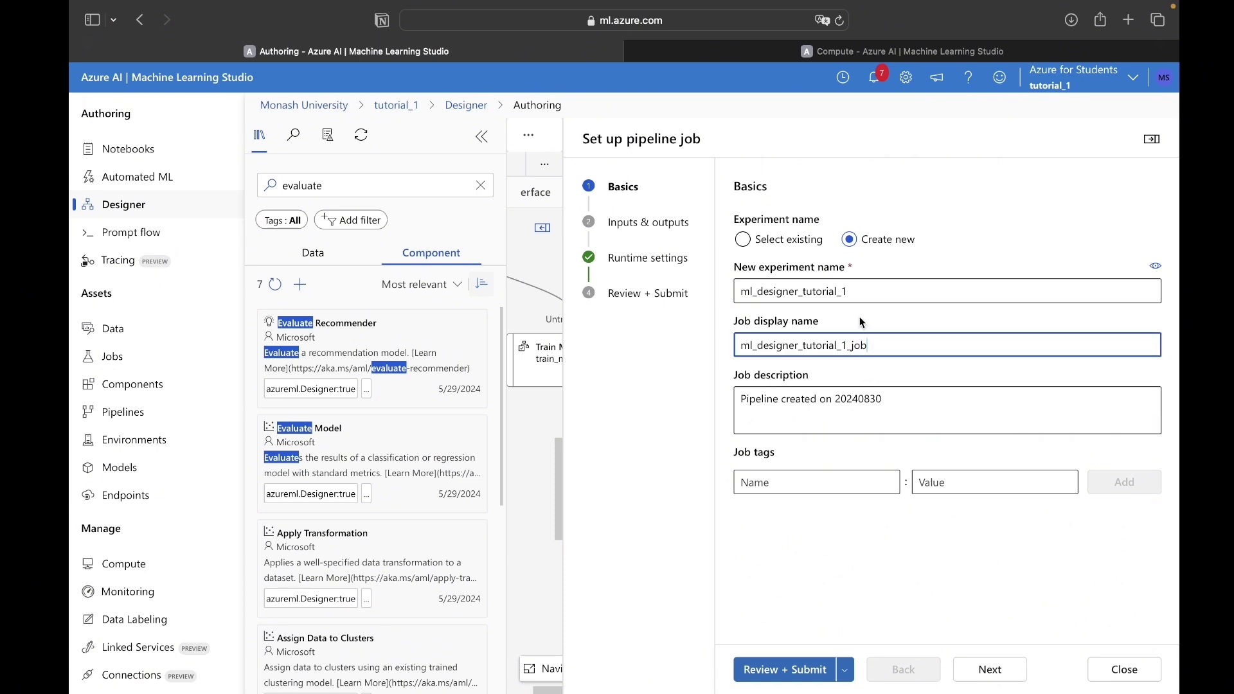
left_click(857, 290)
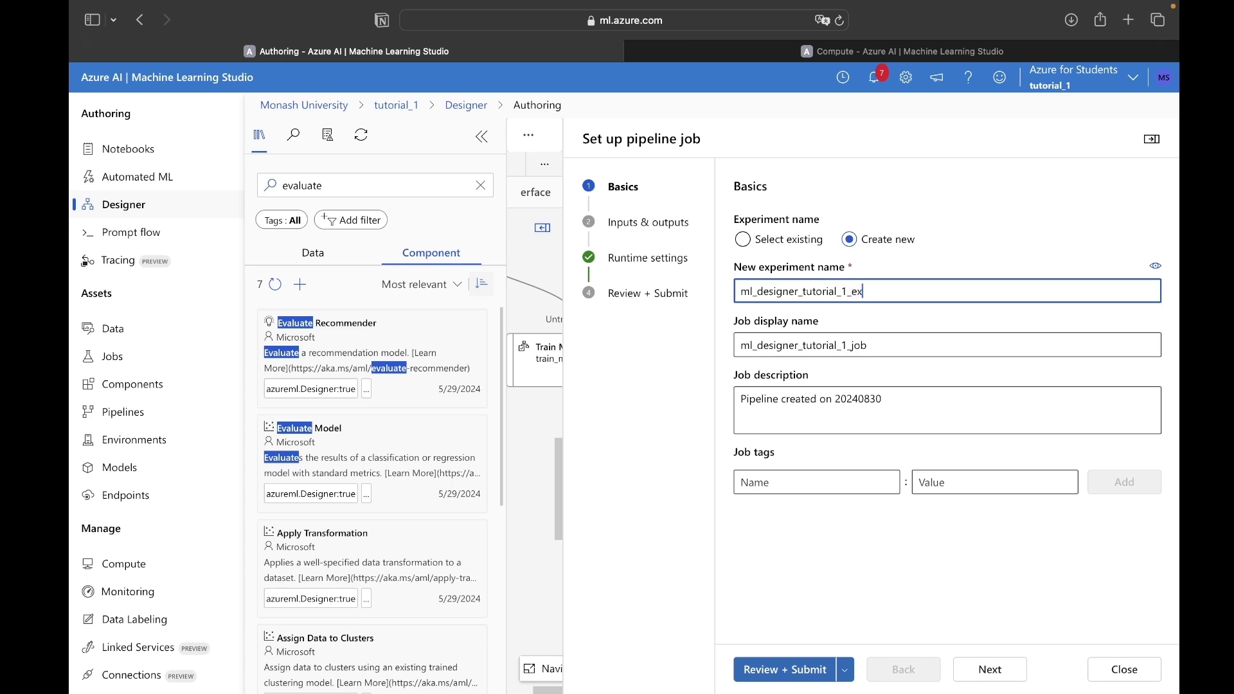
left_click(858, 319)
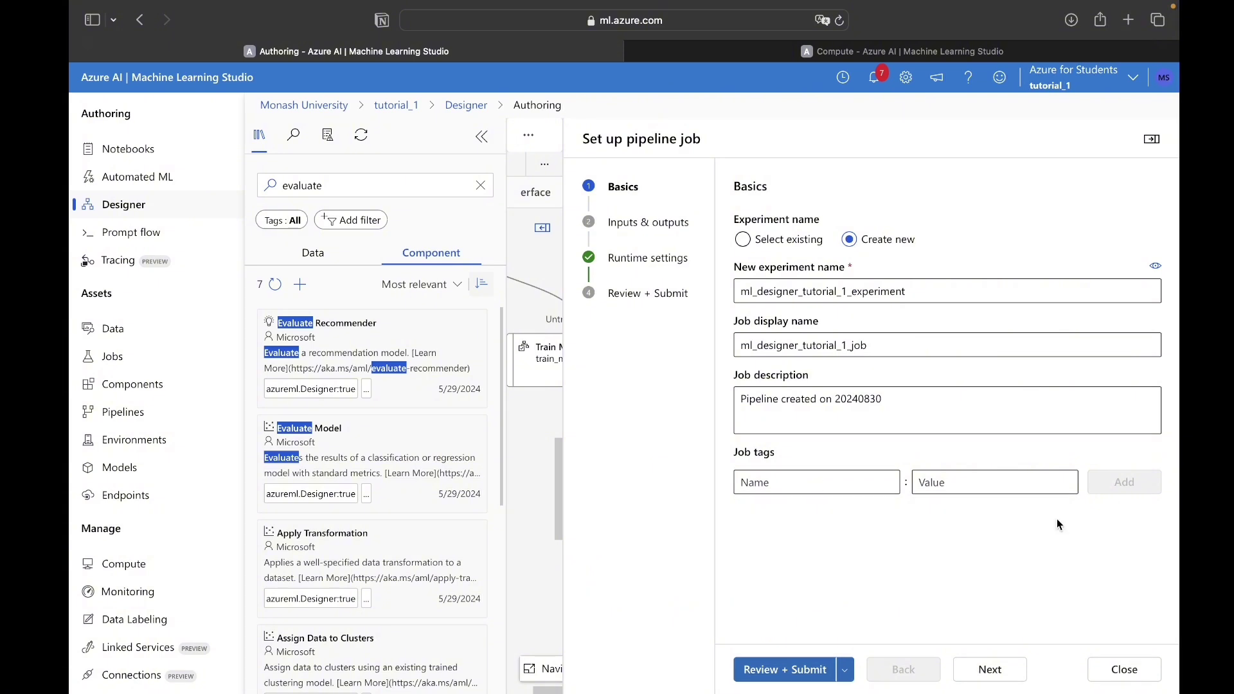
Check the job's inputs and outputs, expanding the Inputs section, and recheck its runtime settings
left_click(664, 225)
left_click(861, 235)
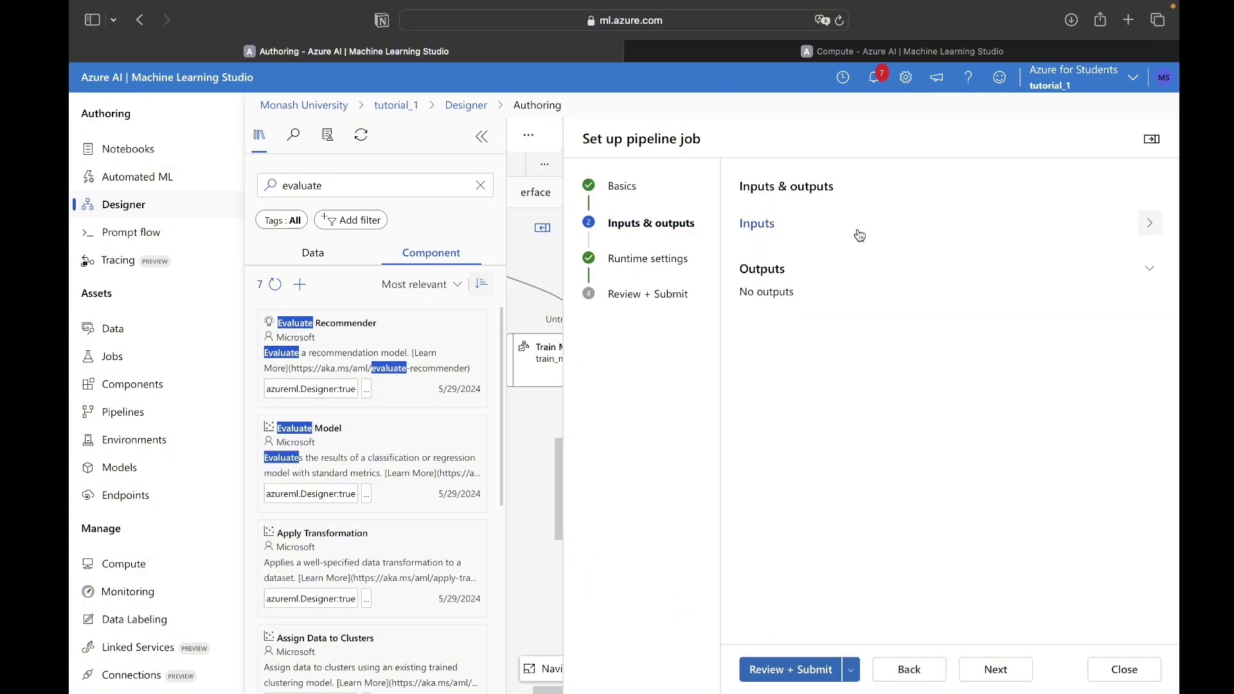
left_click(860, 235)
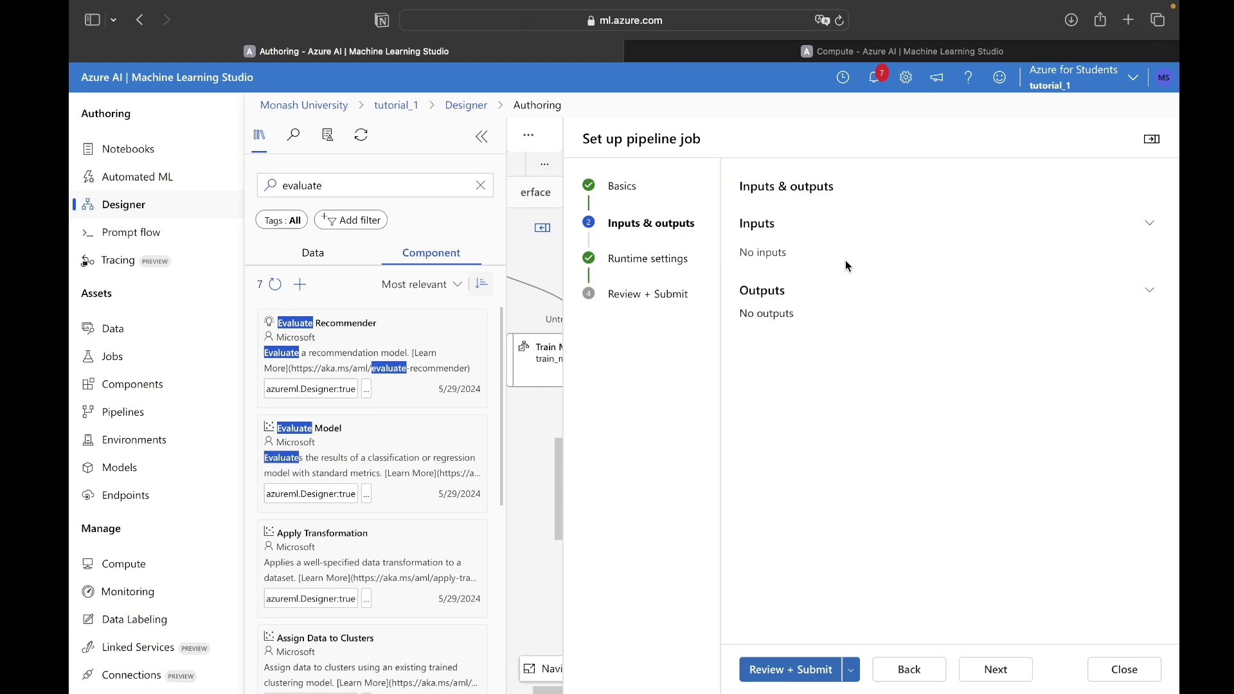
left_click(656, 258)
left_click(662, 230)
left_click(656, 297)
left_click(644, 260)
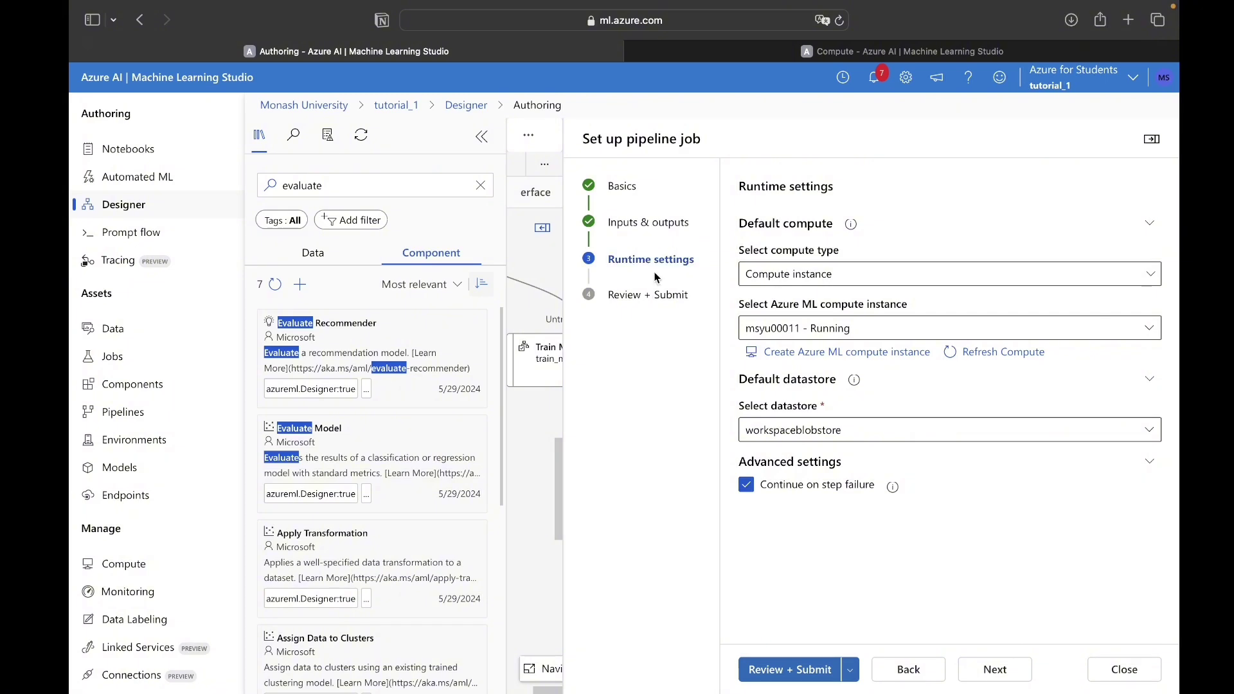
Review the pipeline job's summary down to its runtime settings and submit the job
left_click(651, 294)
scroll(808, 363, "down", 3)
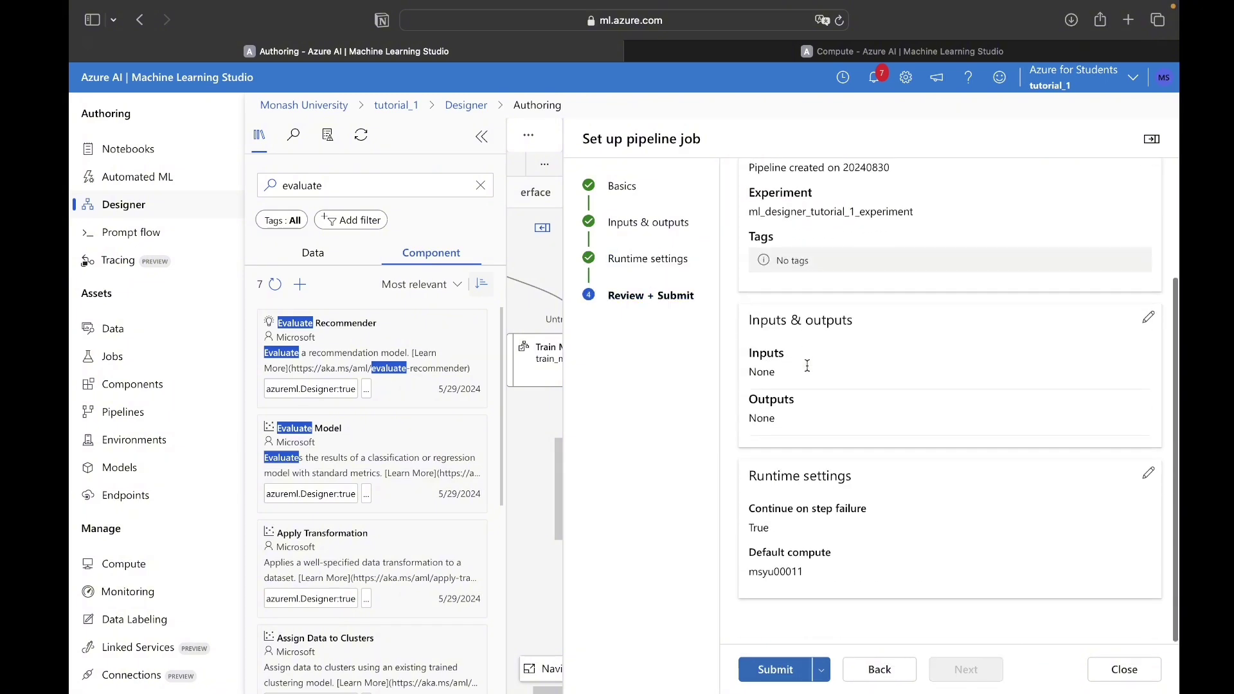
left_click(791, 667)
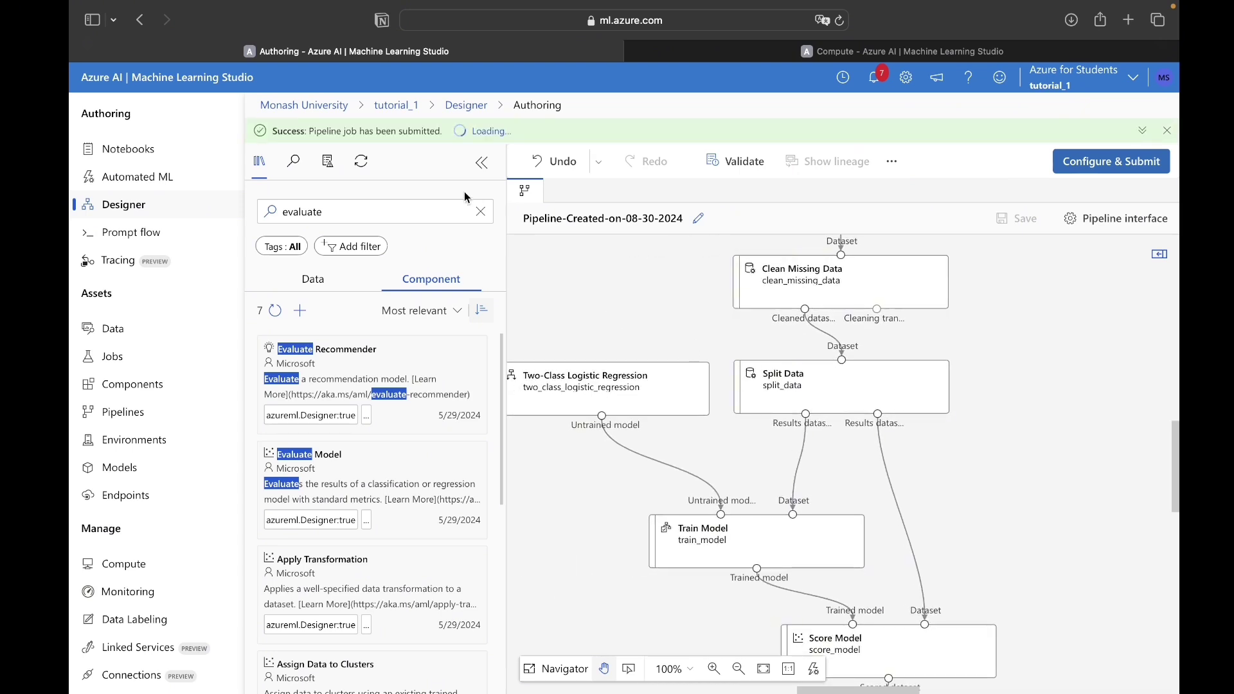
Clear the component search and dismiss the pipeline job submission notifications
left_click(486, 216)
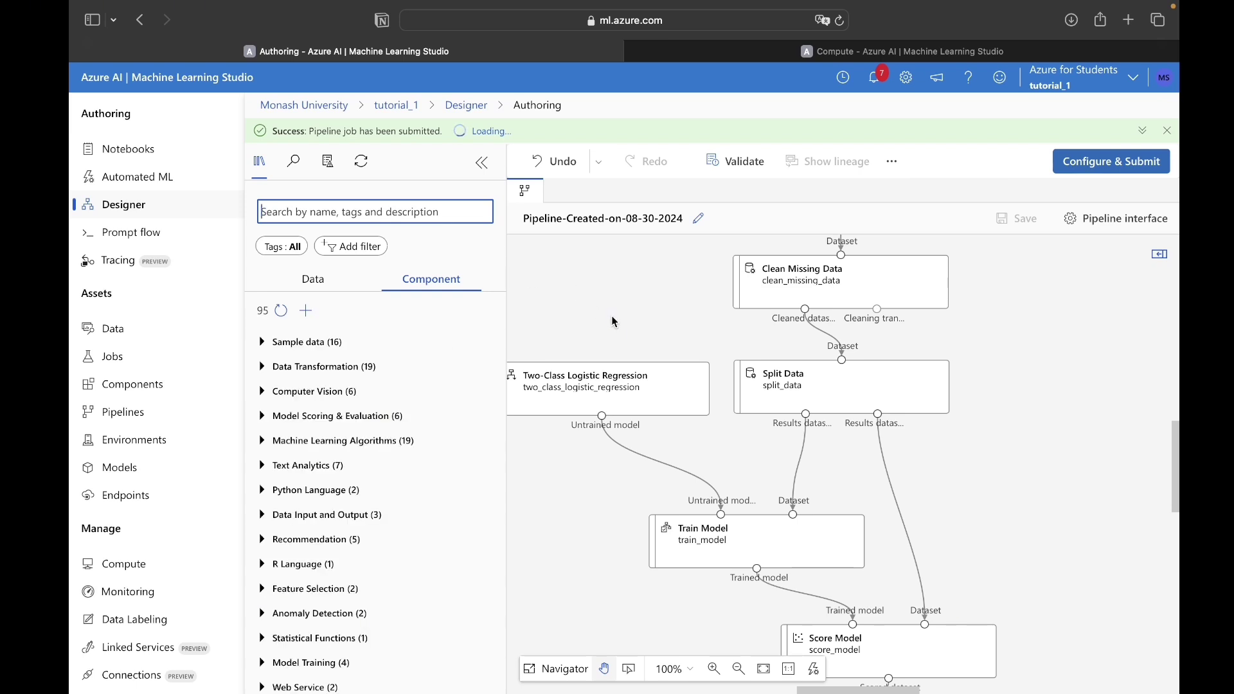
scroll(612, 318, "down", 3)
left_click(924, 471)
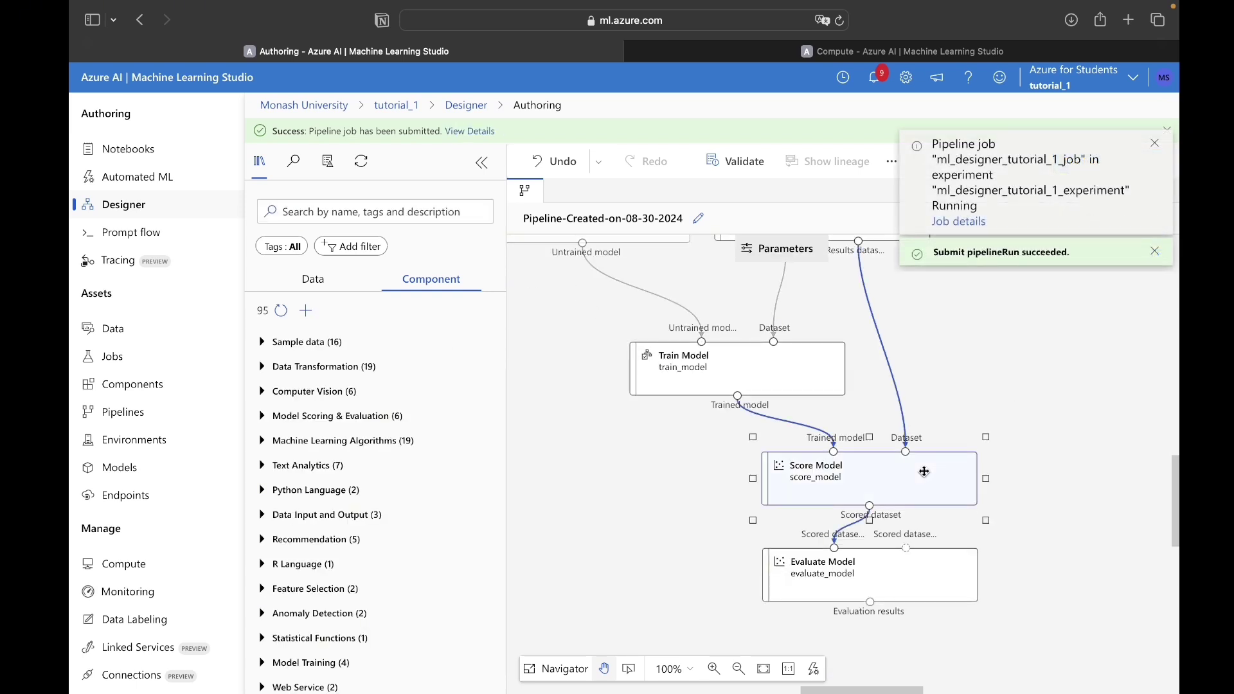
left_click(1155, 144)
left_click(1155, 145)
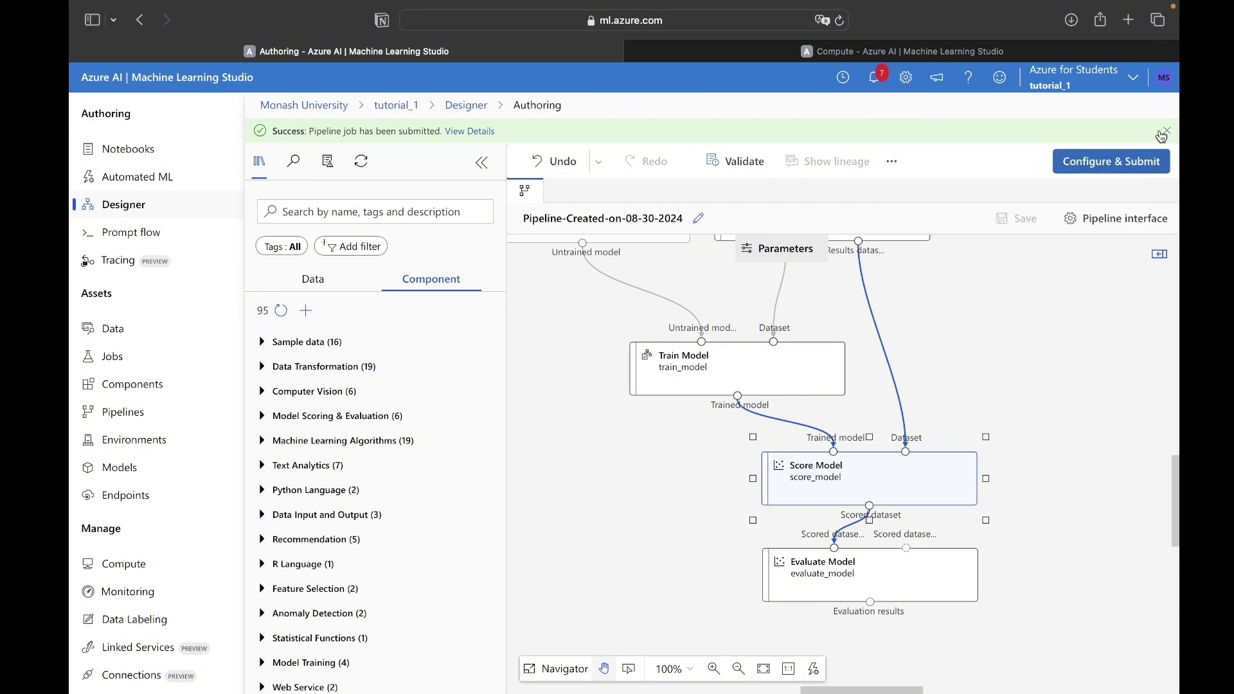
left_click(1165, 133)
Validate the pipeline graph and close the Score Model settings
left_click(842, 446)
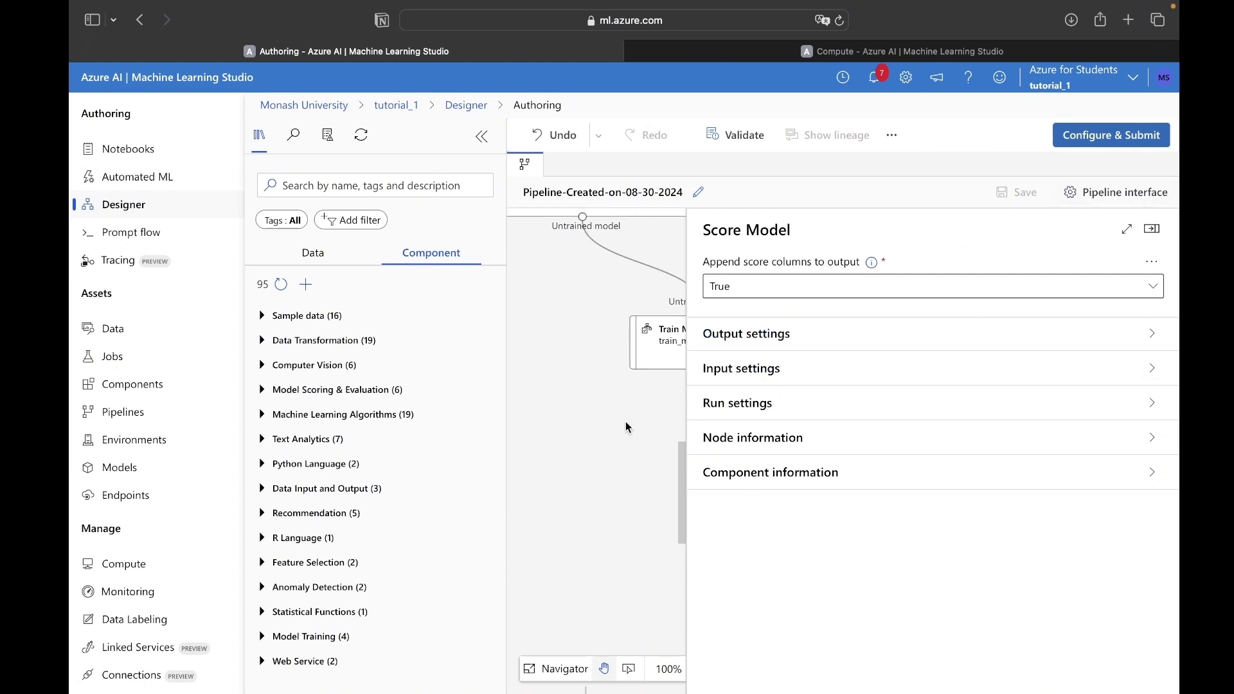
left_click(736, 145)
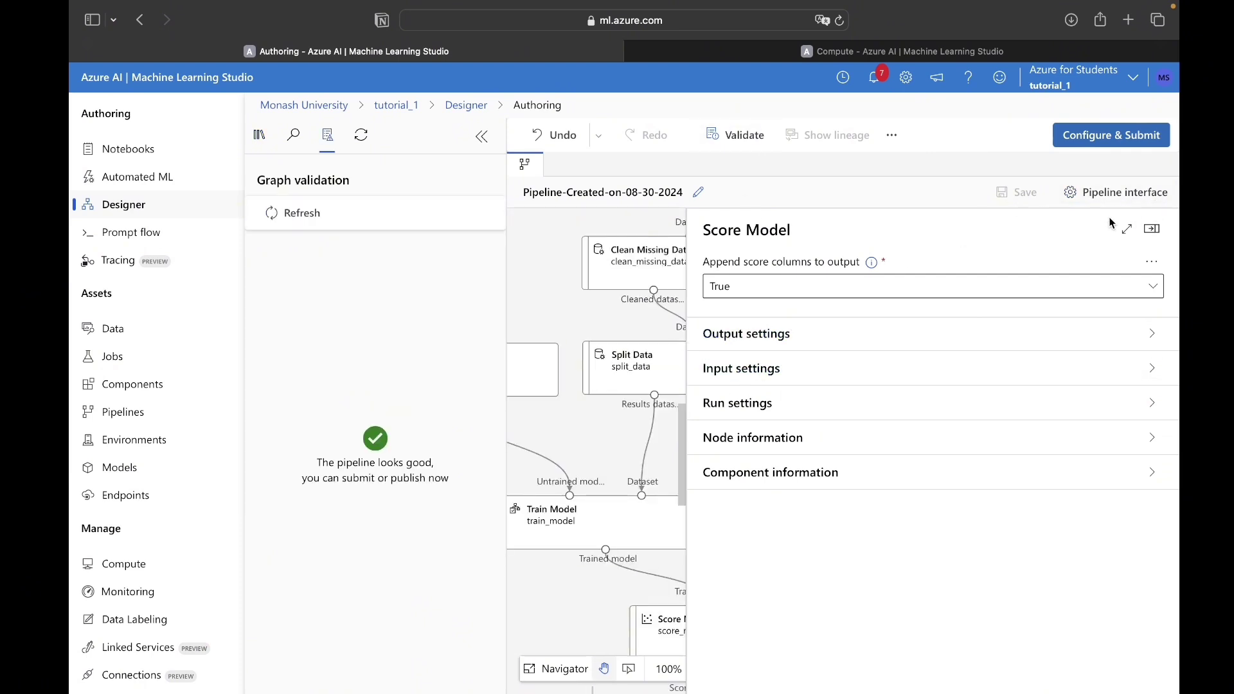
left_click(1150, 230)
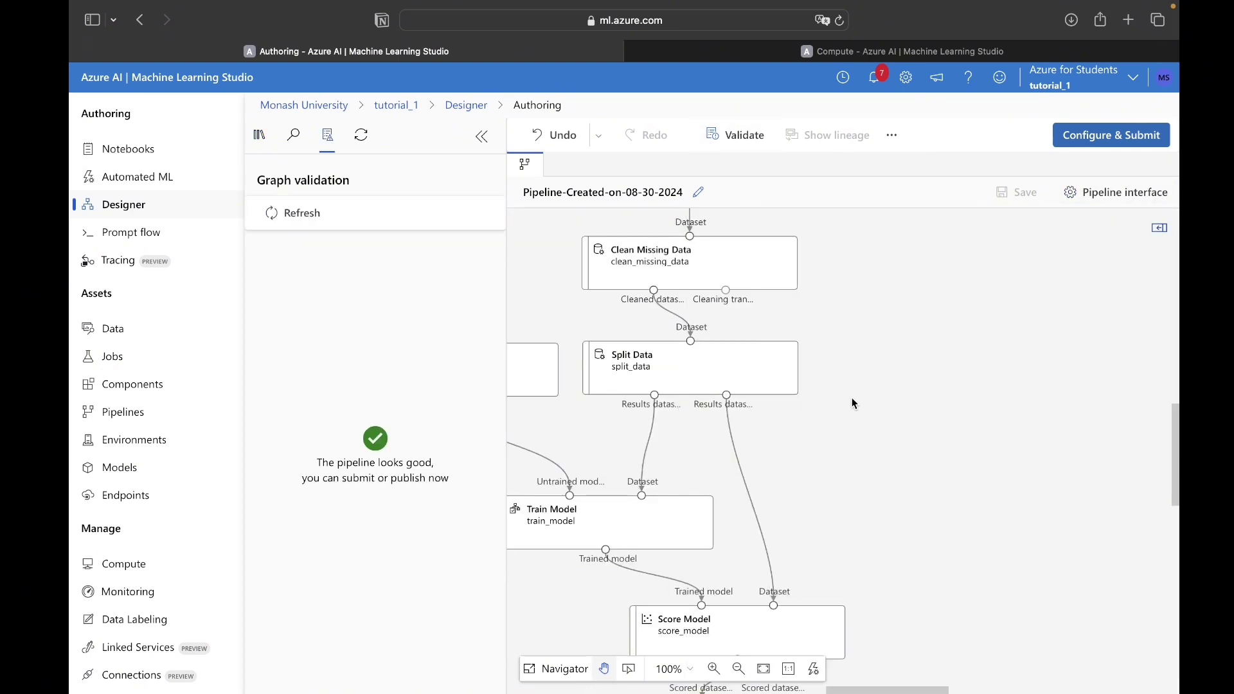
scroll(850, 397, "left", 2)
scroll(851, 397, "down", 1)
Open ml_designer_tutorial_1_job from the ml_designer_tutorial_1_experiment jobs and complete the introductory tips
left_click(120, 372)
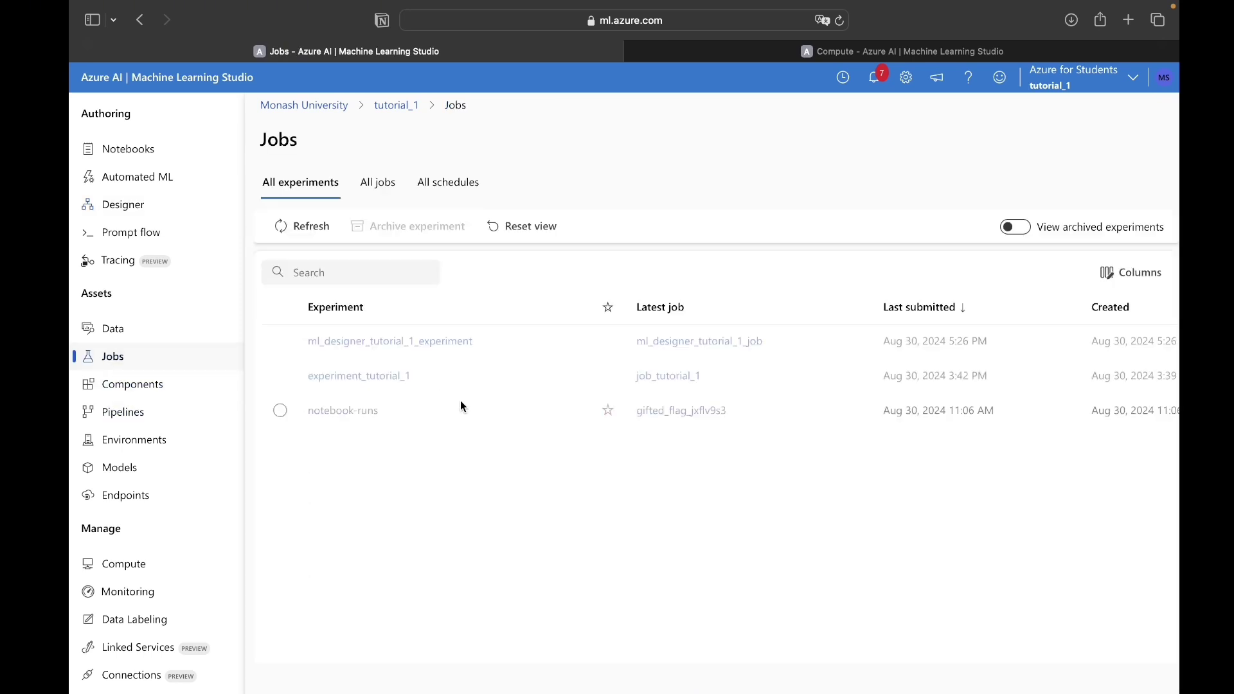
left_click(378, 347)
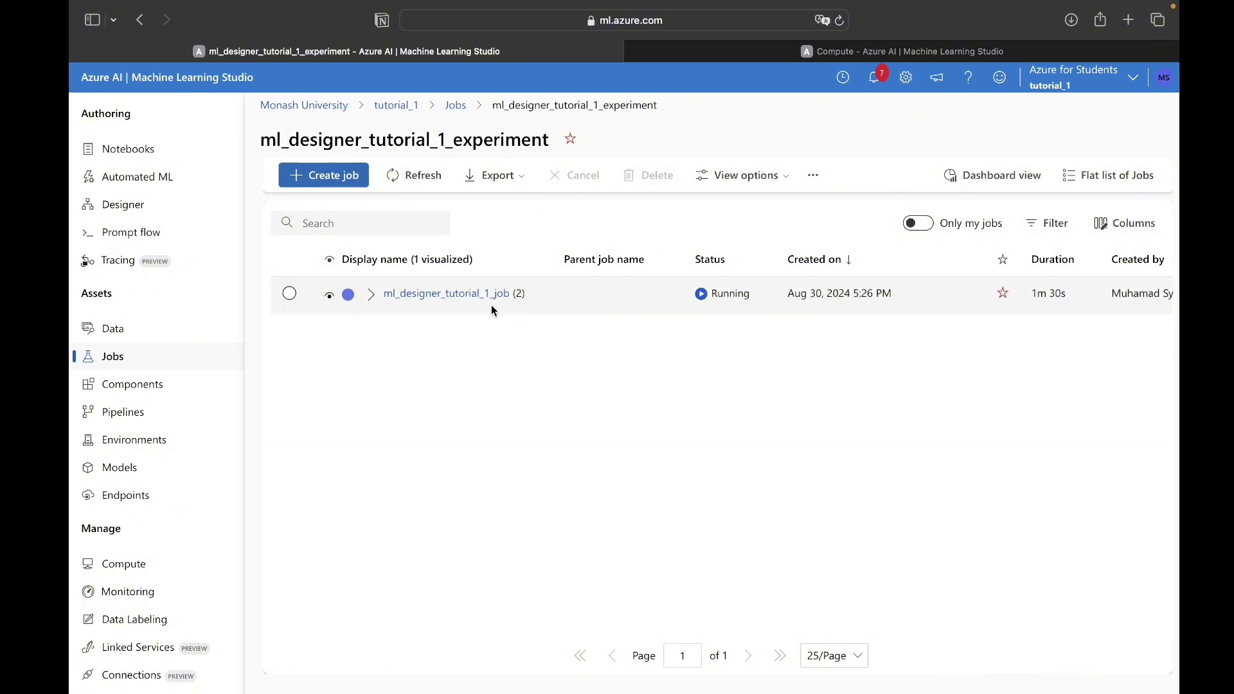
left_click(460, 294)
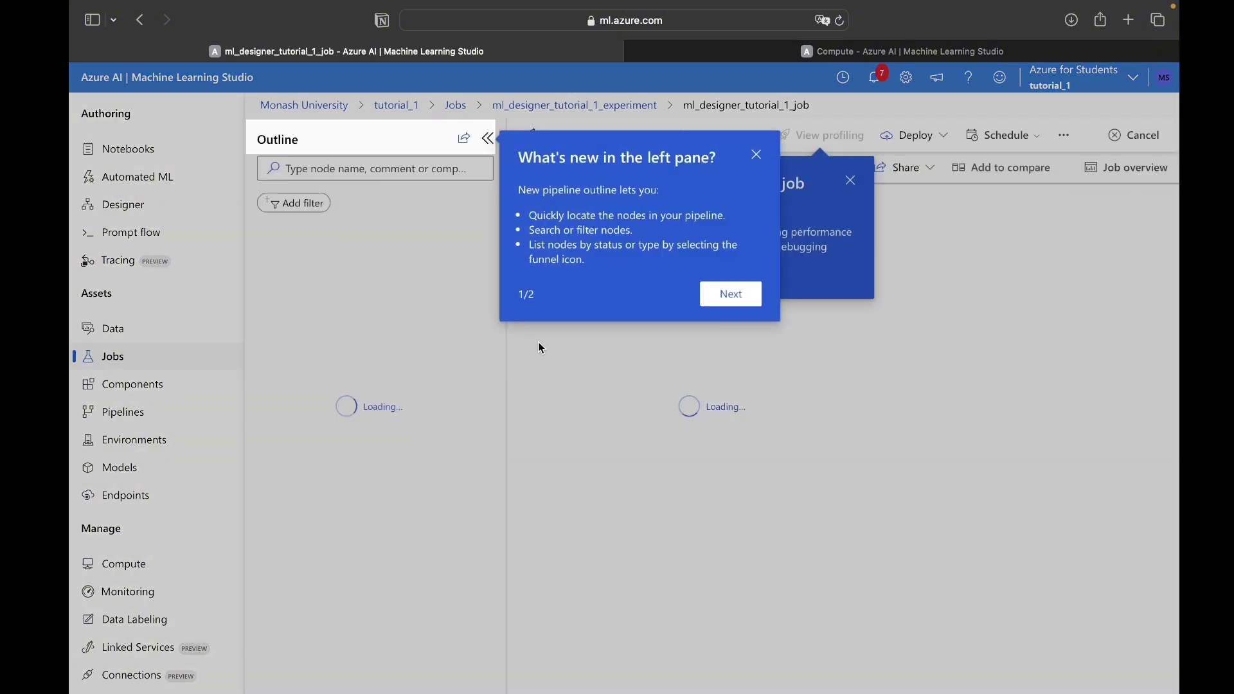
left_click(730, 297)
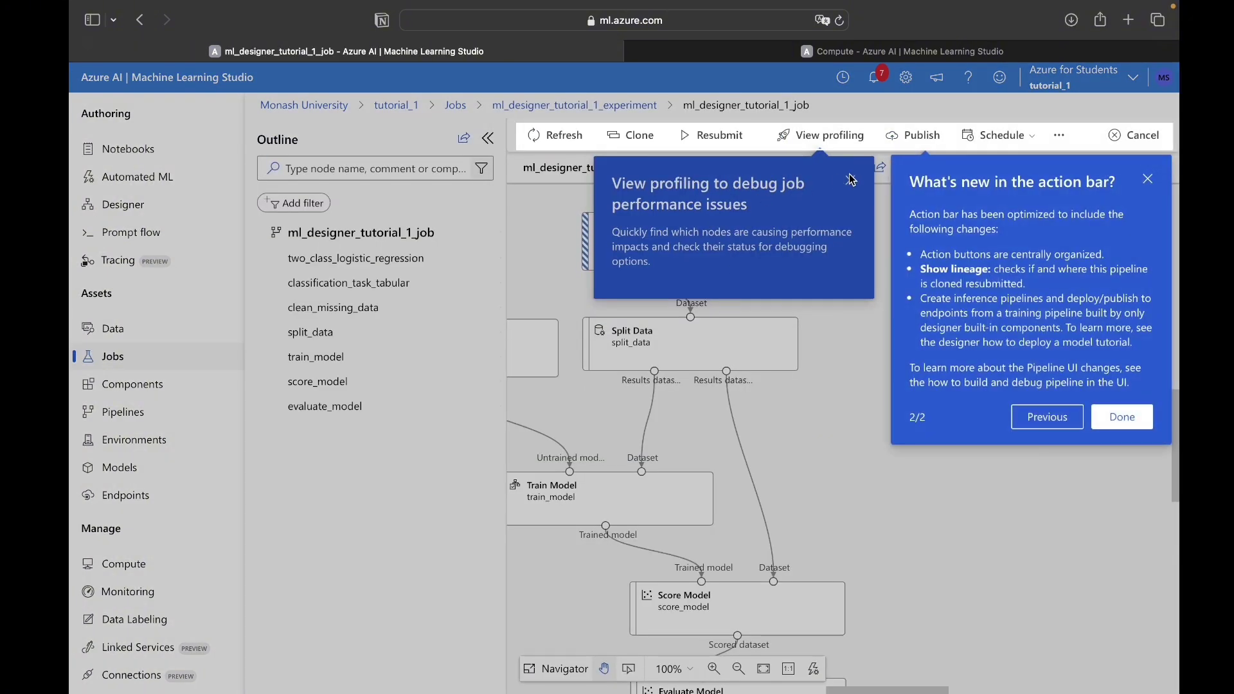
left_click(1123, 417)
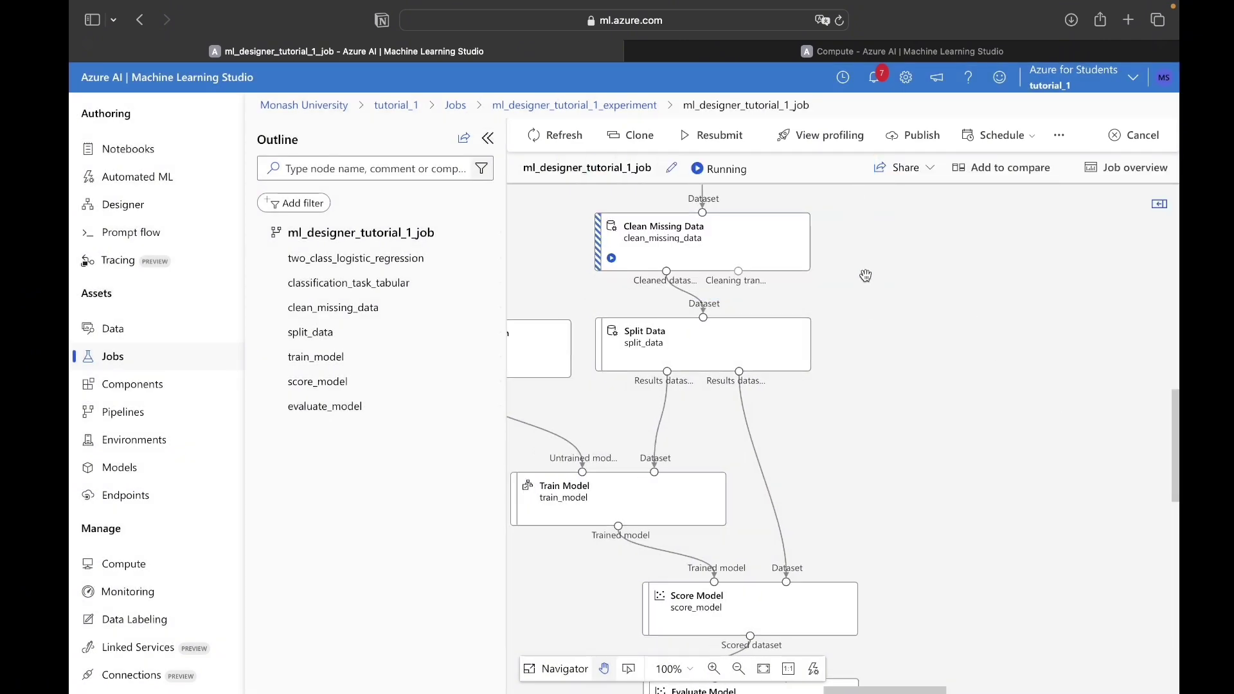
Check the node statuses in the job graph and preview the Score Model's scored dataset, including its Scored Labels and Scored Probabilities columns
scroll(866, 276, "up", 5)
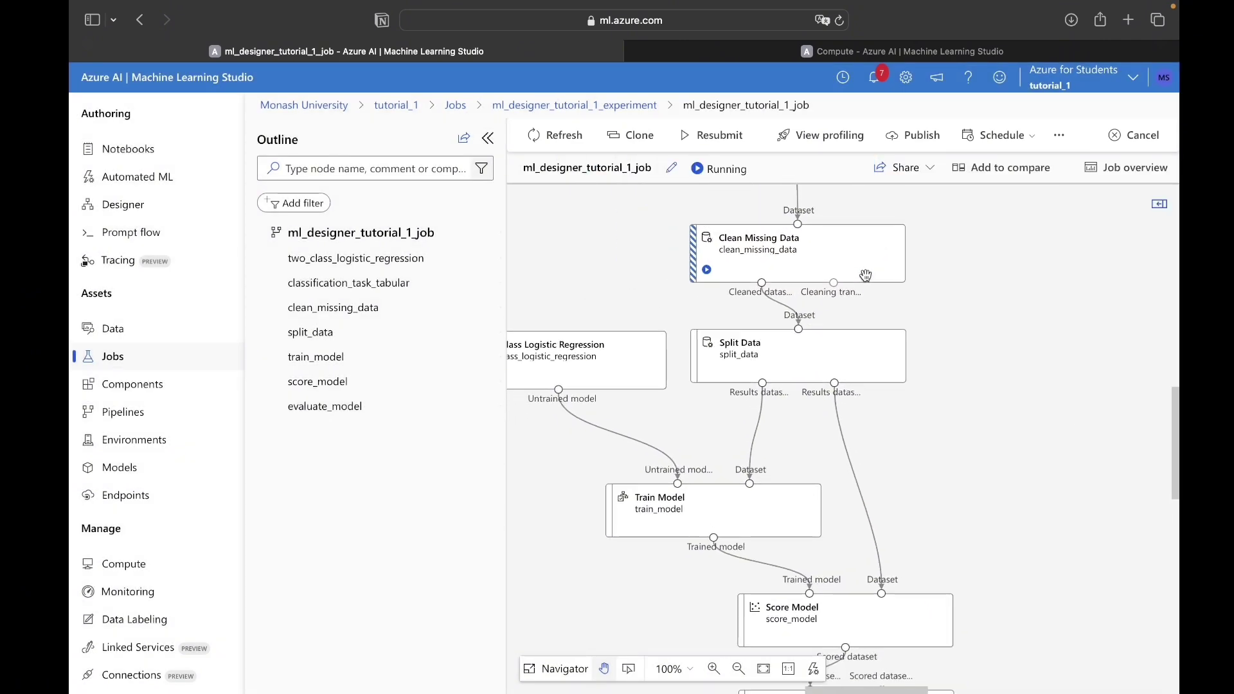
scroll(866, 275, "down", 3)
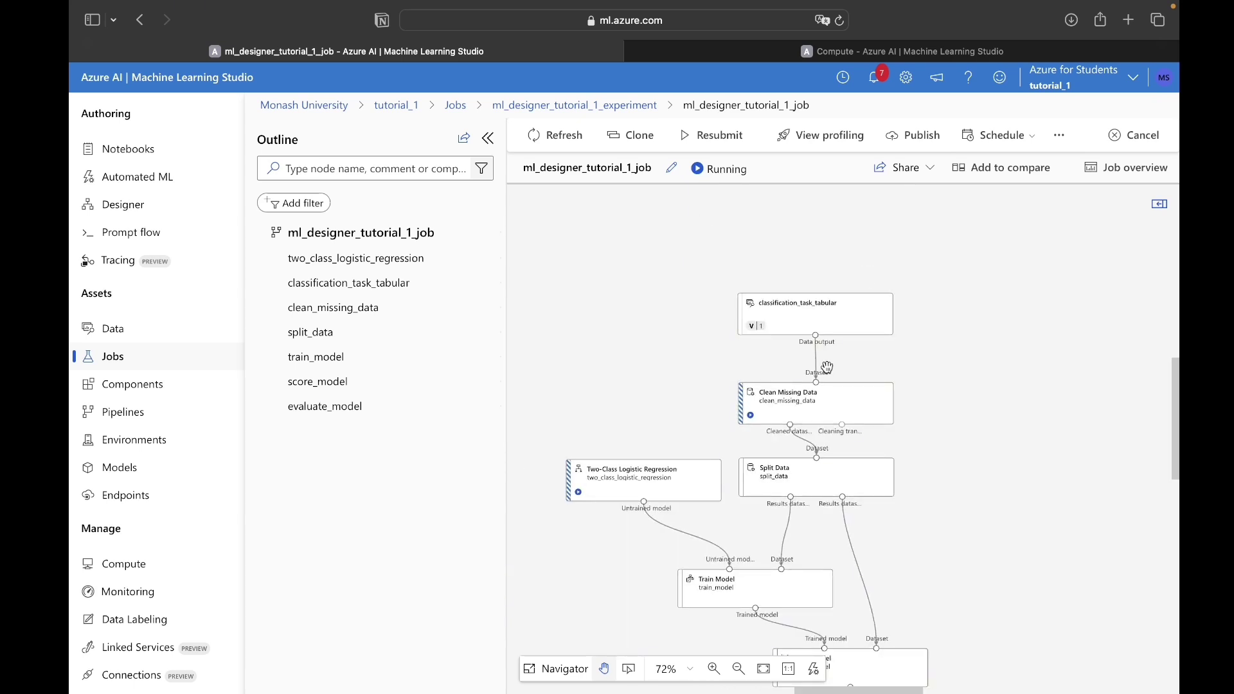
scroll(767, 377, "down", 1)
scroll(758, 481, "down", 2)
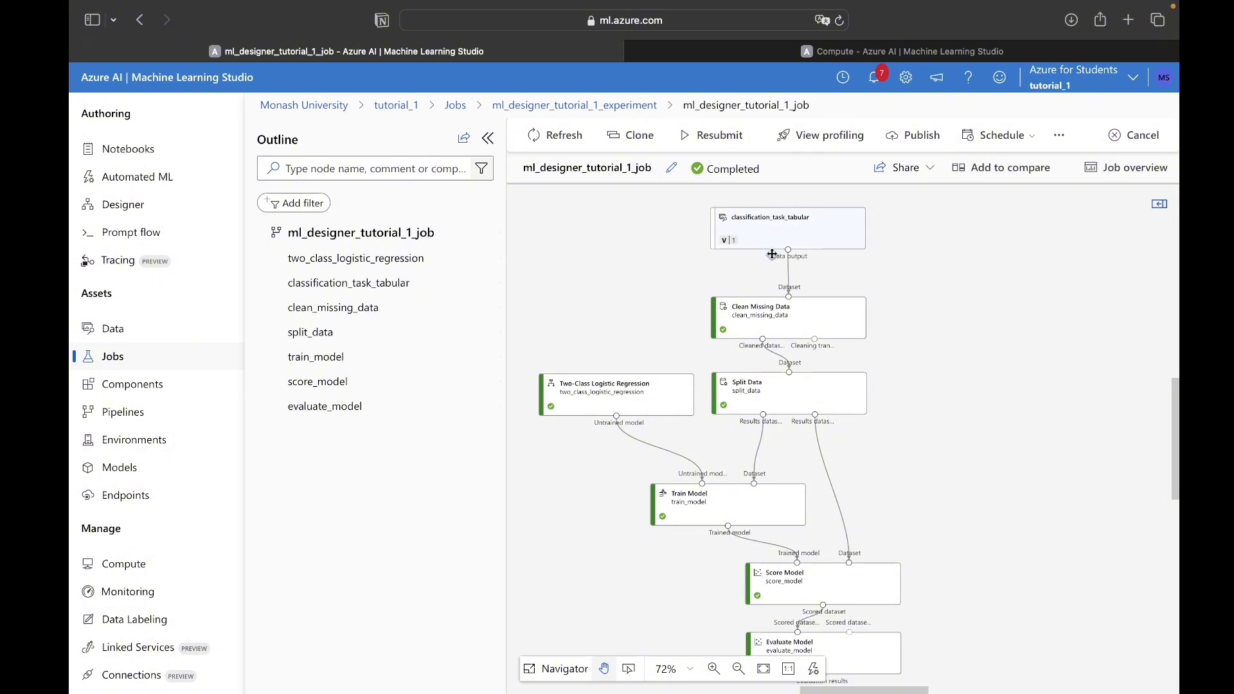
scroll(764, 534, "down", 2)
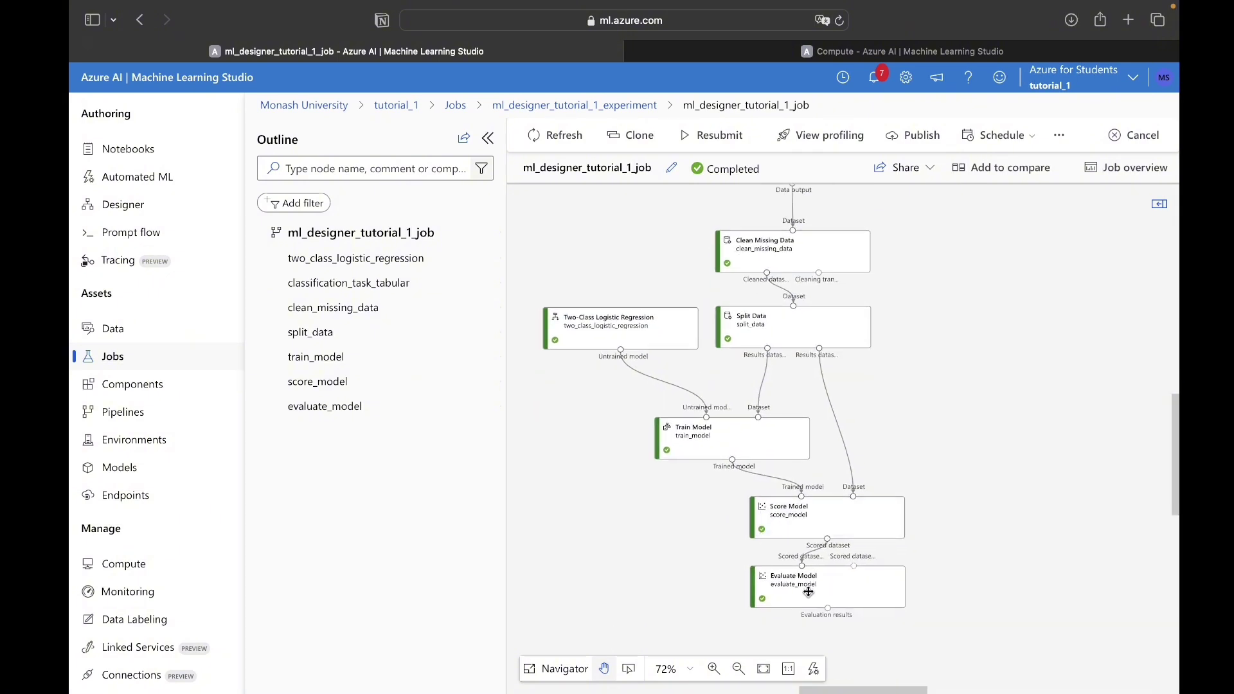
left_click(809, 516)
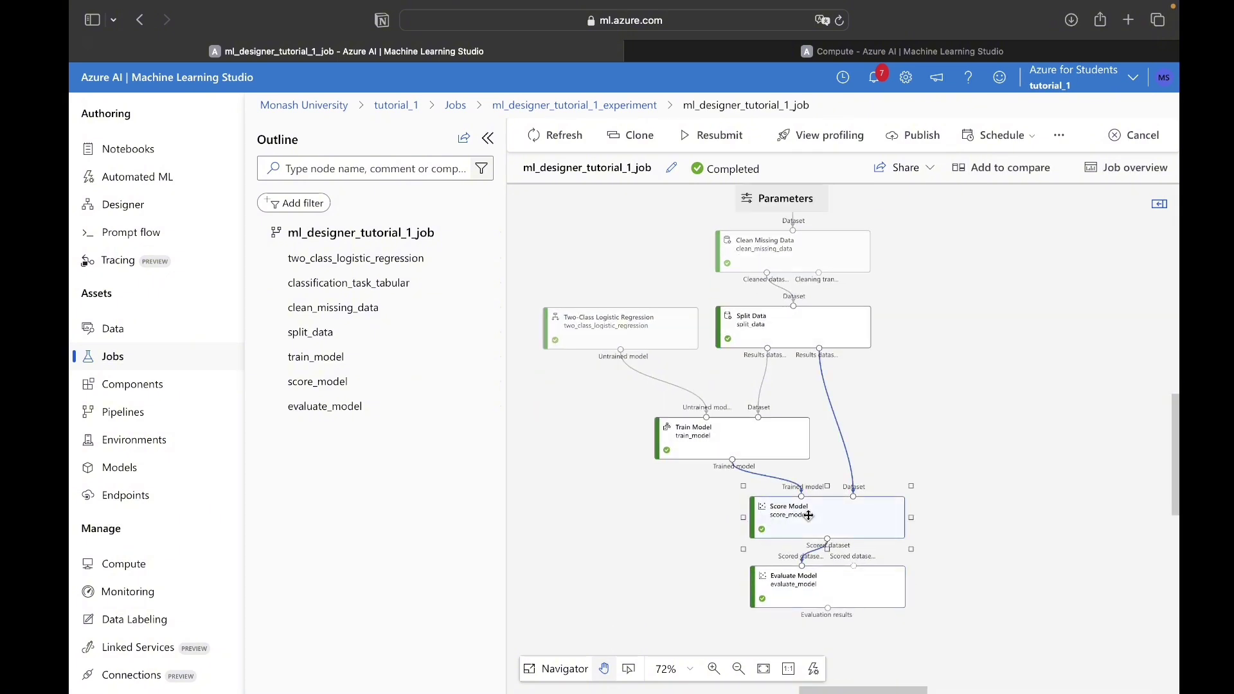
right_click(809, 515)
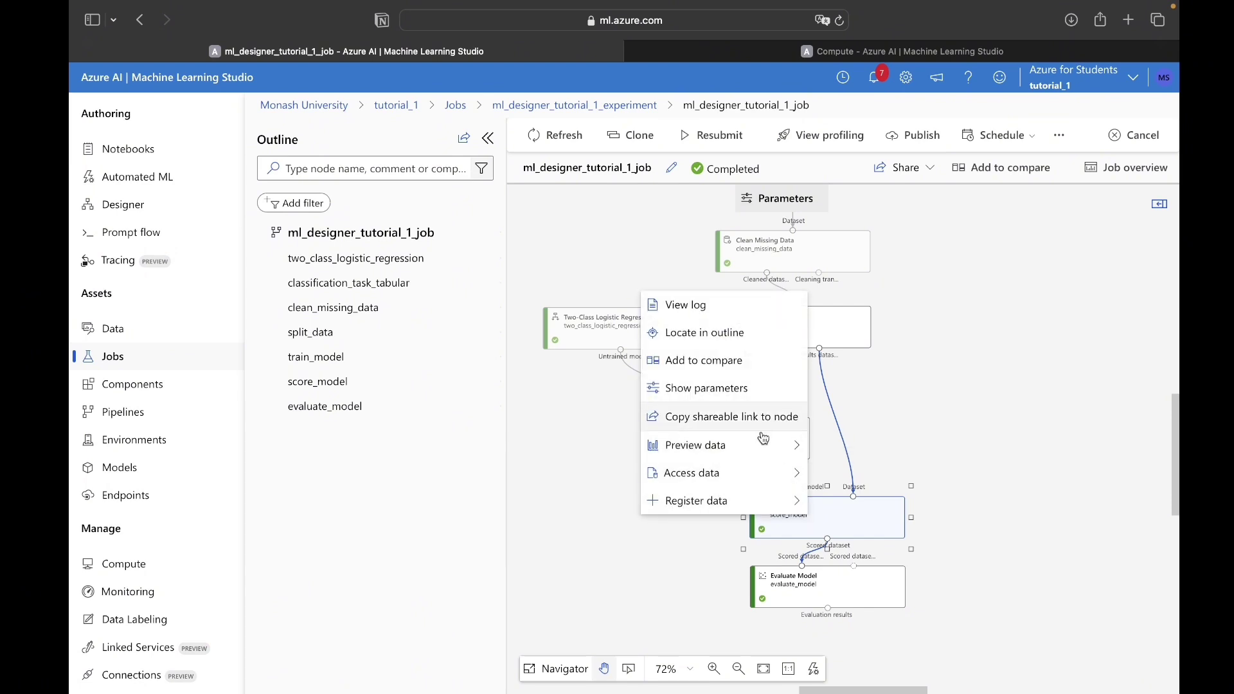
mouse_move(771, 444)
left_click(835, 445)
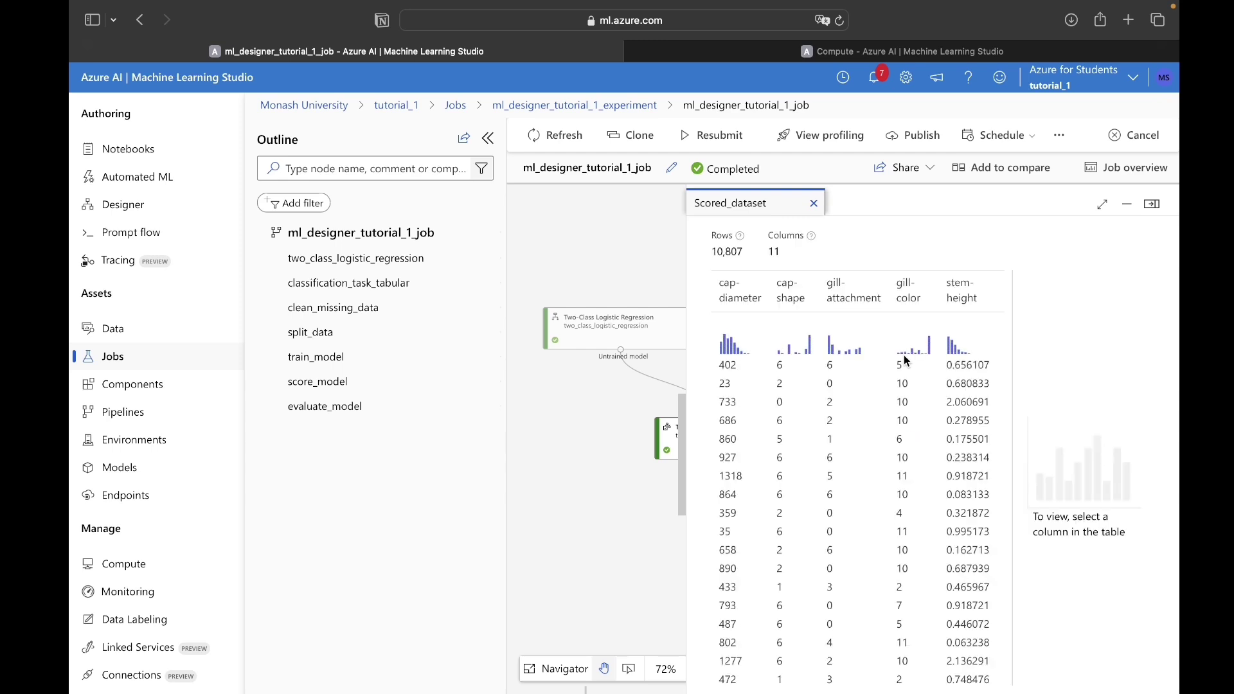
scroll(906, 361, "right", 10)
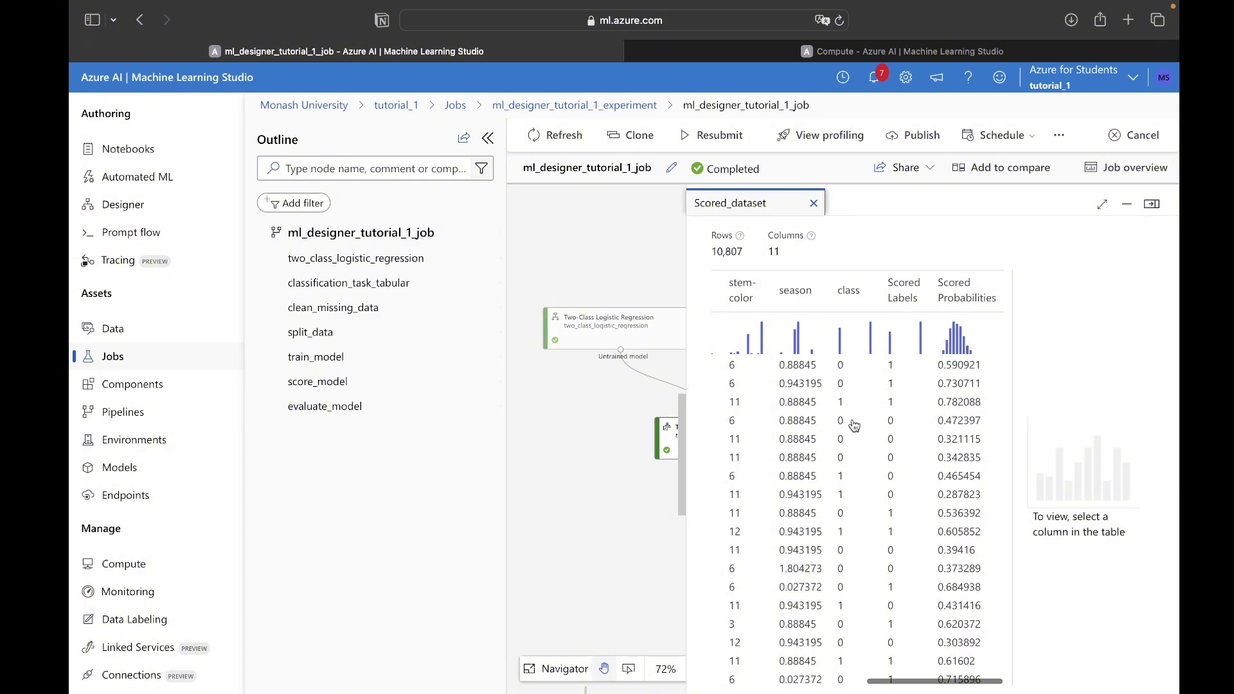
left_click(1133, 207)
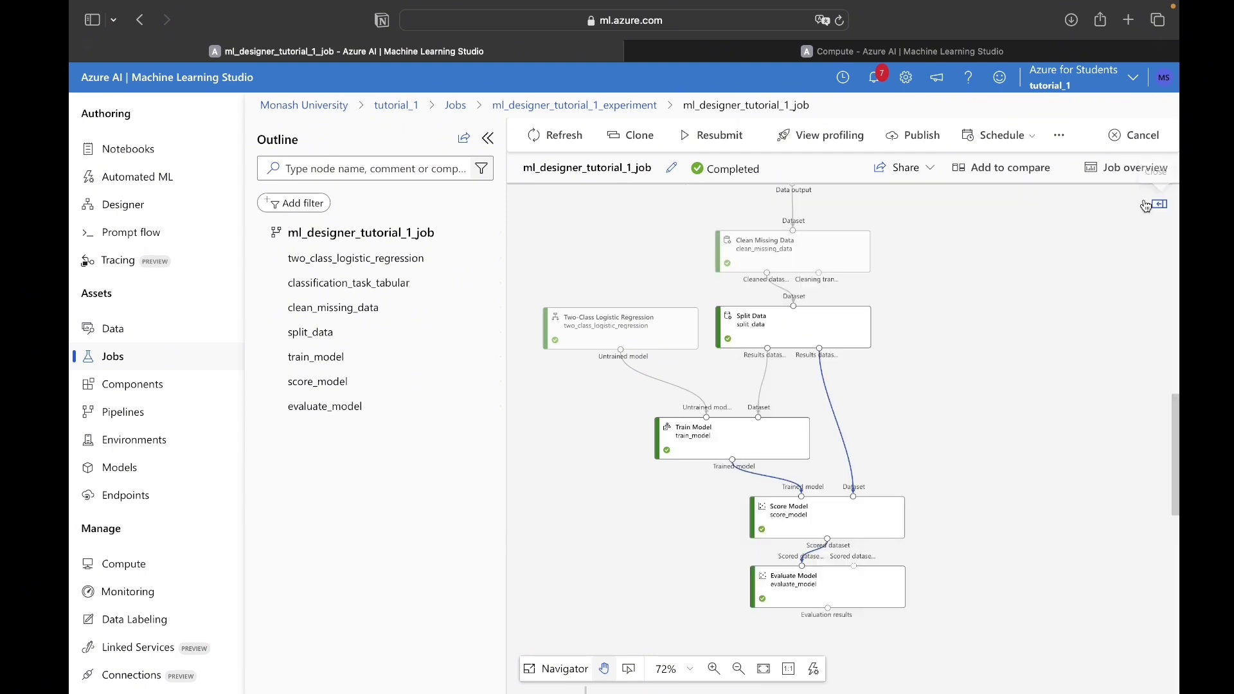
Preview the Evaluate Model's evaluation results, close the Scored_dataset preview and look through the ROC and precision-recall curves
scroll(826, 561, "down", 1)
right_click(826, 561)
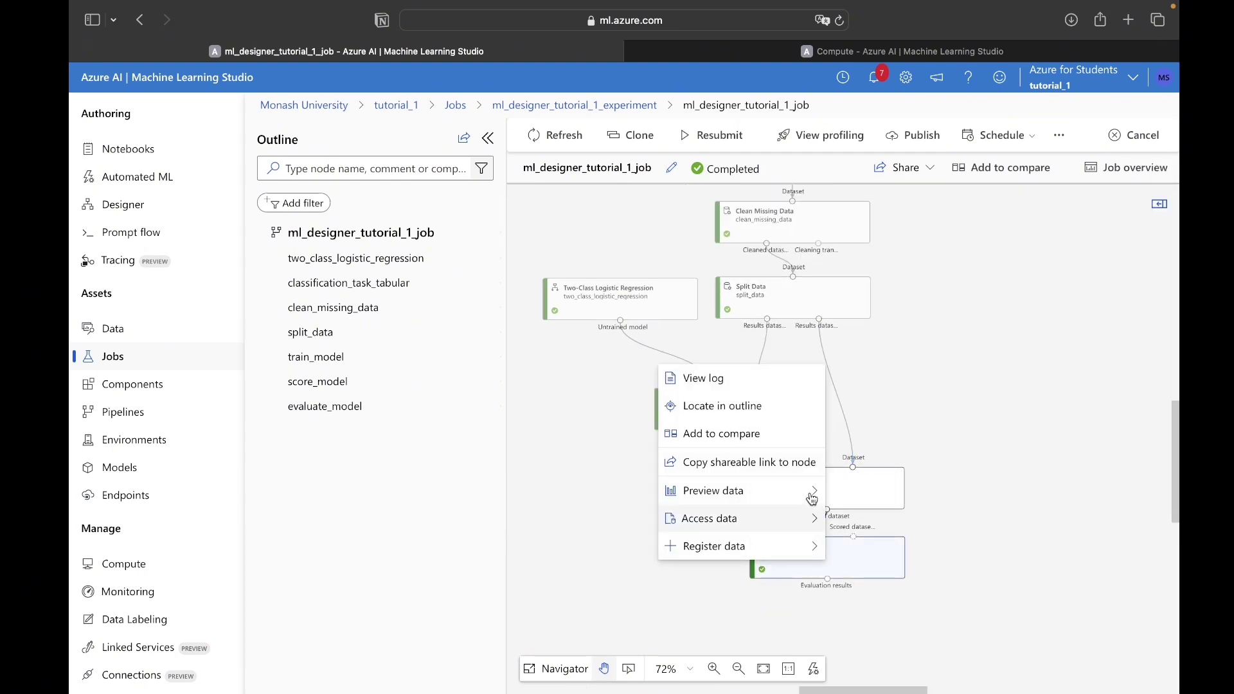
mouse_move(810, 492)
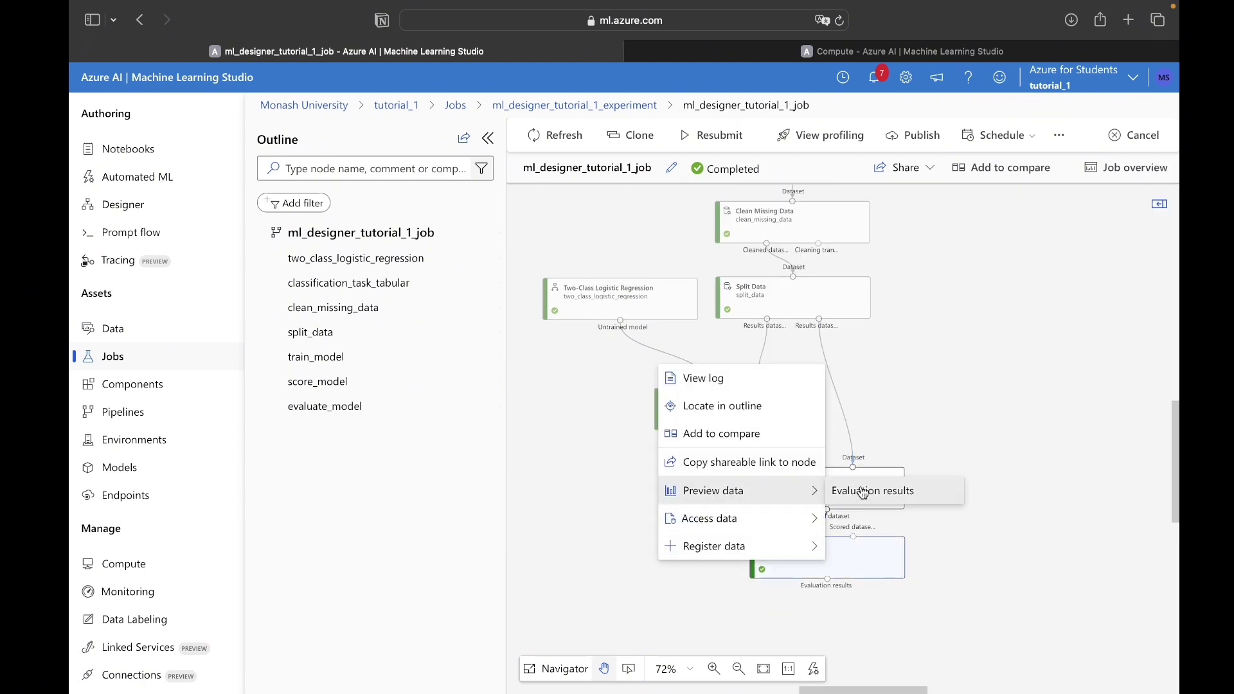
left_click(864, 491)
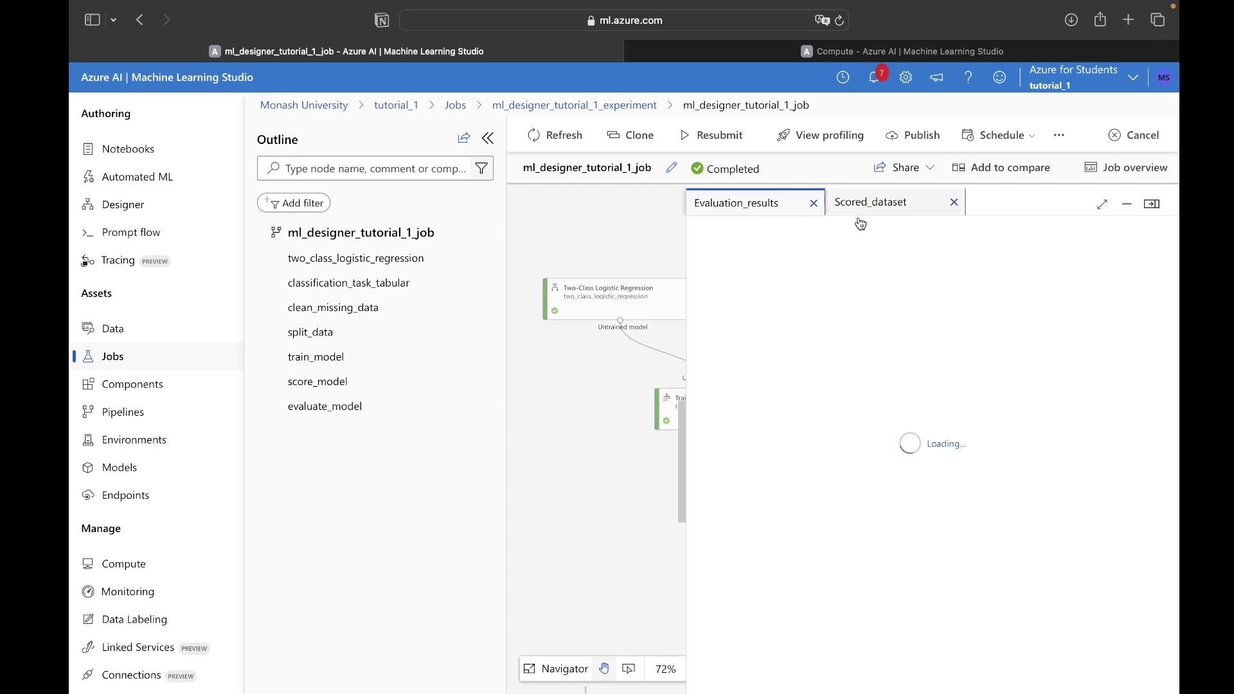
left_click(953, 203)
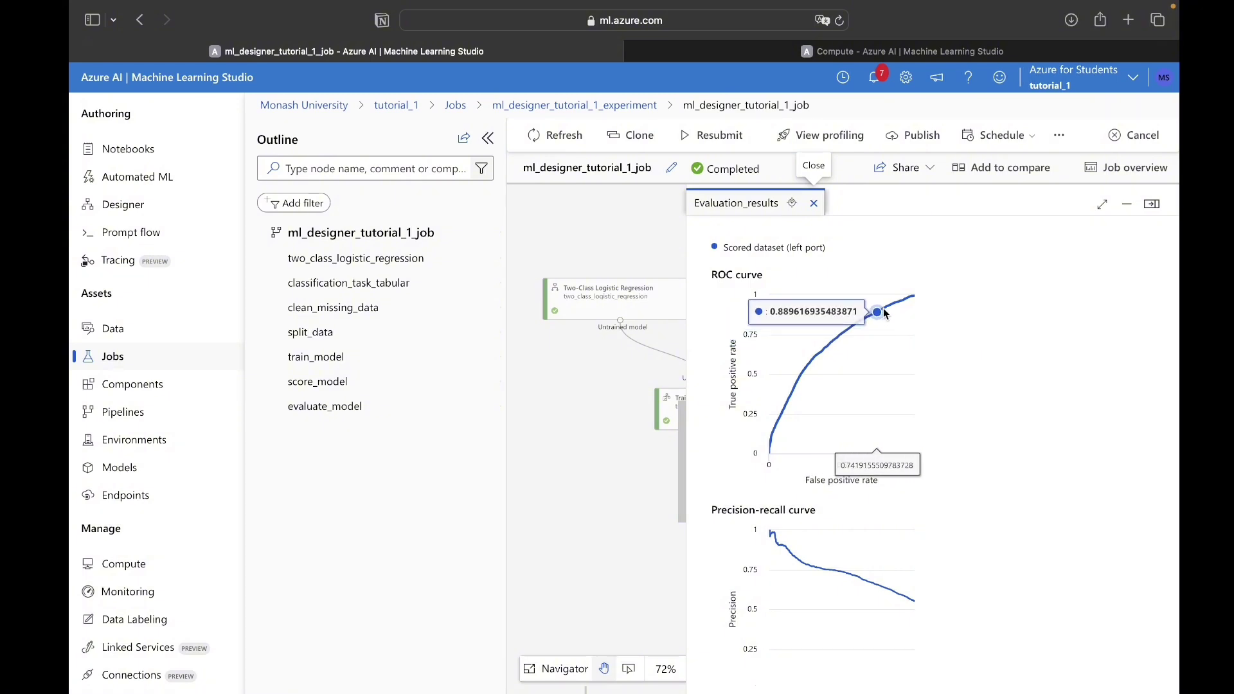
scroll(852, 534, "down", 10)
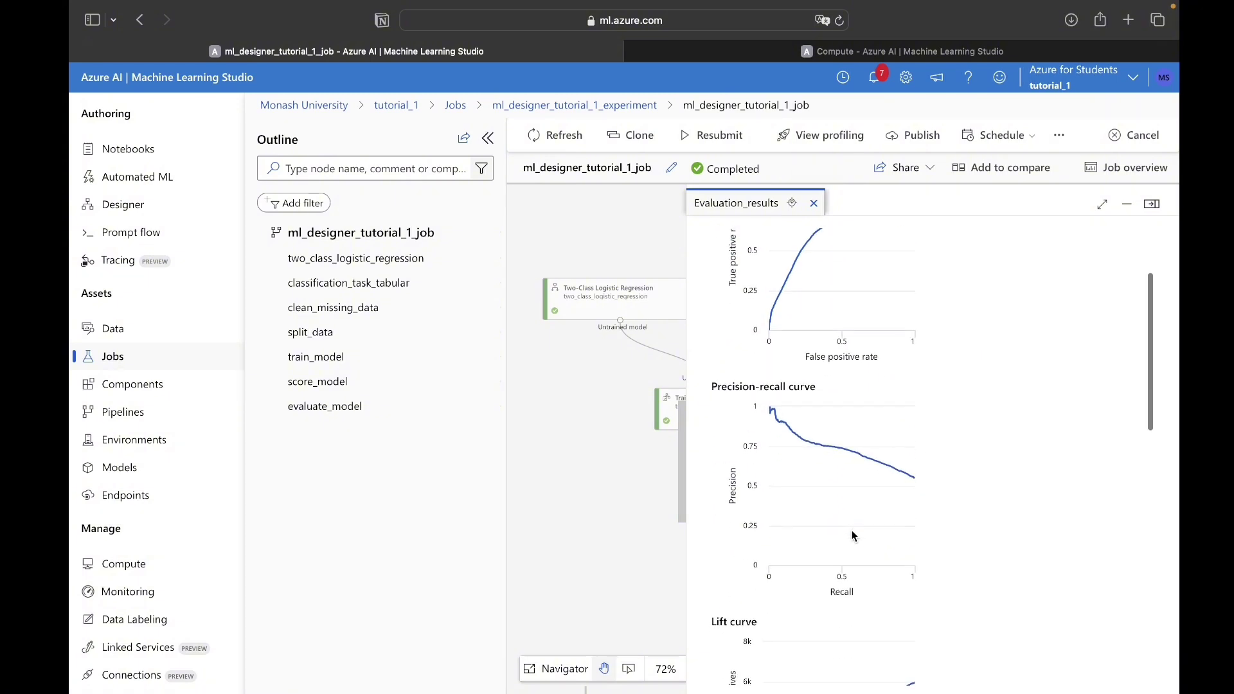
Expand the evaluation results to the full view and examine the accuracy, precision, recall, F1 score and AUC metrics
left_click(1104, 203)
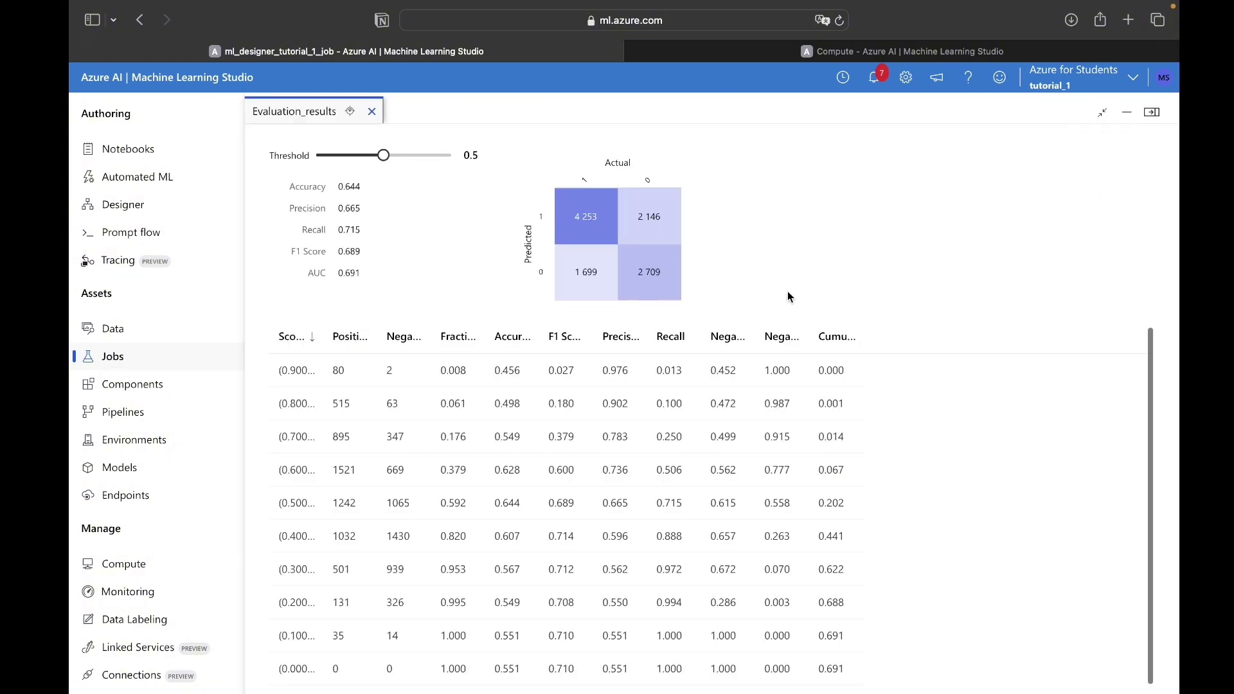
scroll(563, 384, "up", 5)
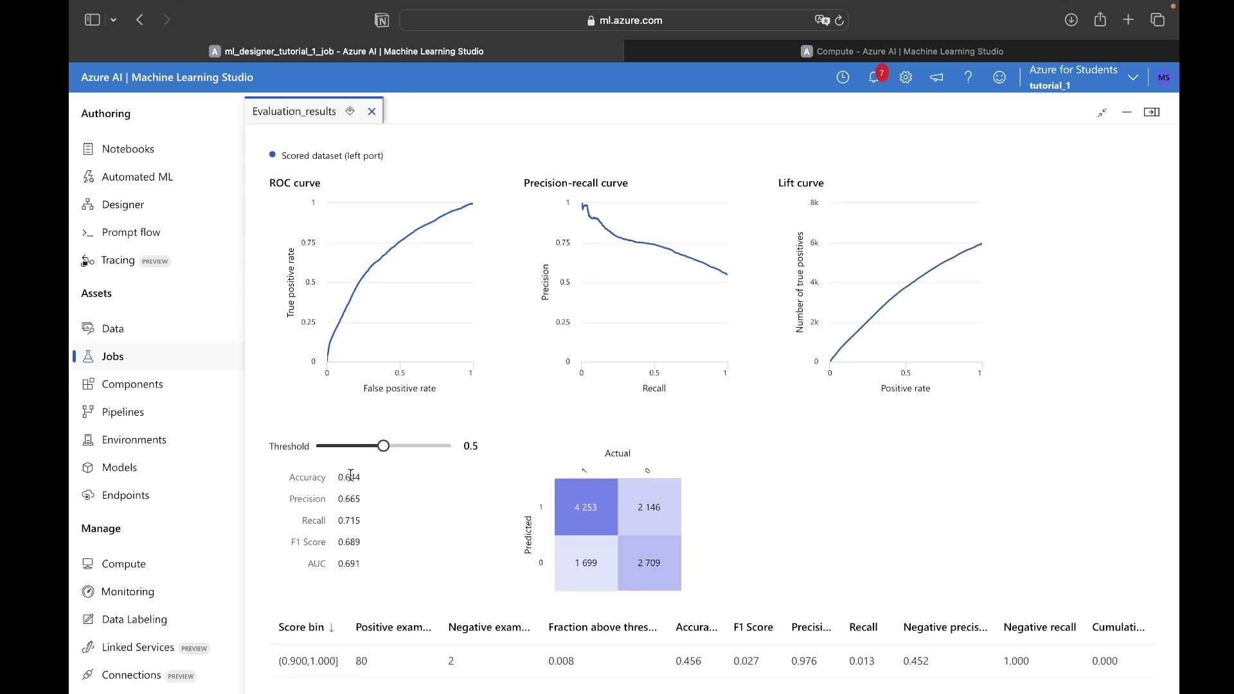
left_click_drag(285, 480, 417, 570)
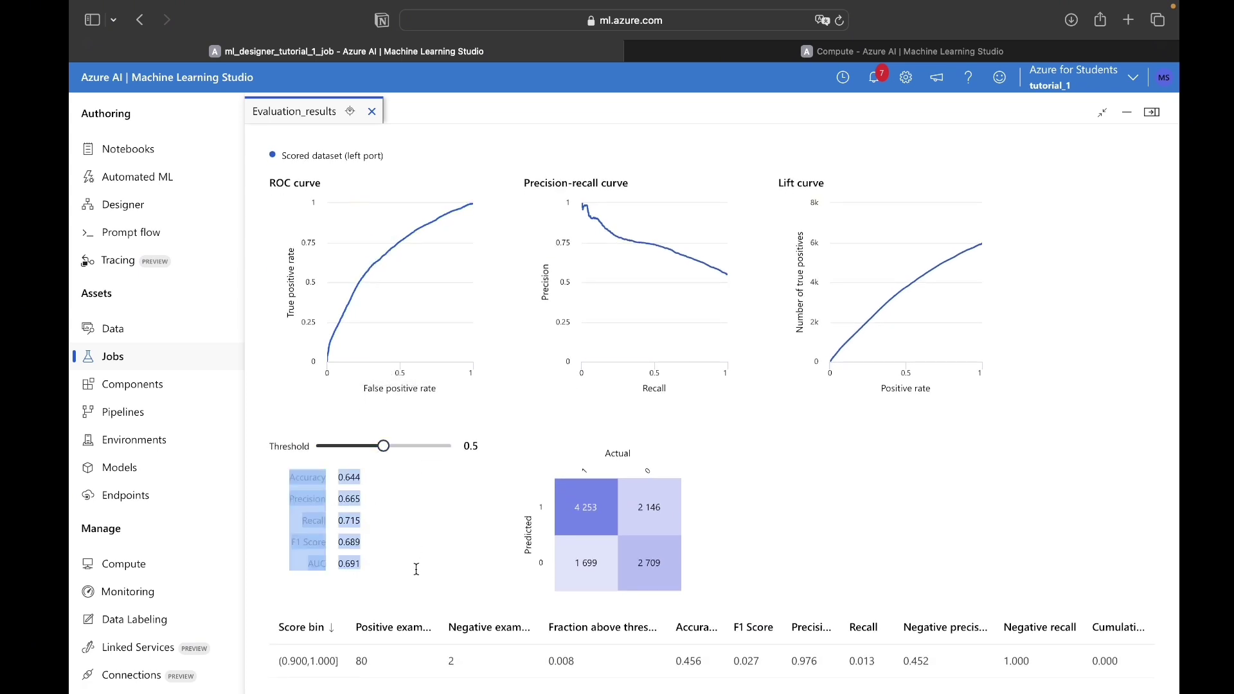
left_click(415, 570)
Compare the metrics and confusion matrix at thresholds of 1, 0 and 0.54, and return the threshold to 0.5
left_click_drag(386, 447, 460, 459)
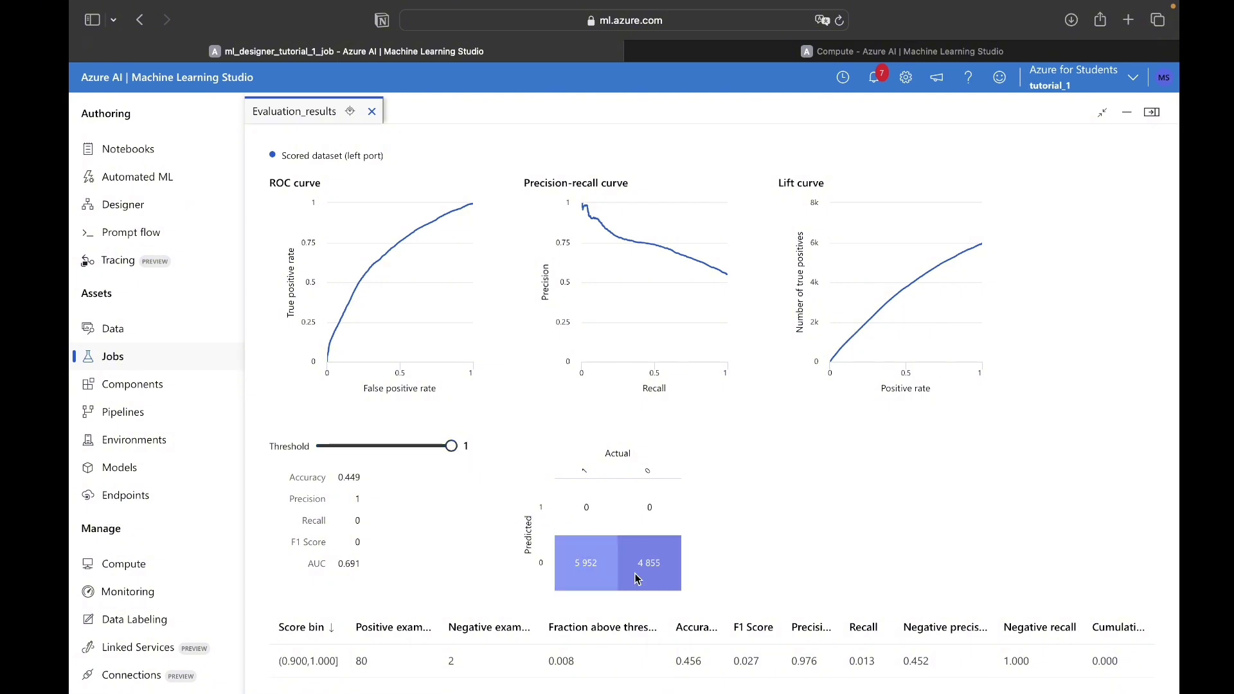
left_click_drag(451, 446, 315, 446)
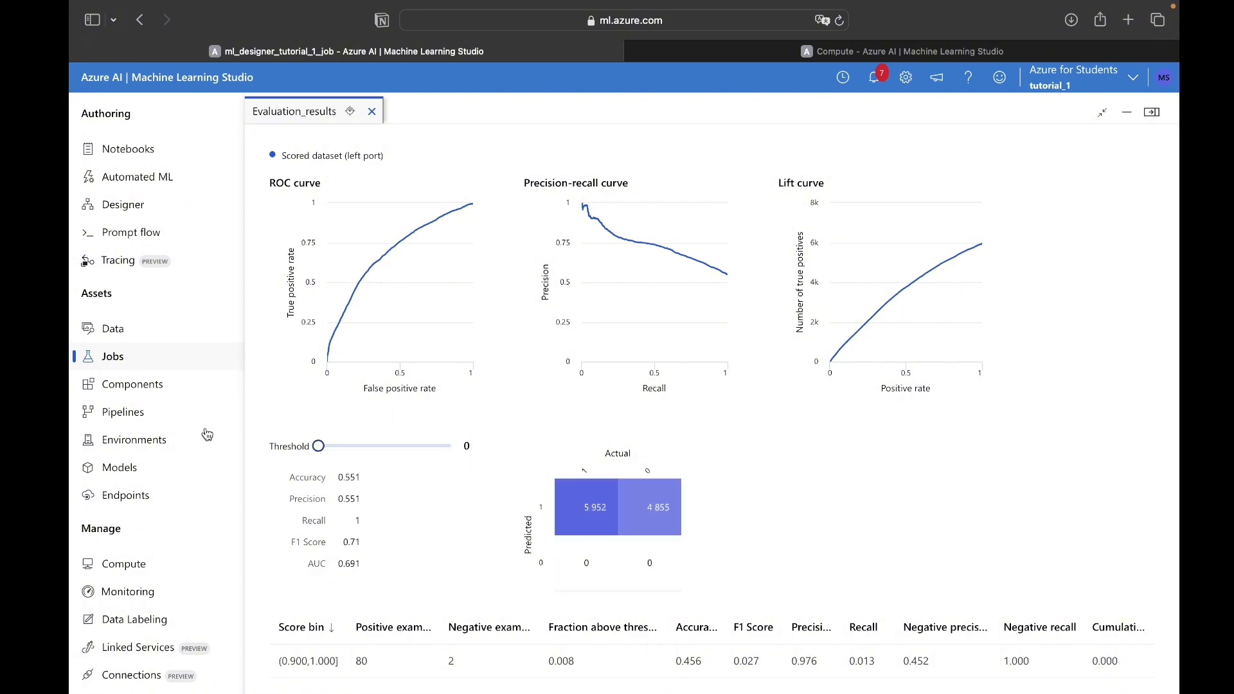
left_click(382, 447)
left_click_drag(383, 449, 388, 448)
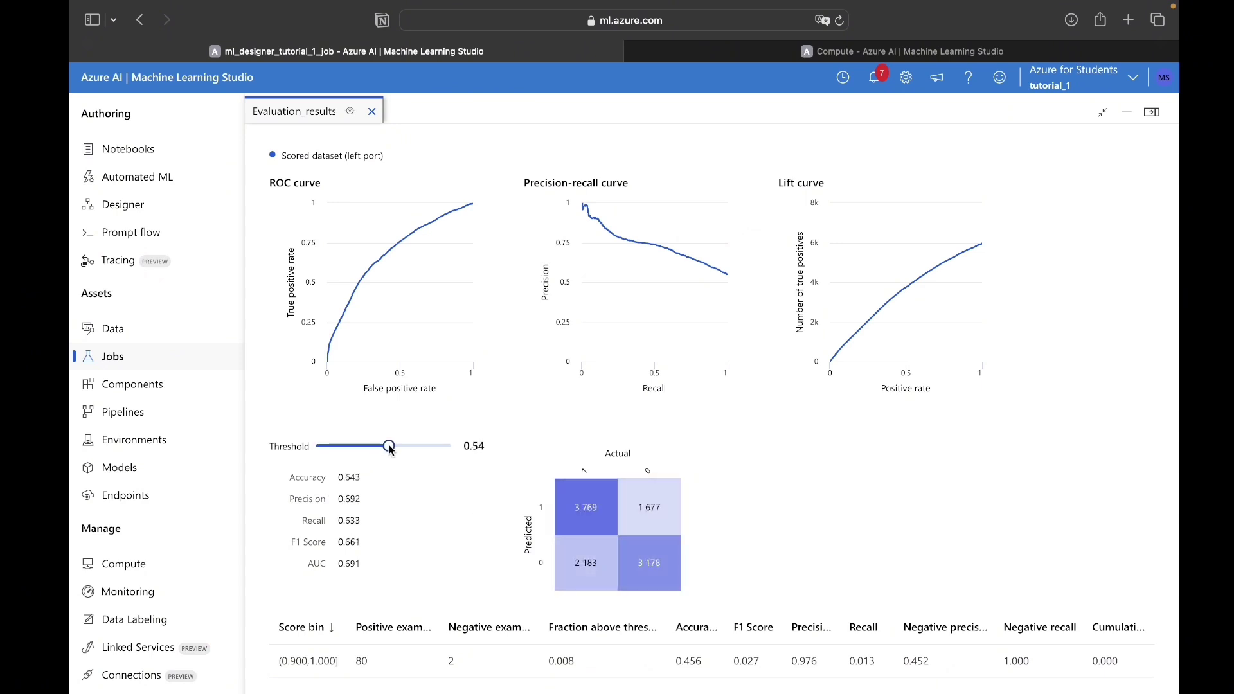
left_click_drag(289, 476, 377, 557)
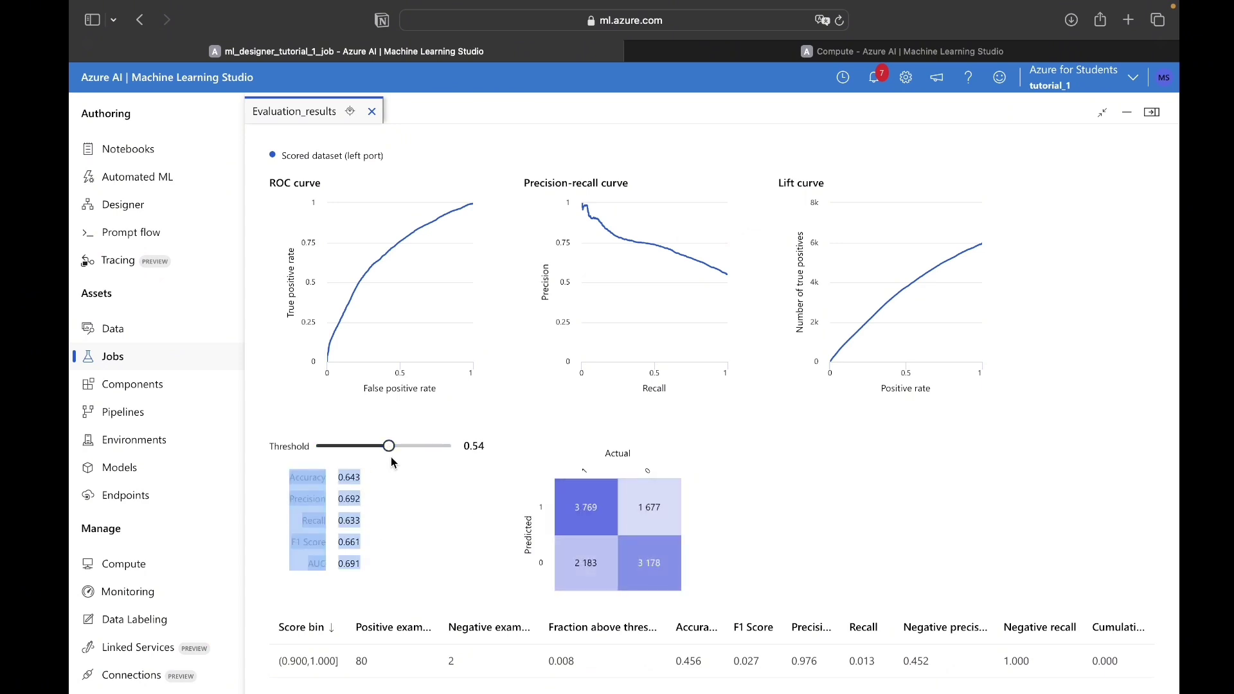
left_click_drag(388, 446, 383, 447)
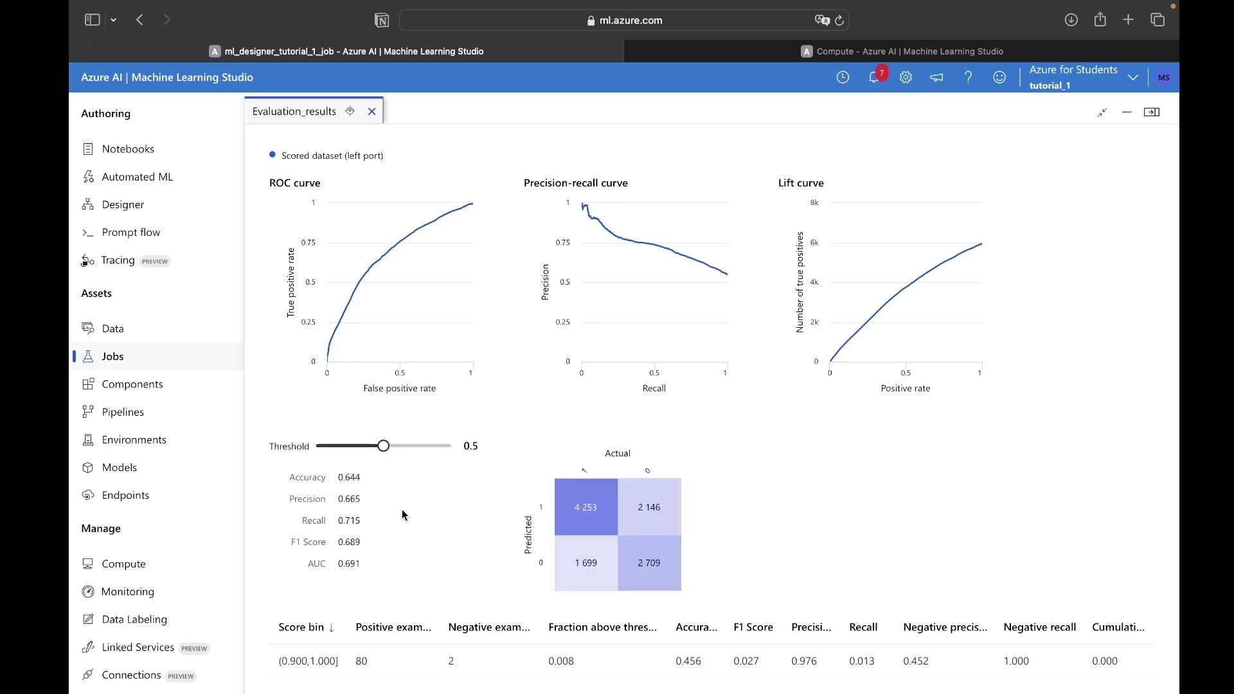
Examine the score bin table below the confusion matrix in the evaluation results
scroll(405, 515, "down", 3)
scroll(328, 522, "down", 3)
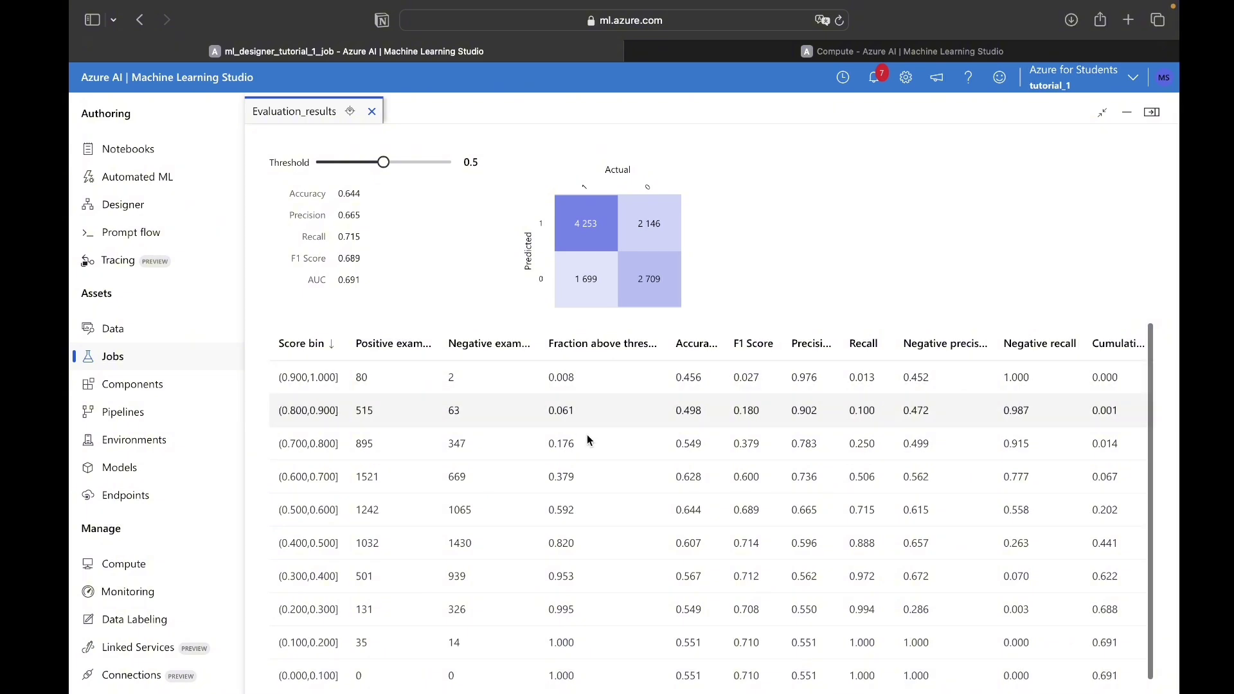
scroll(643, 476, "down", 1)
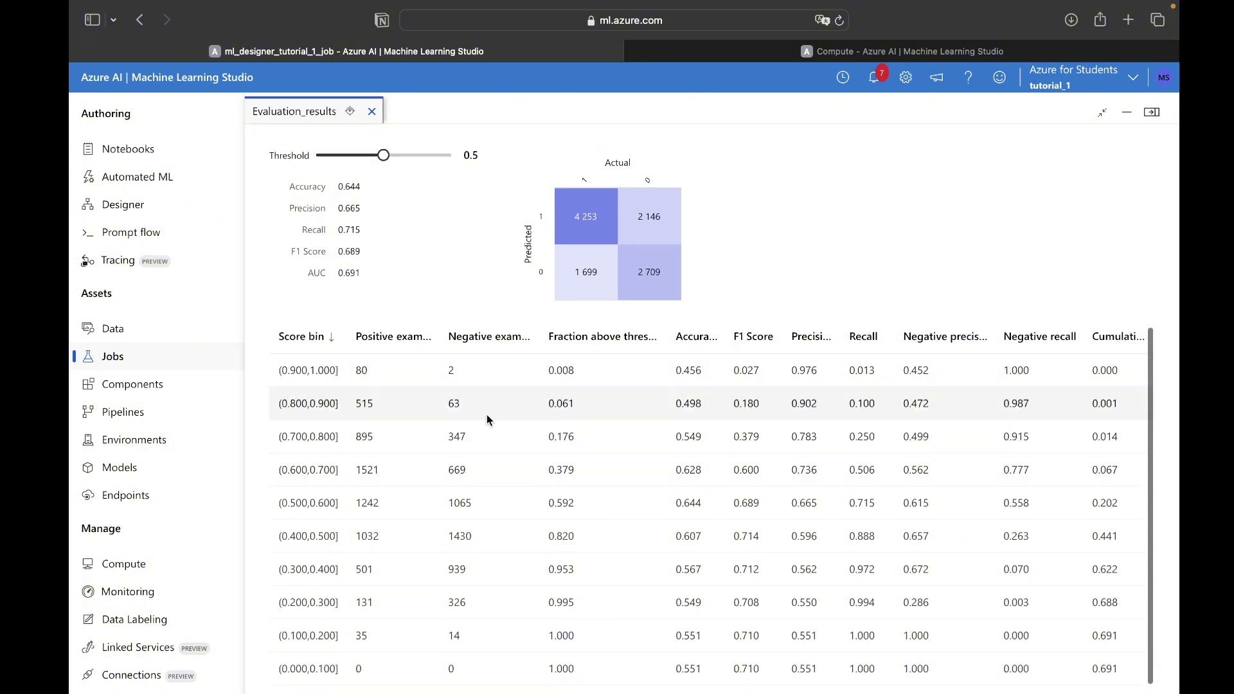
Leave the evaluation results and create a real-time inference pipeline from the completed training job
scroll(379, 452, "up", 6)
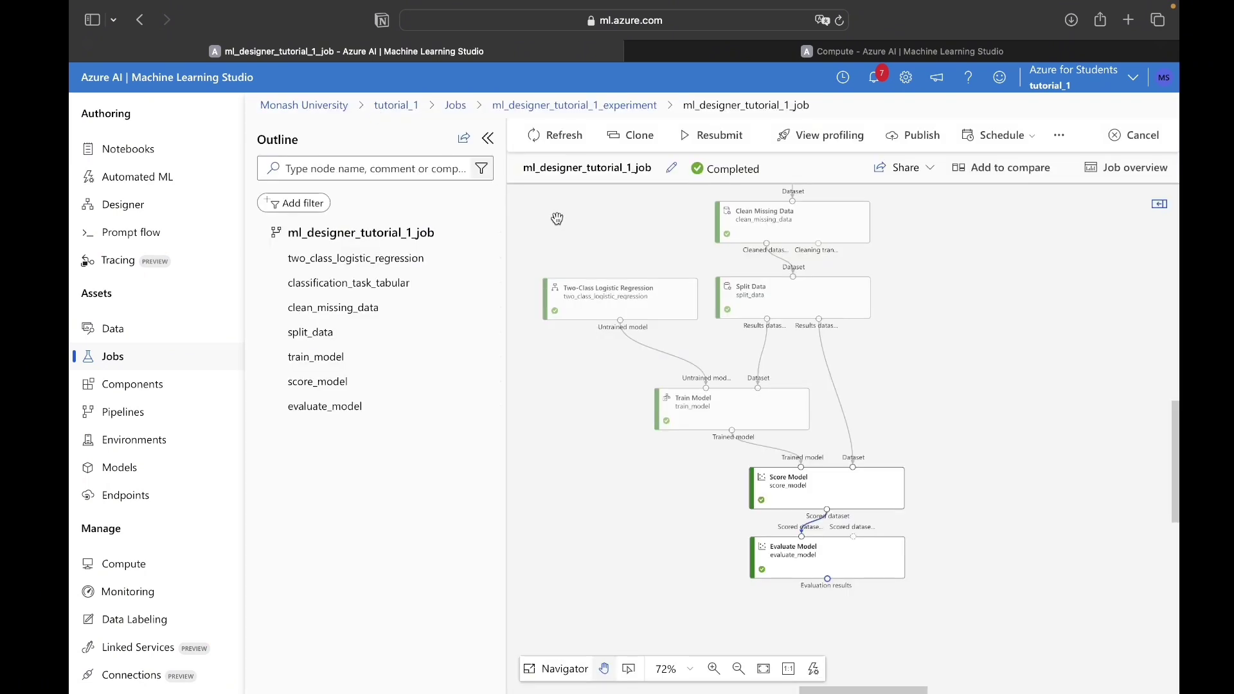
scroll(834, 297, "up", 1)
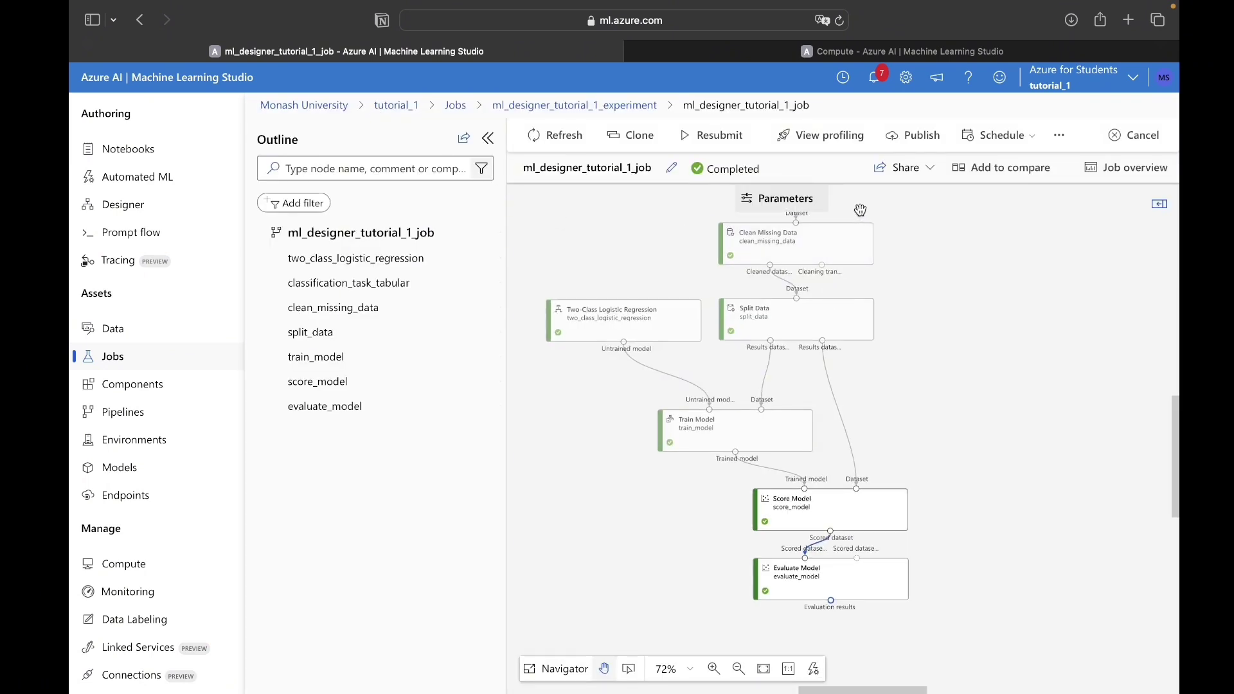
left_click(1004, 138)
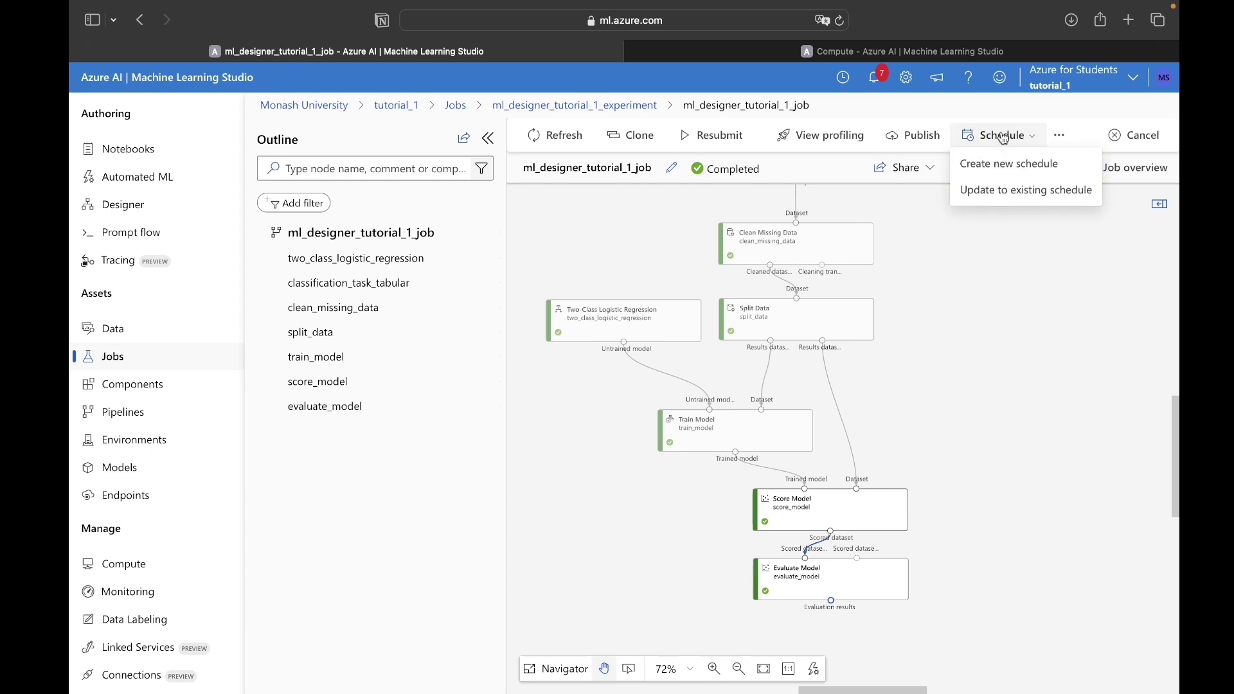
left_click(1004, 138)
left_click(1061, 137)
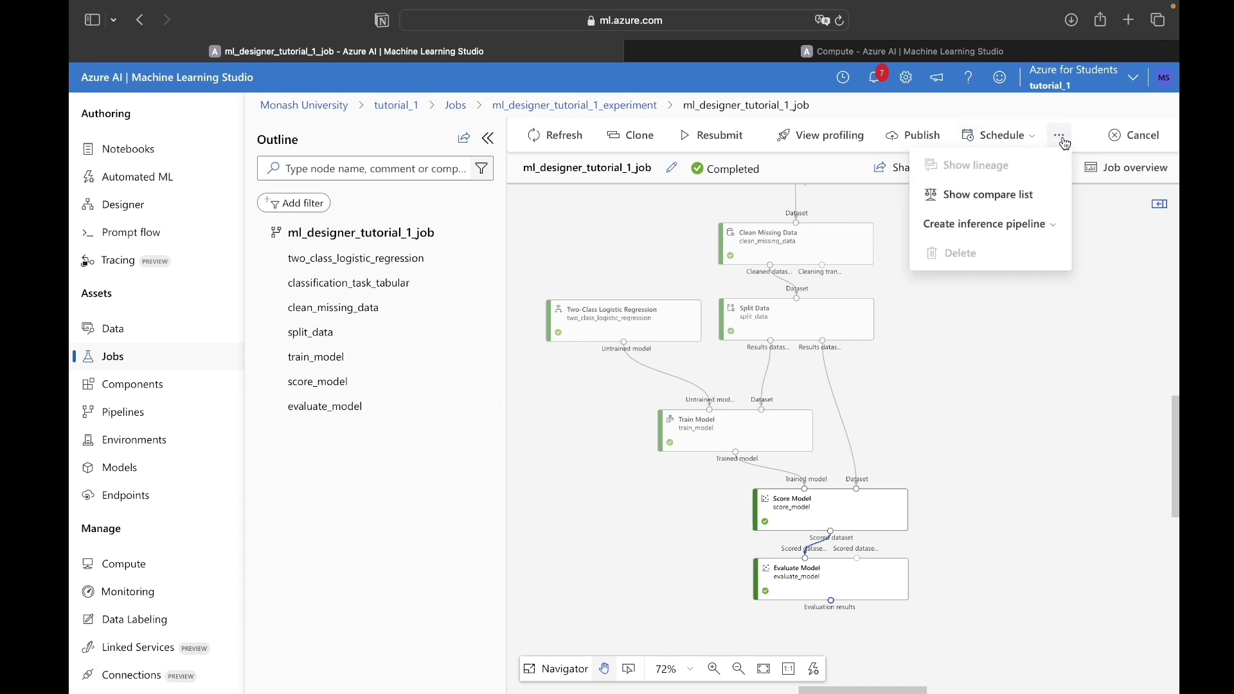
left_click(1015, 225)
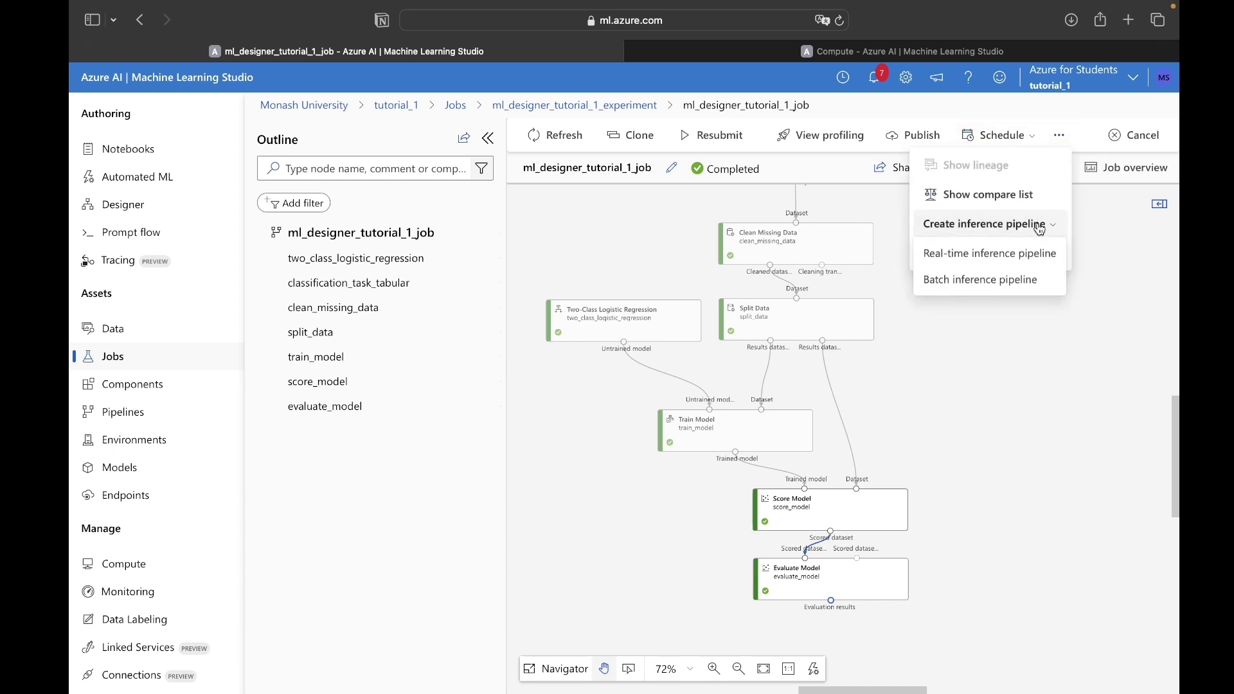
left_click(979, 261)
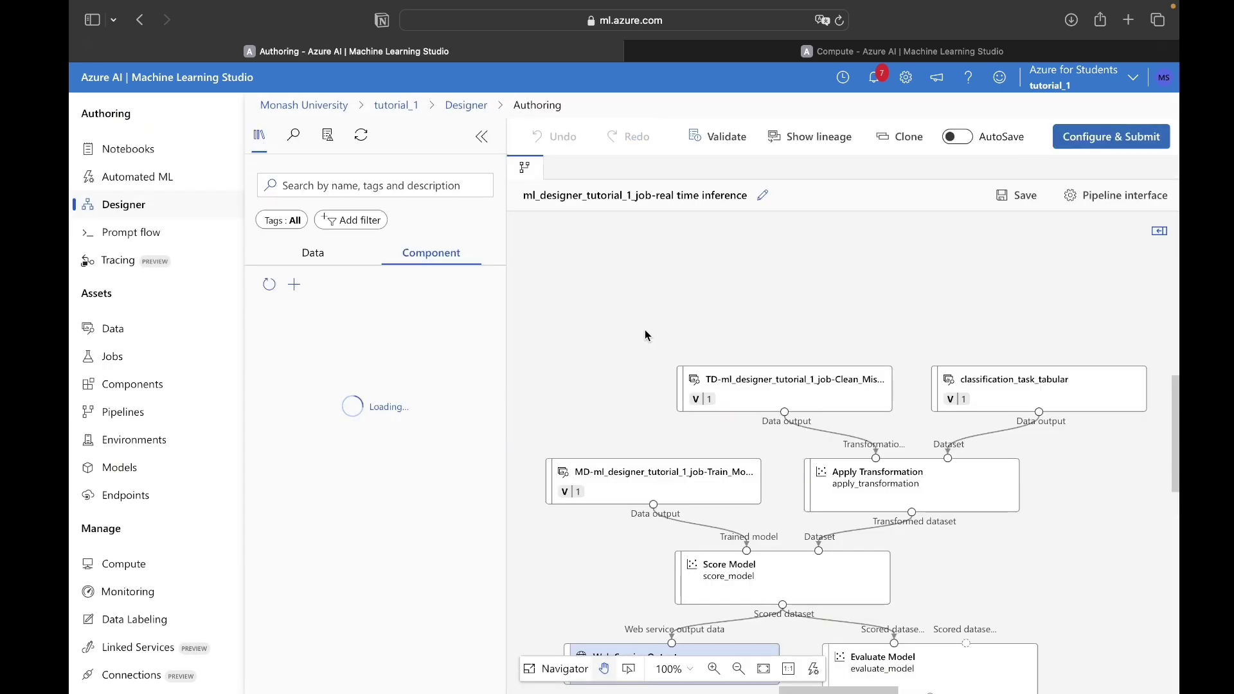
Add a Web Service Input component connected to Apply Transformation's Dataset input, and validate the inference pipeline
scroll(847, 347, "down", 2)
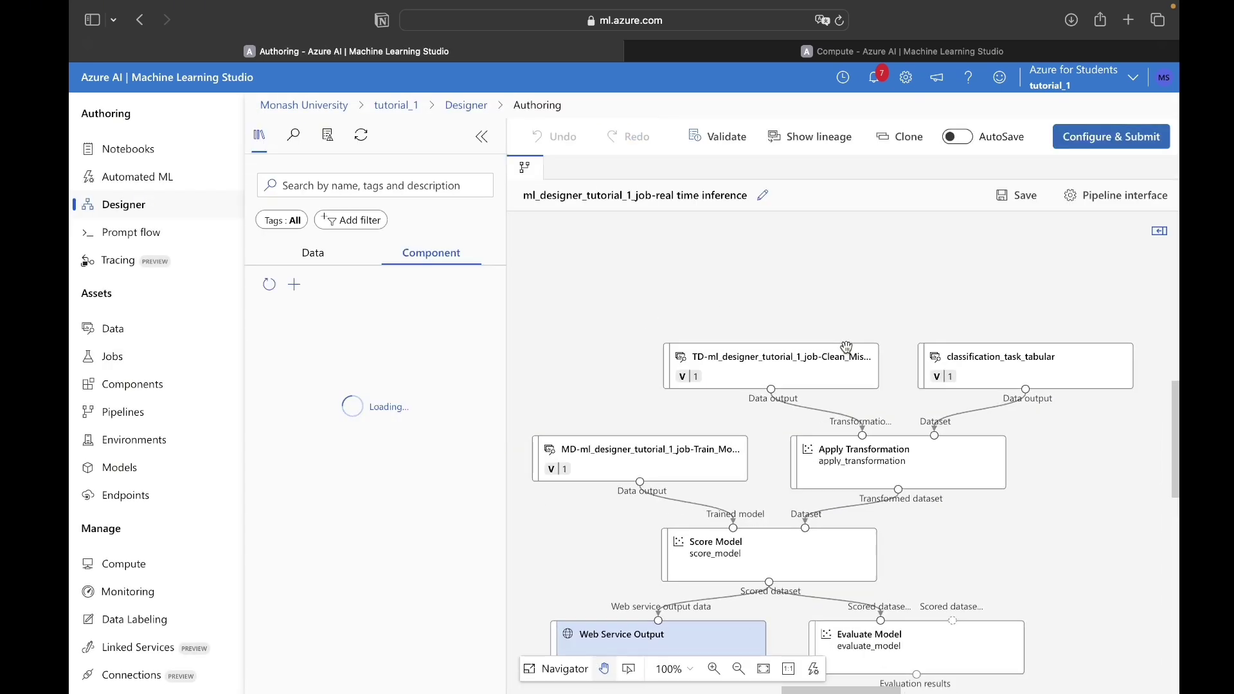
scroll(847, 347, "down", 5)
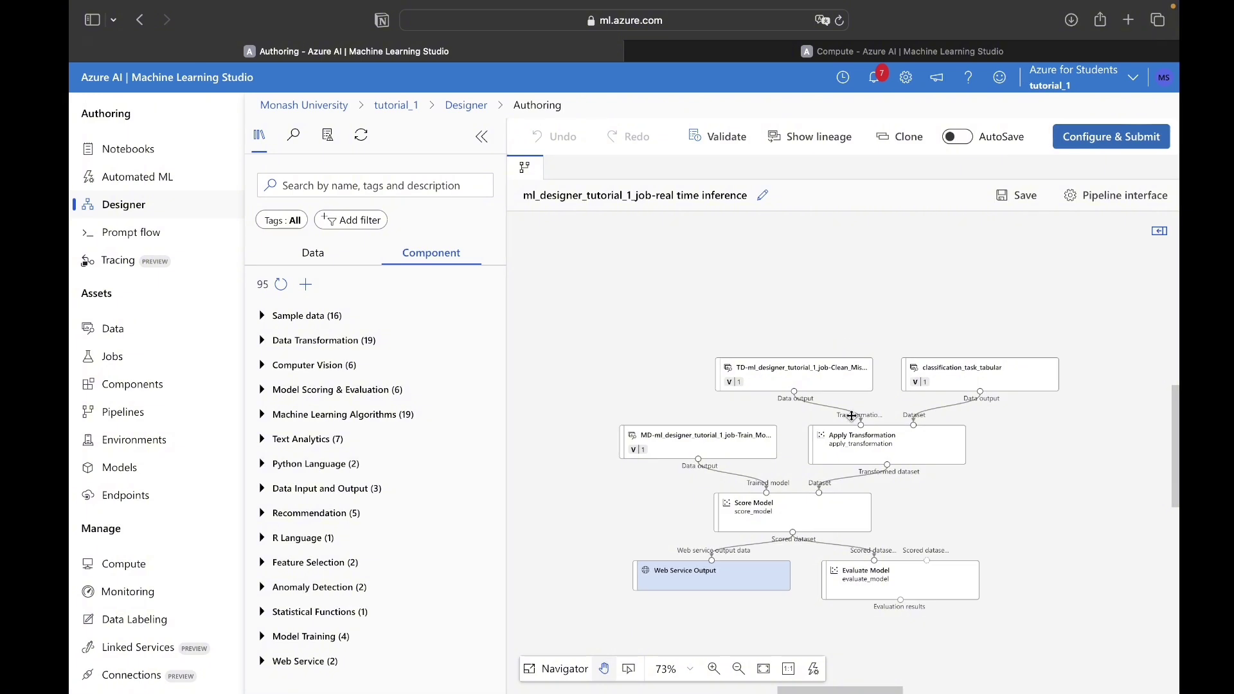
left_click(426, 182)
type("web servi")
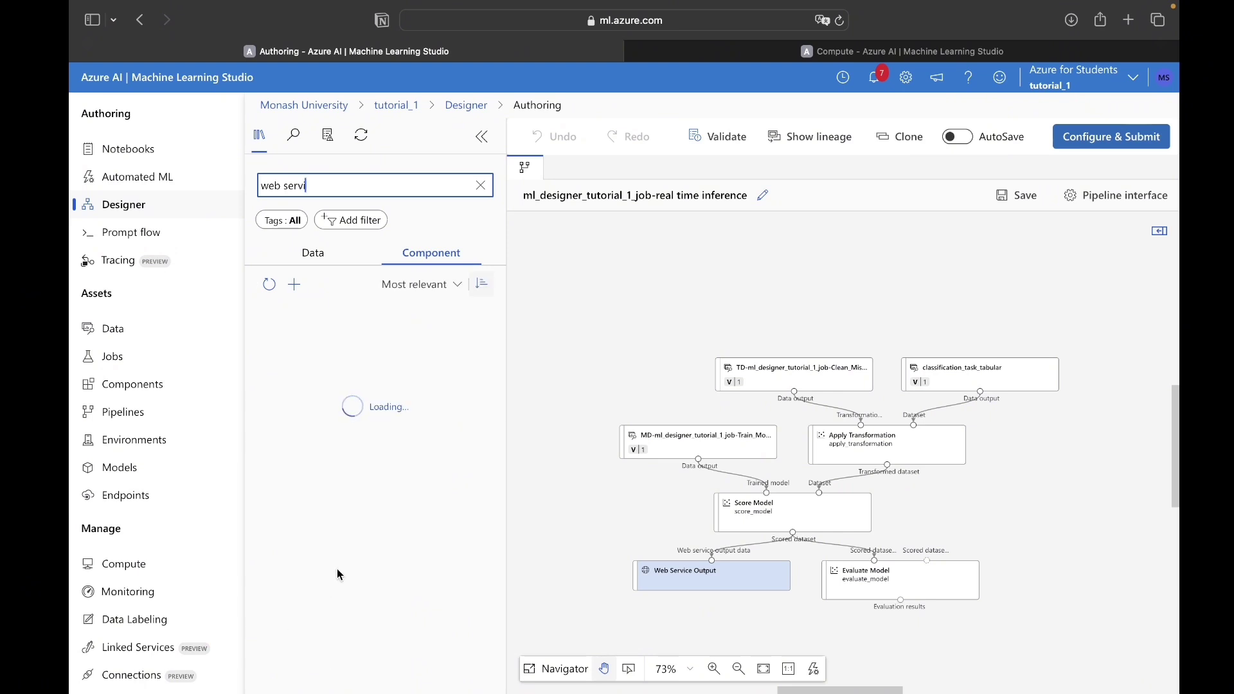
left_click_drag(353, 330, 879, 412)
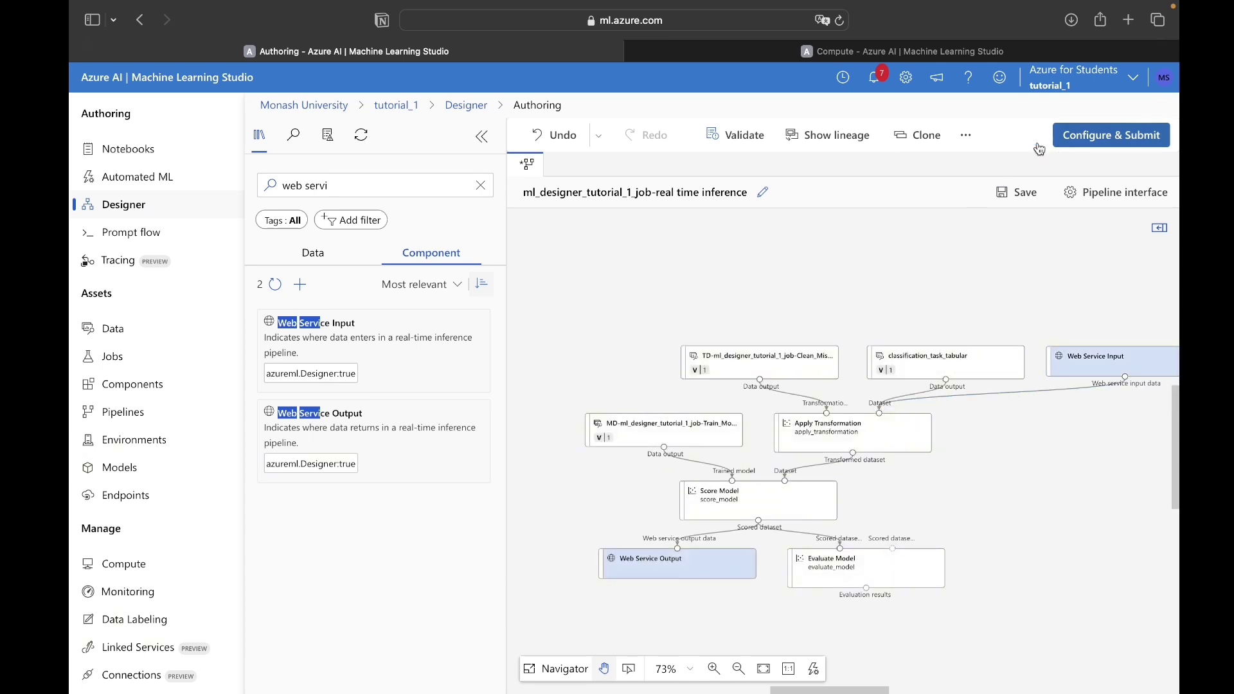
left_click(719, 138)
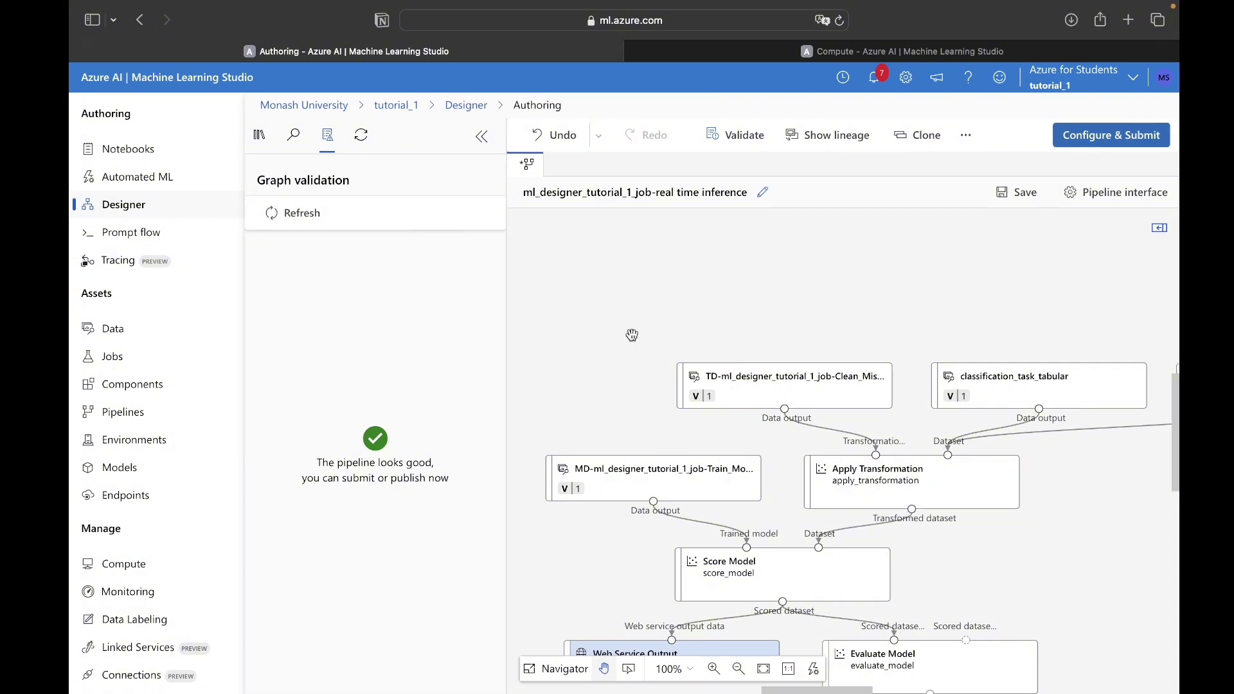
Configure the inference pipeline job to use the existing experiment ml_designer_tutorial_1_experiment, keeping the suggested job display name
left_click(1092, 136)
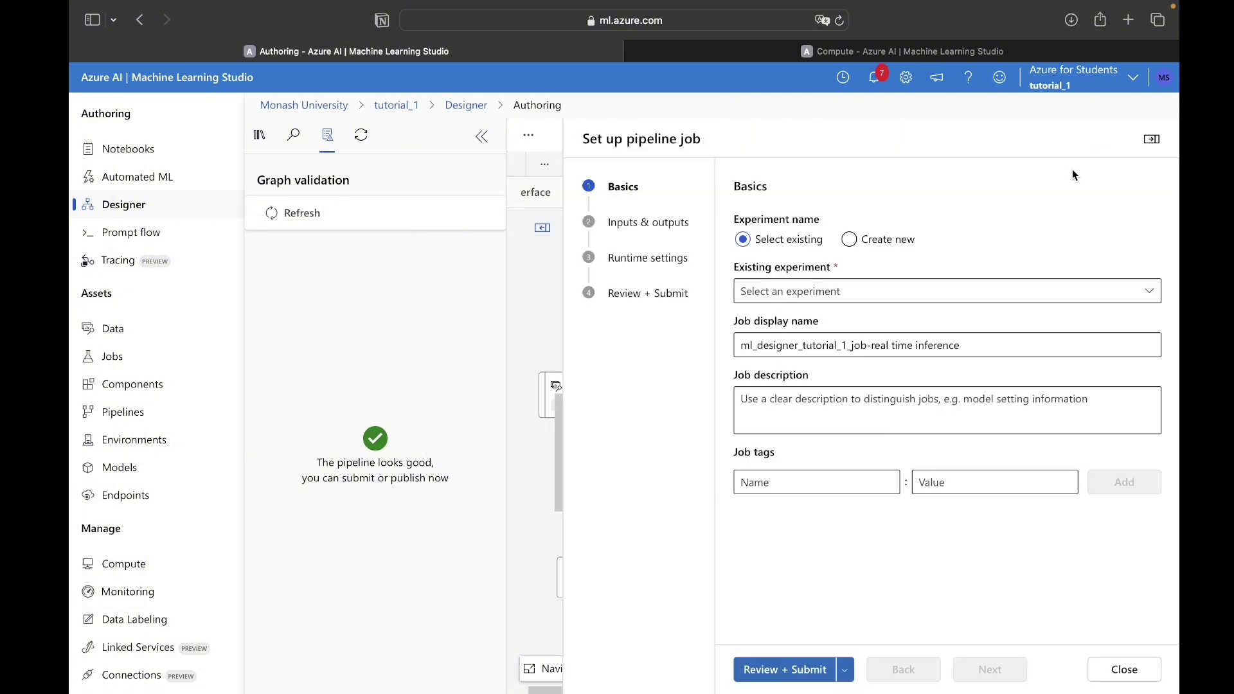
left_click(922, 289)
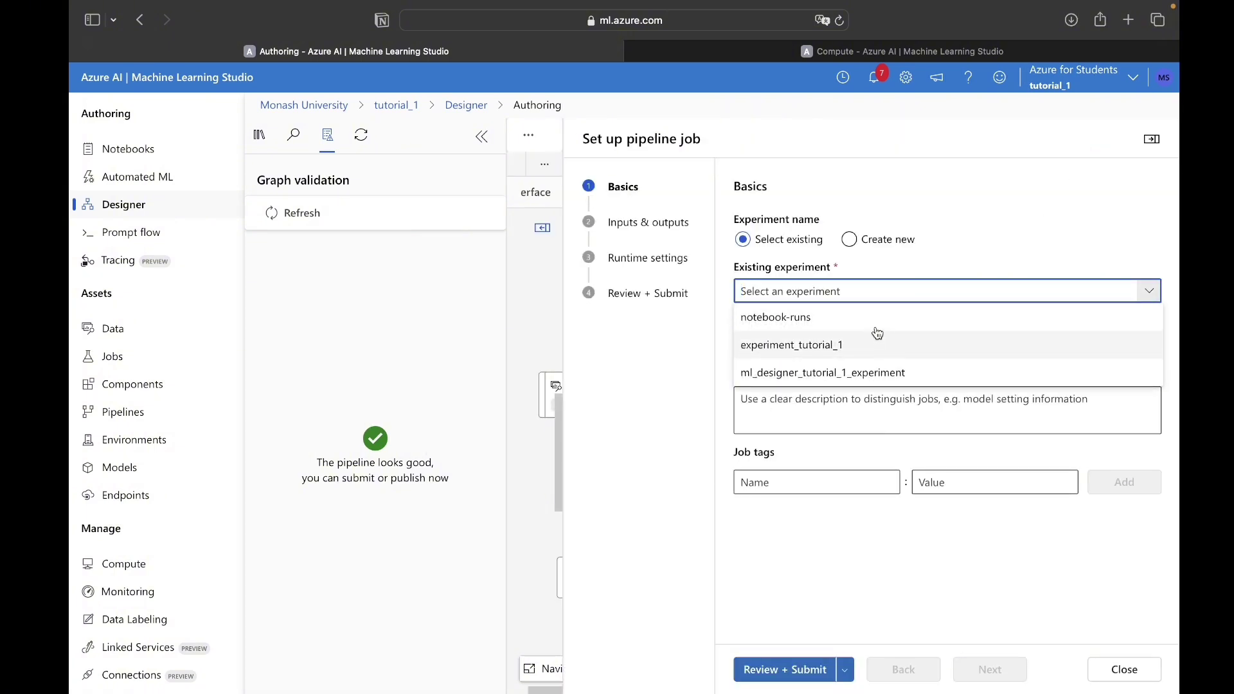
left_click(866, 372)
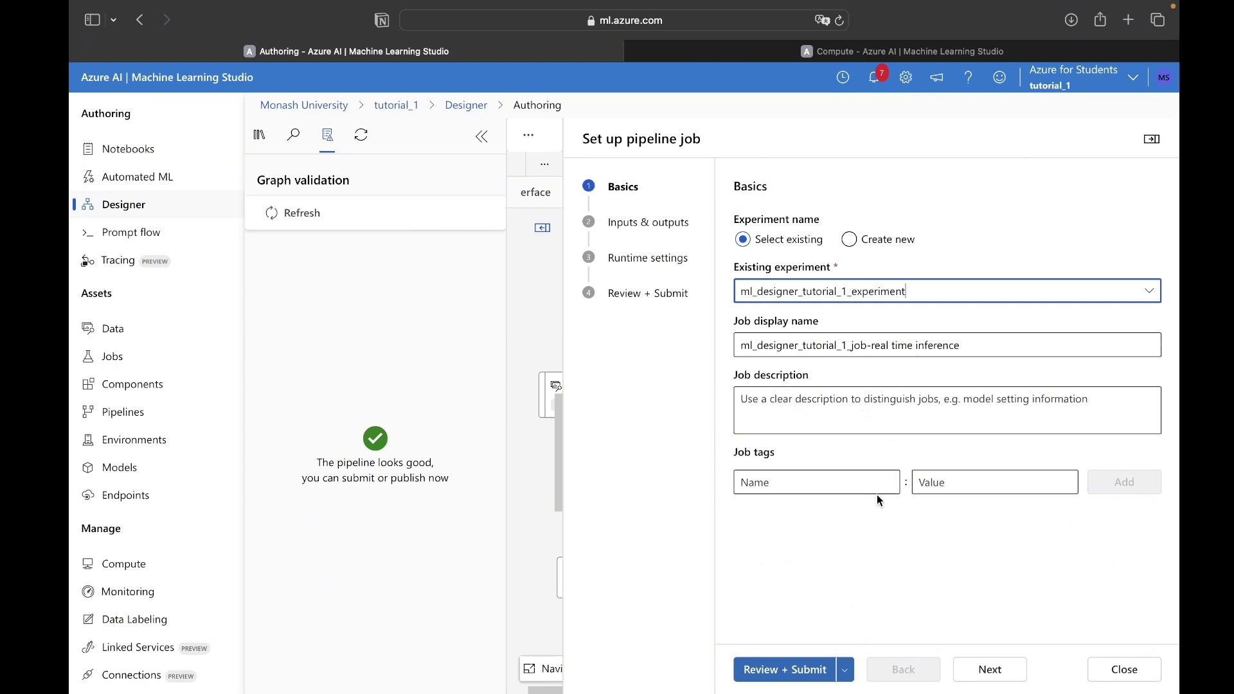
left_click(994, 674)
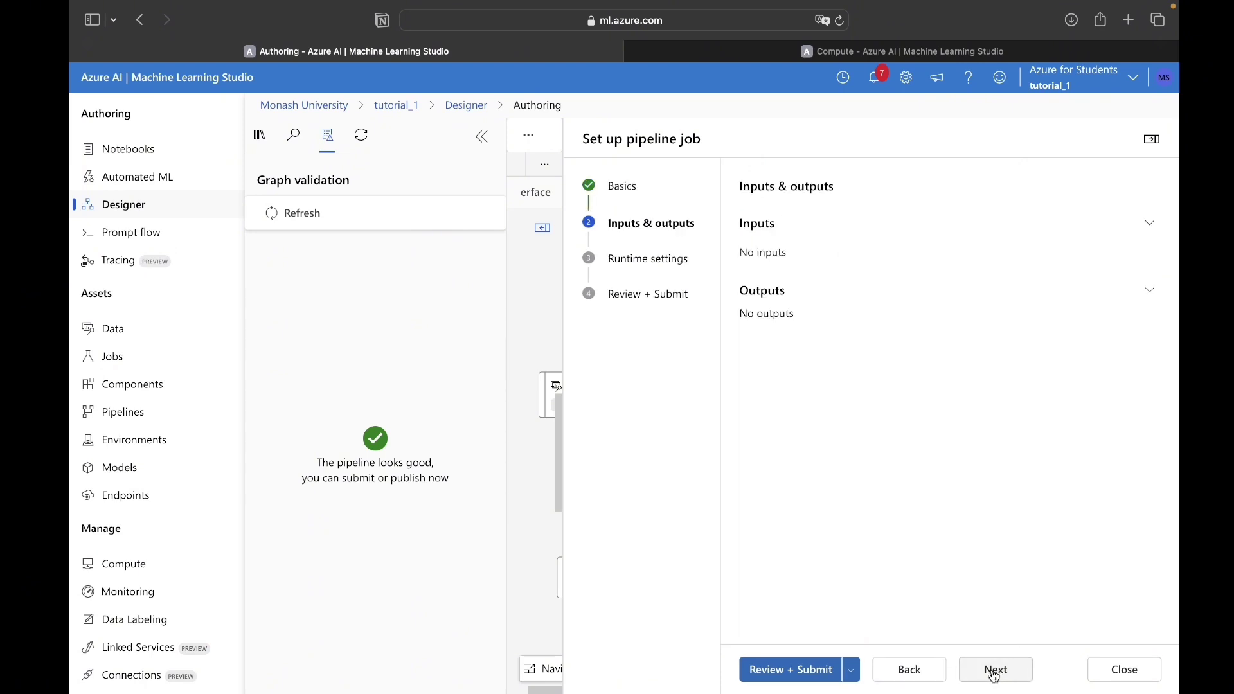
Review the job's runtime settings, including the Identity options, keep the defaults and submit the inference pipeline job
left_click(994, 674)
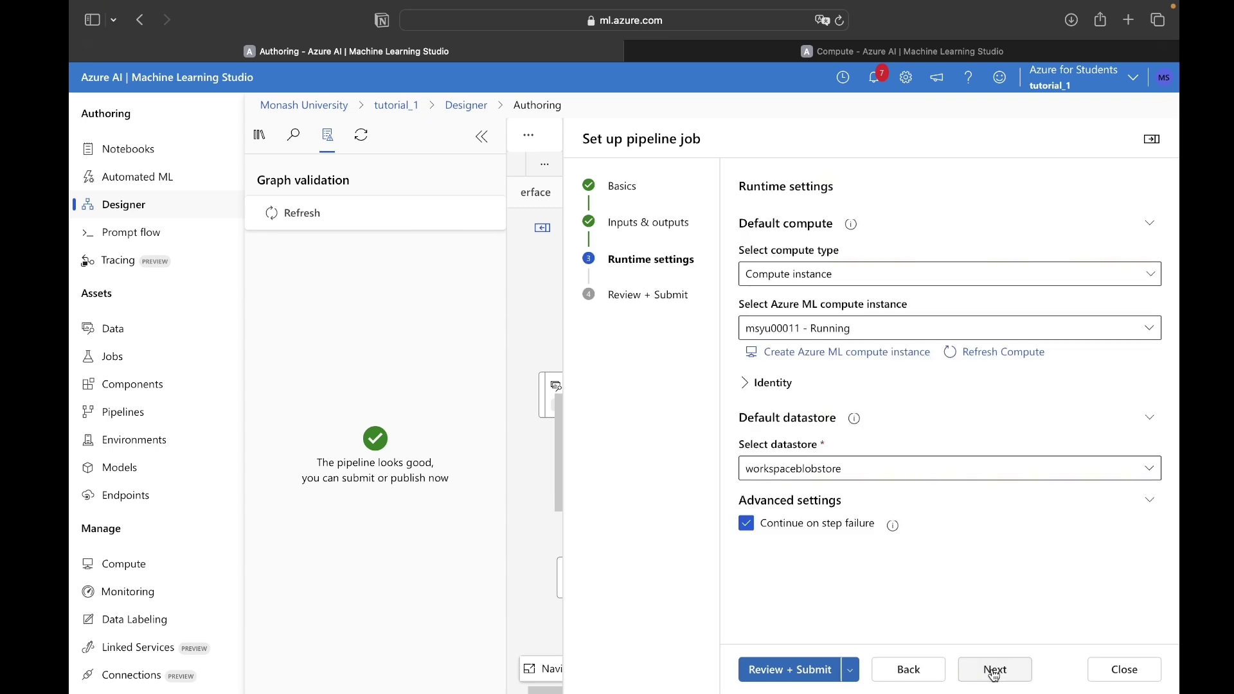
left_click(764, 383)
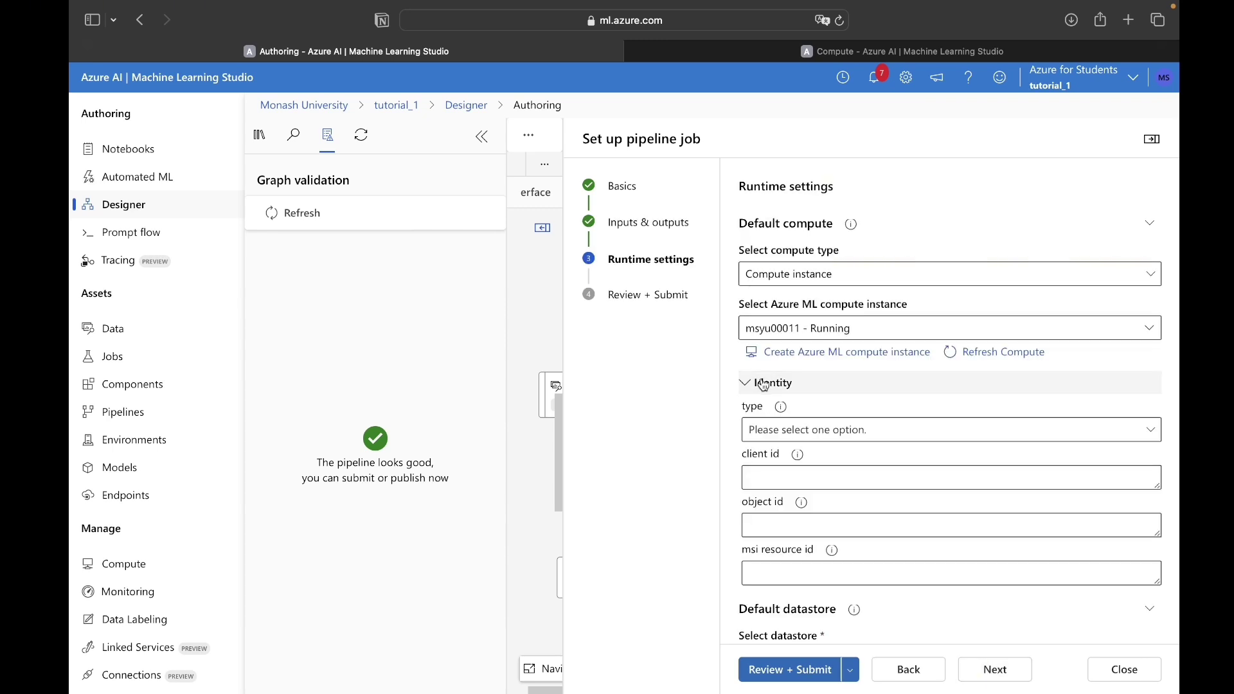
left_click(764, 384)
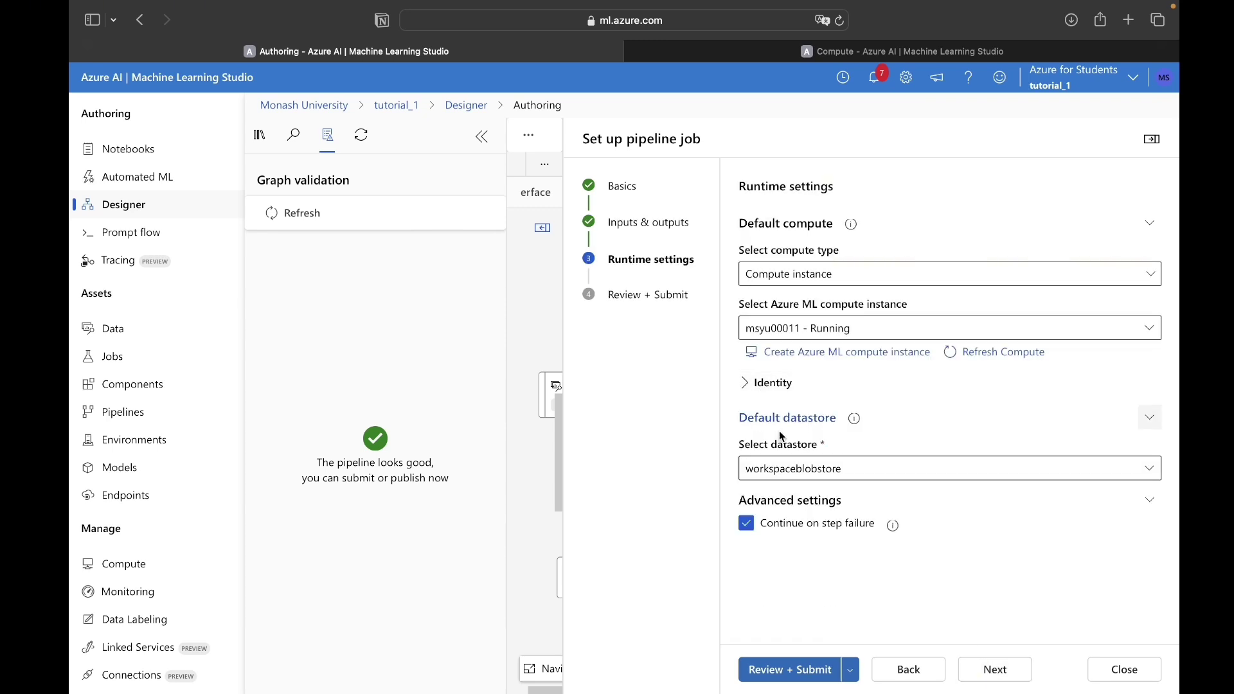
left_click(979, 669)
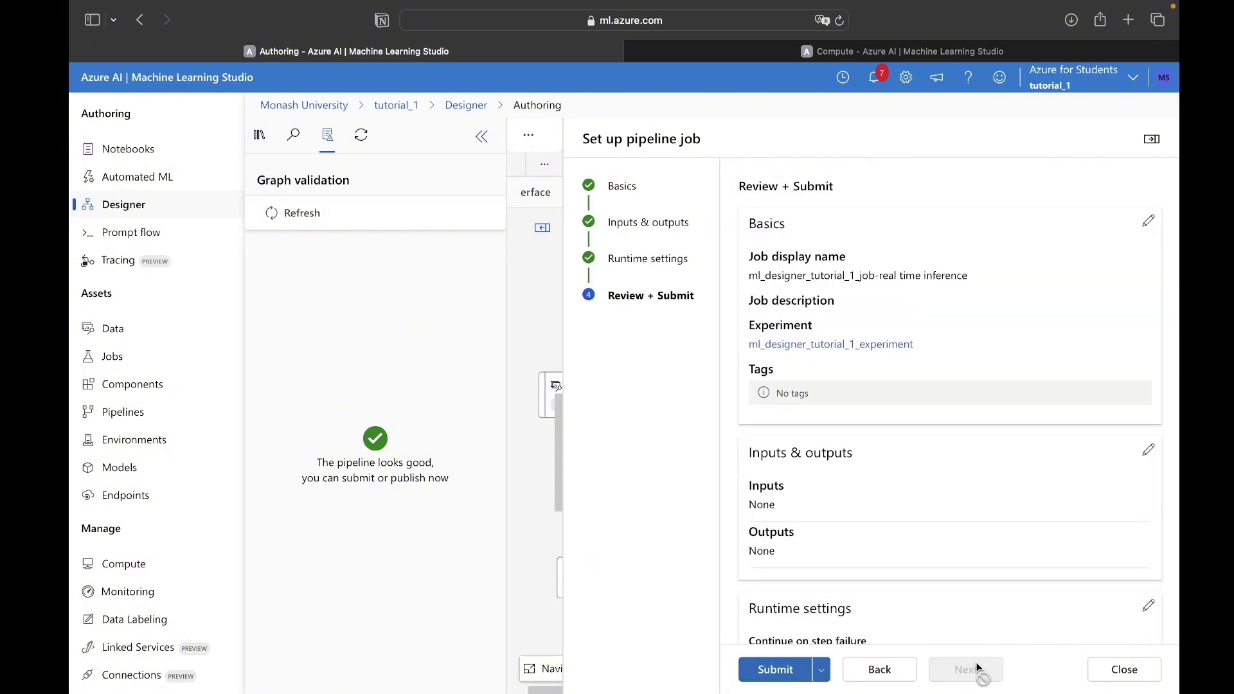
left_click(780, 669)
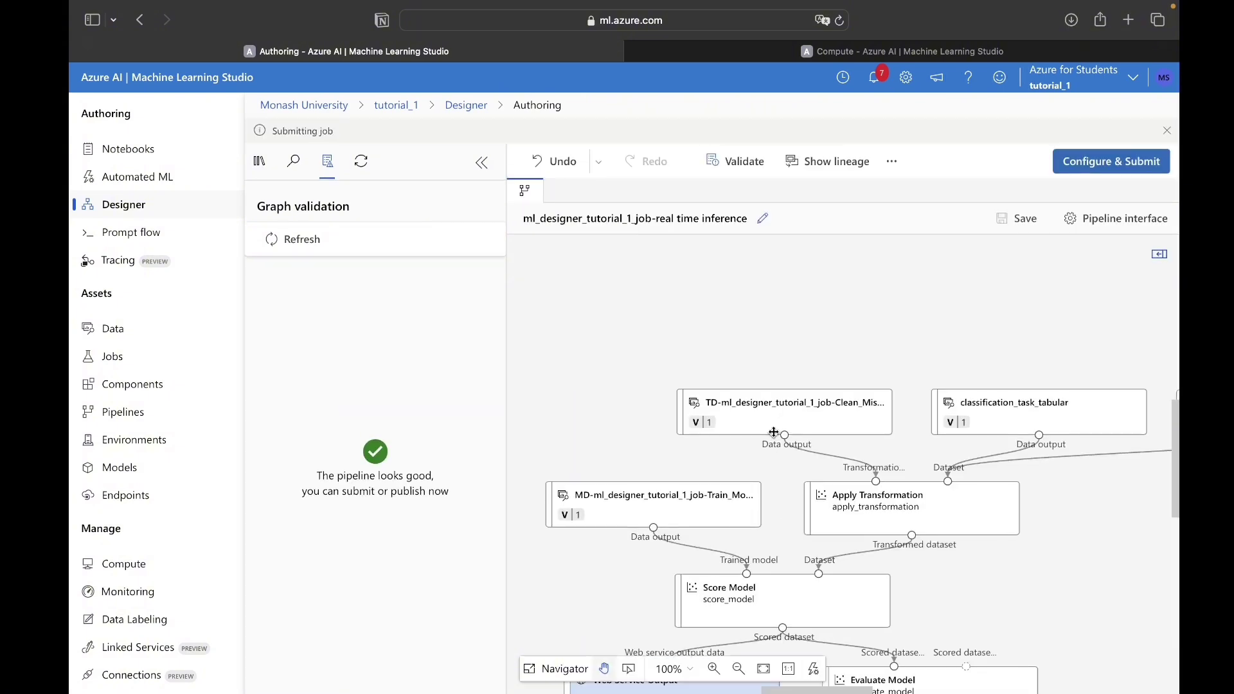
Open the submitted ml_designer_tutorial_1_job-real time inference job and, once it completes, start setting up its real-time endpoint deployment
scroll(775, 432, "down", 3)
scroll(775, 432, "down", 3)
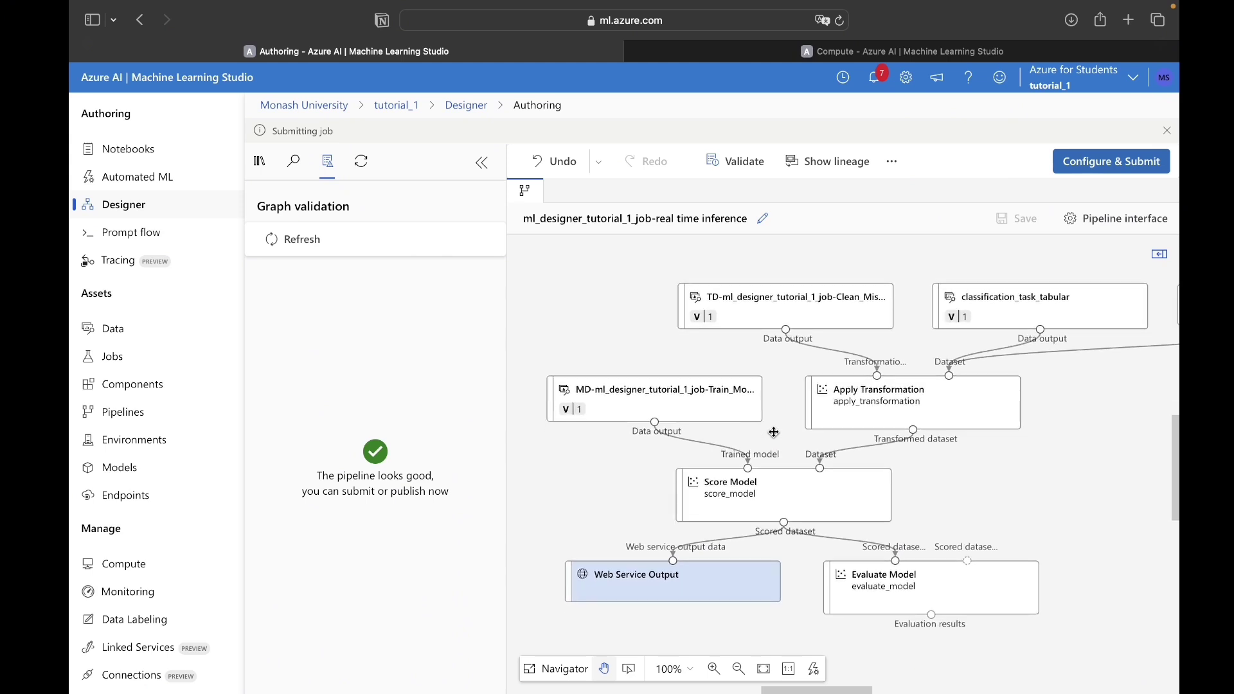
left_click(132, 368)
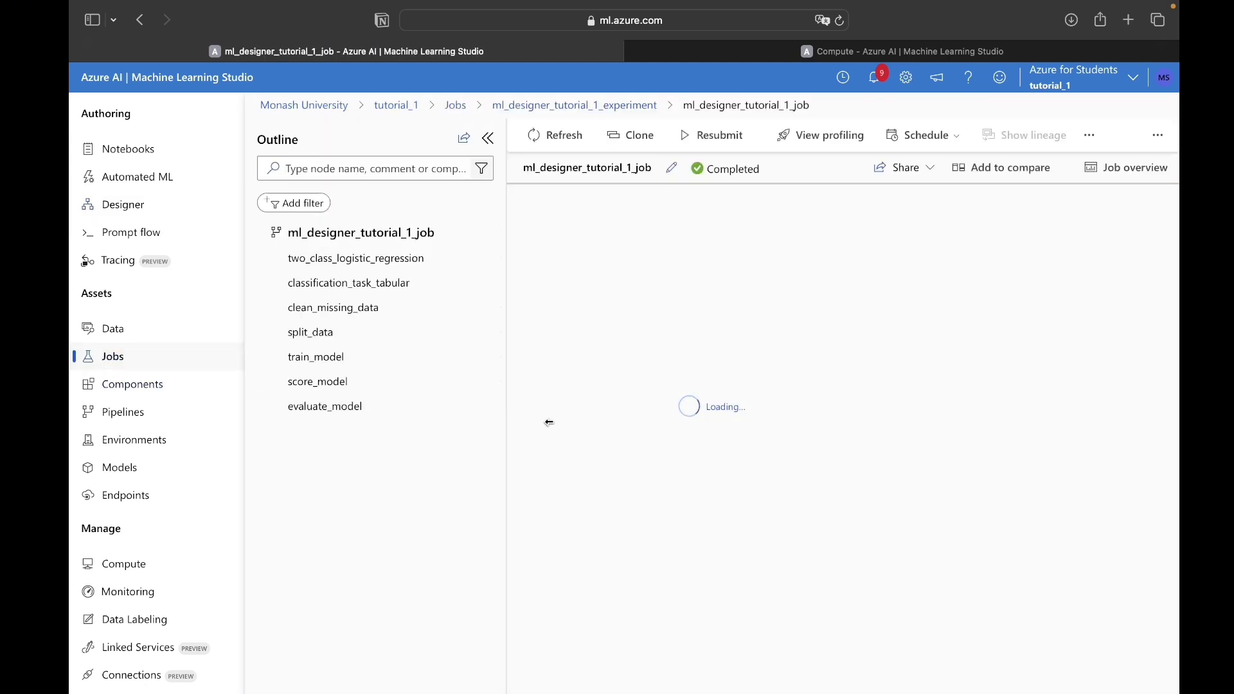
left_click(155, 360)
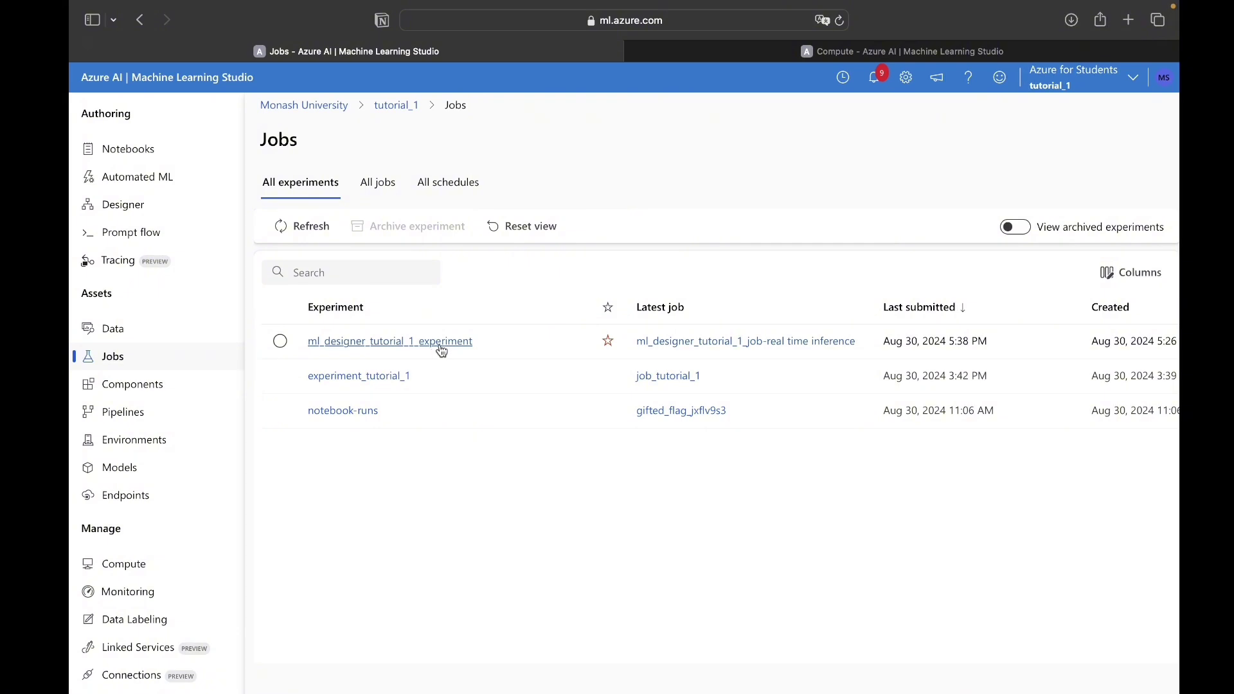
left_click(713, 341)
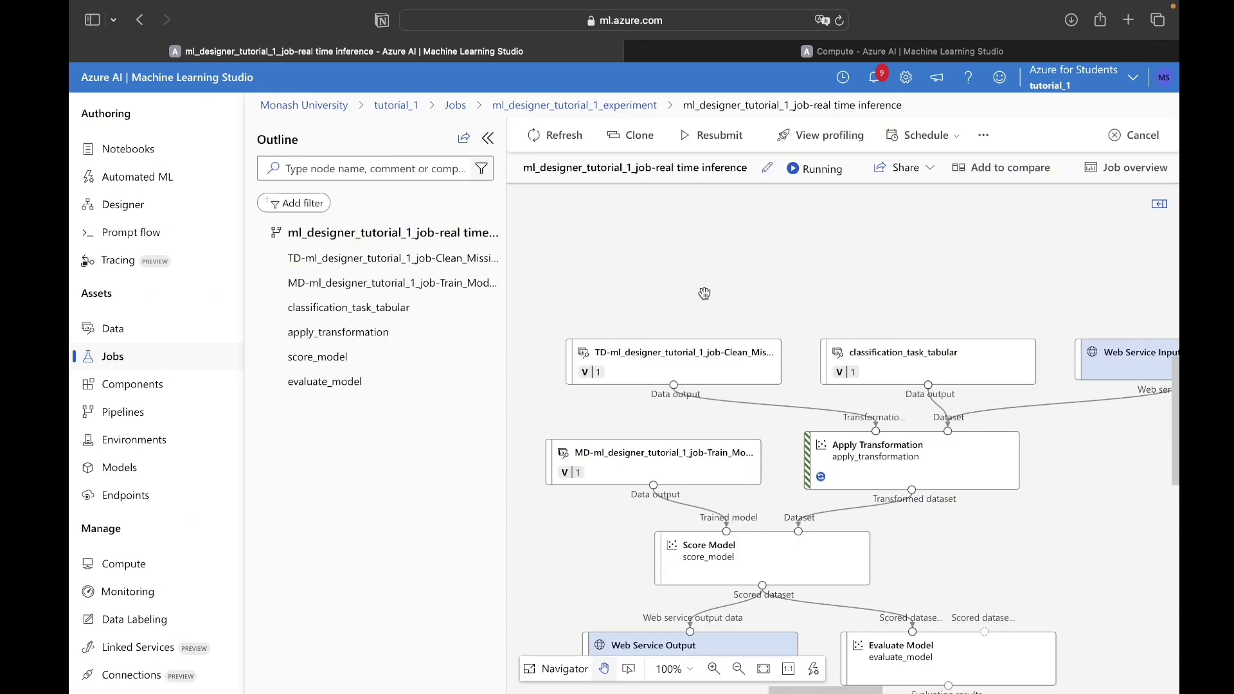
scroll(705, 294, "down", 3)
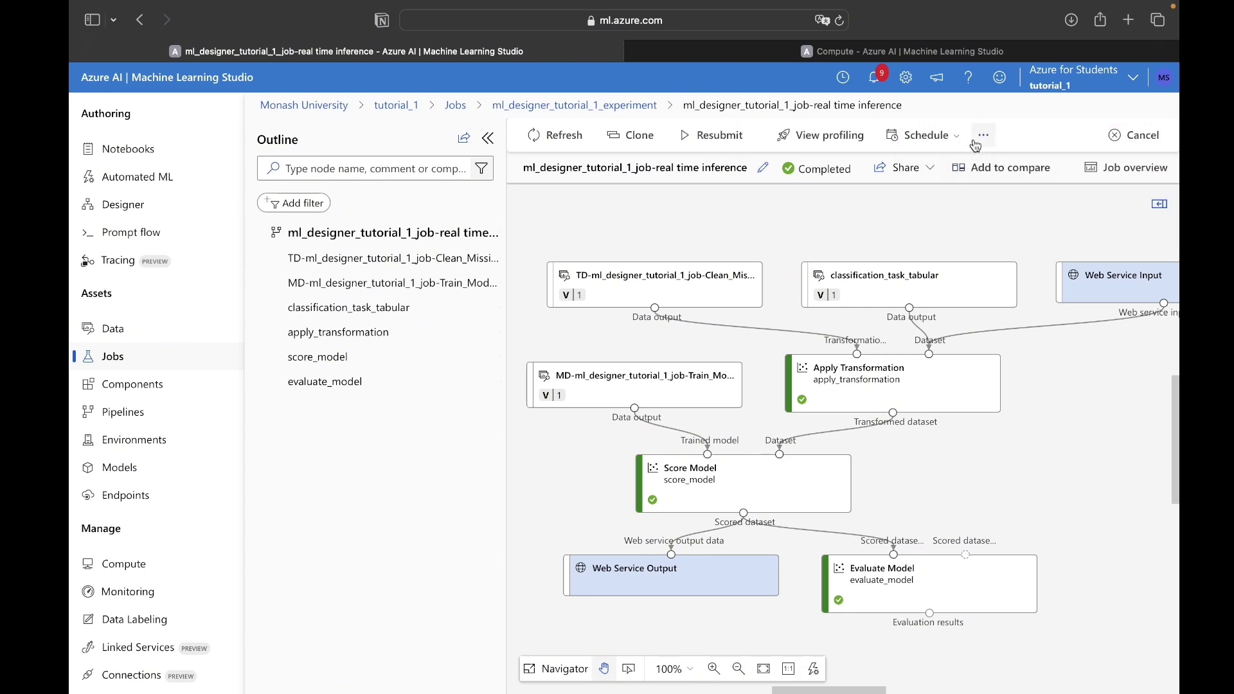
left_click(983, 135)
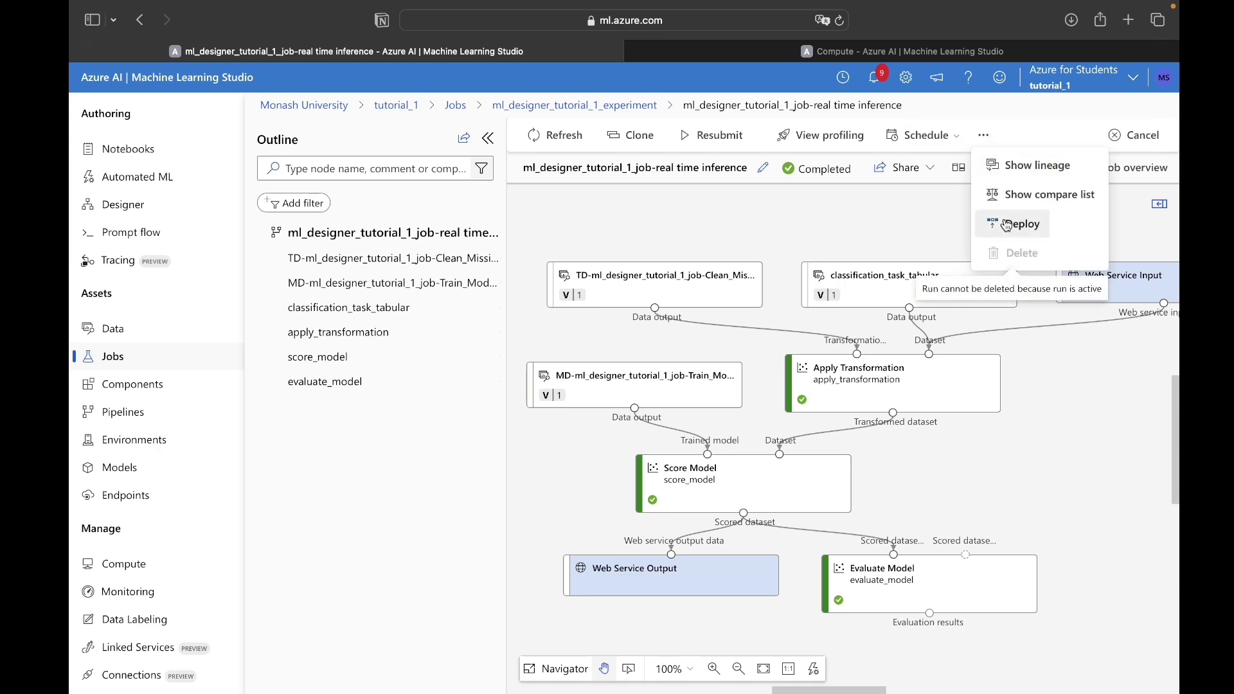
left_click(1013, 224)
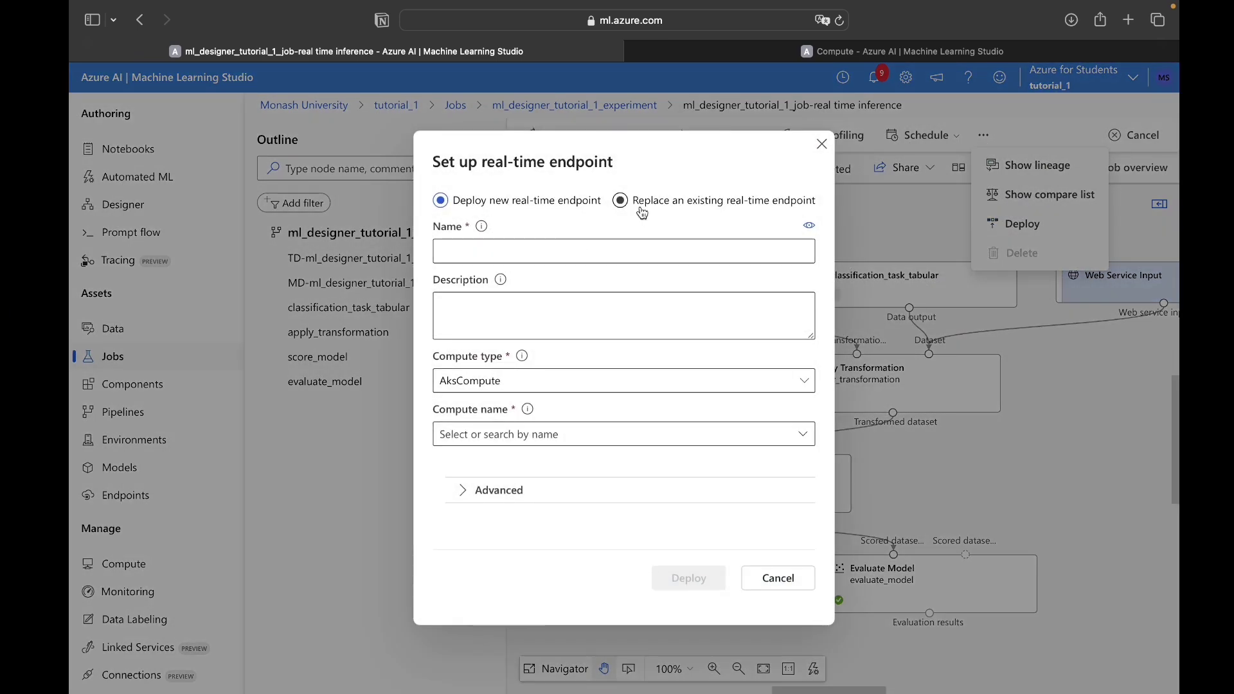
left_click(633, 206)
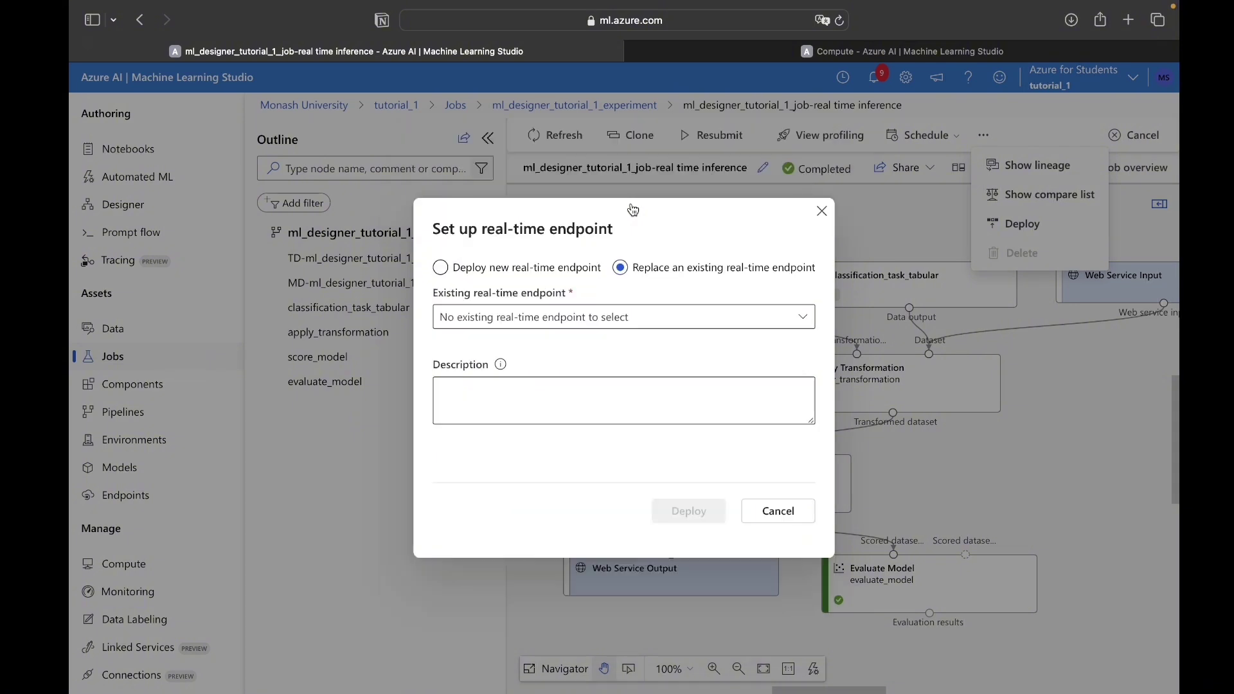
left_click(602, 310)
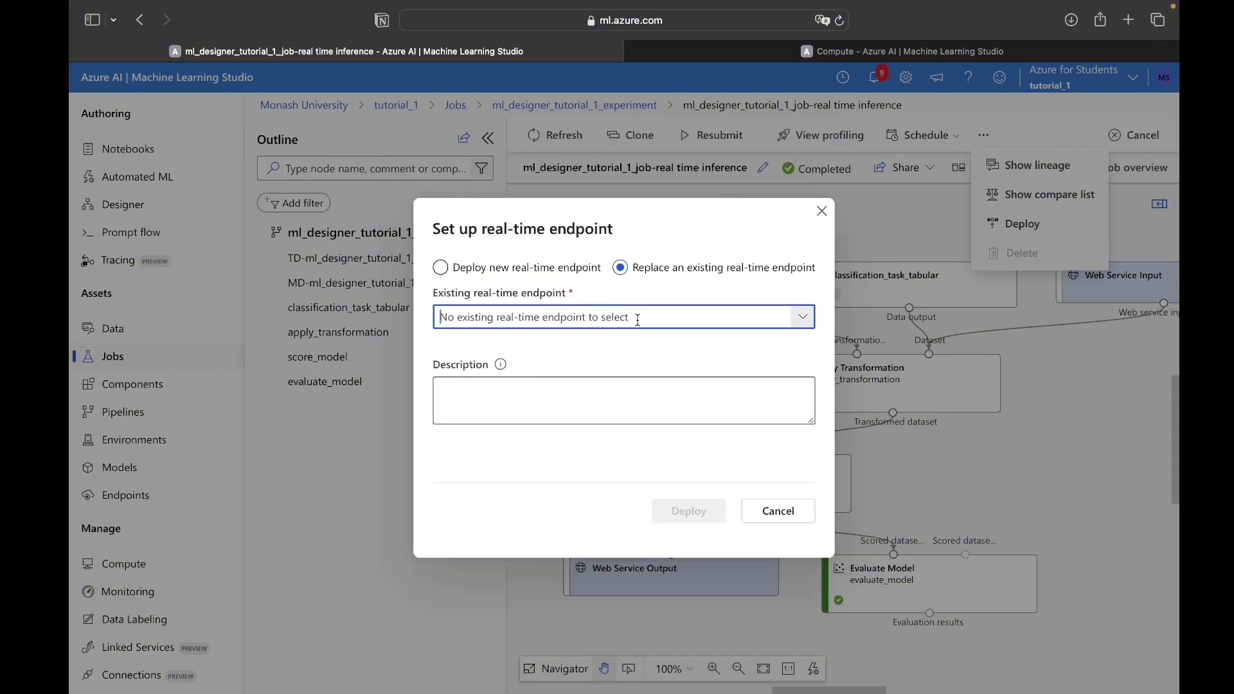
left_click(524, 266)
Name the new real-time endpoint ml_designer_endpoint
left_click(512, 250)
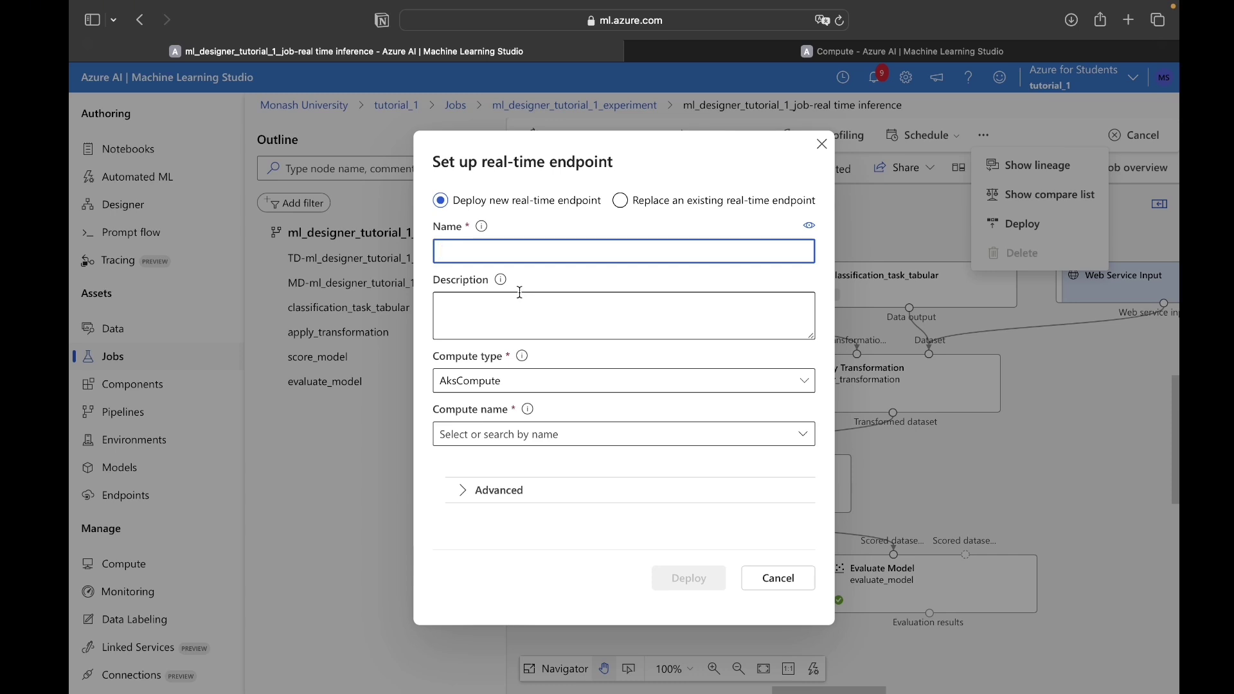
type("d")
type("l_")
type("designer_endpoint")
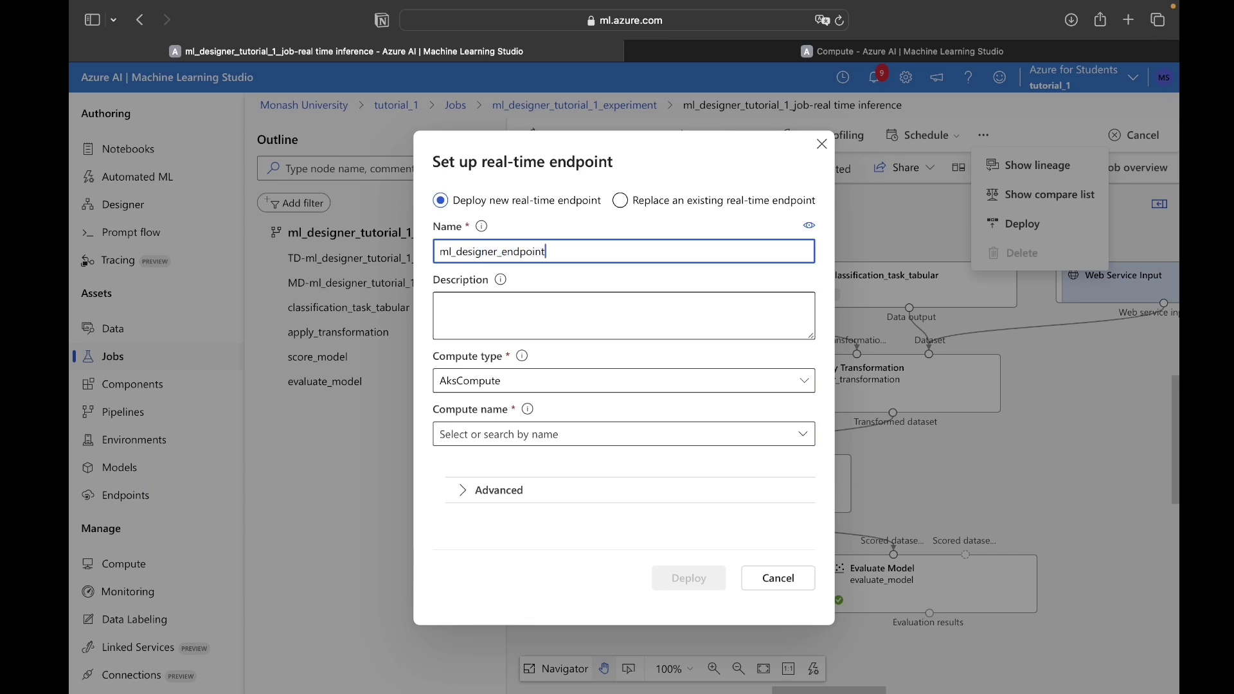
left_click(495, 384)
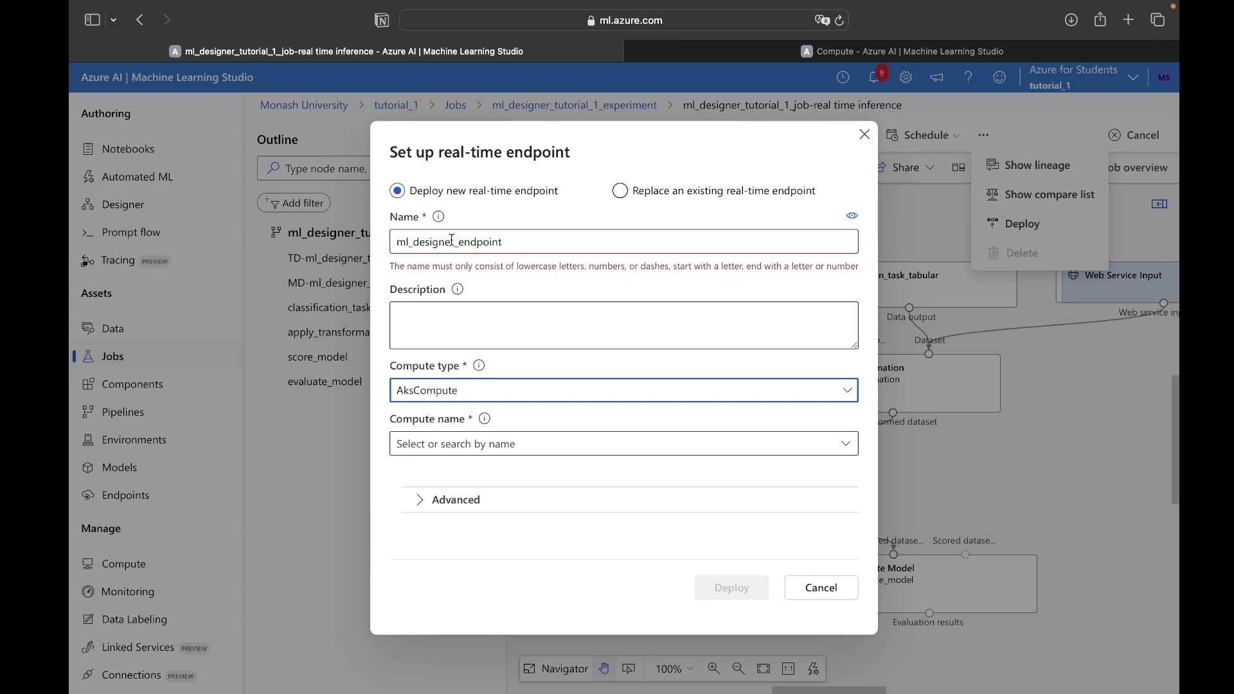
Replace both underscores in the endpoint name with hyphens so that it reads ml-designer-endpoint
left_click(417, 242)
key("BackSpace")
type("-")
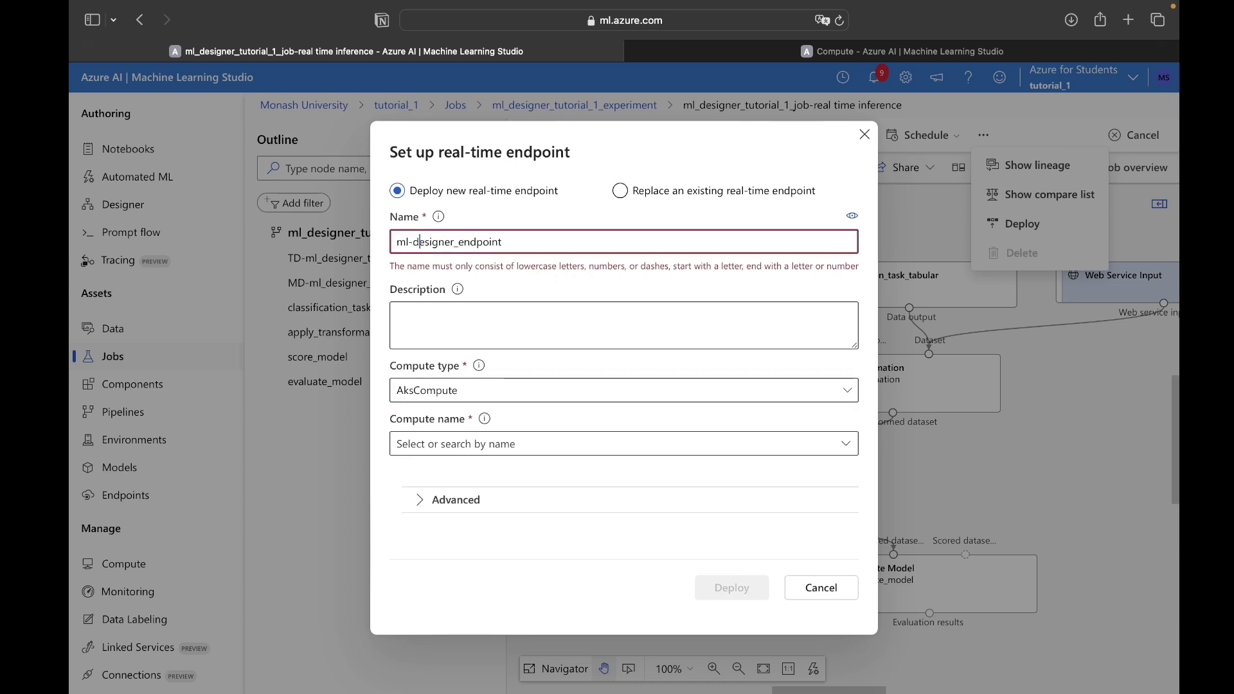
left_click(459, 242)
key("BackSpace")
type("-")
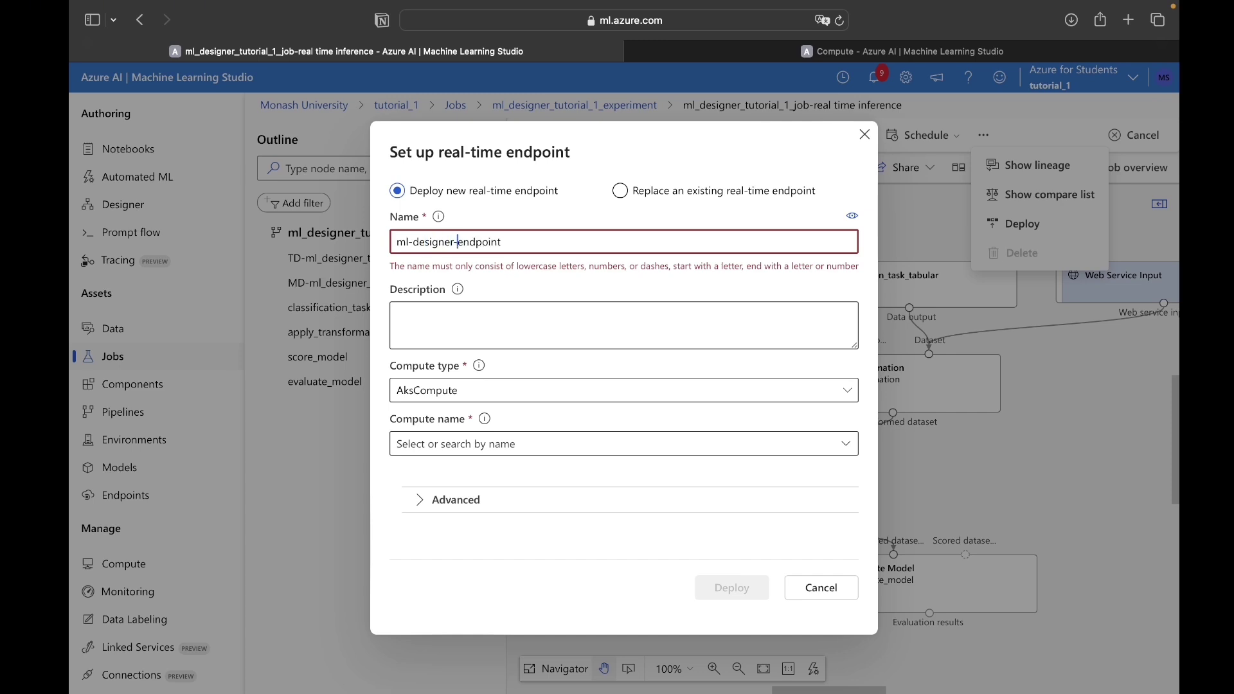
left_click(438, 332)
Set the new endpoint's compute type to Azure Container Instance and look through its advanced settings
left_click(534, 381)
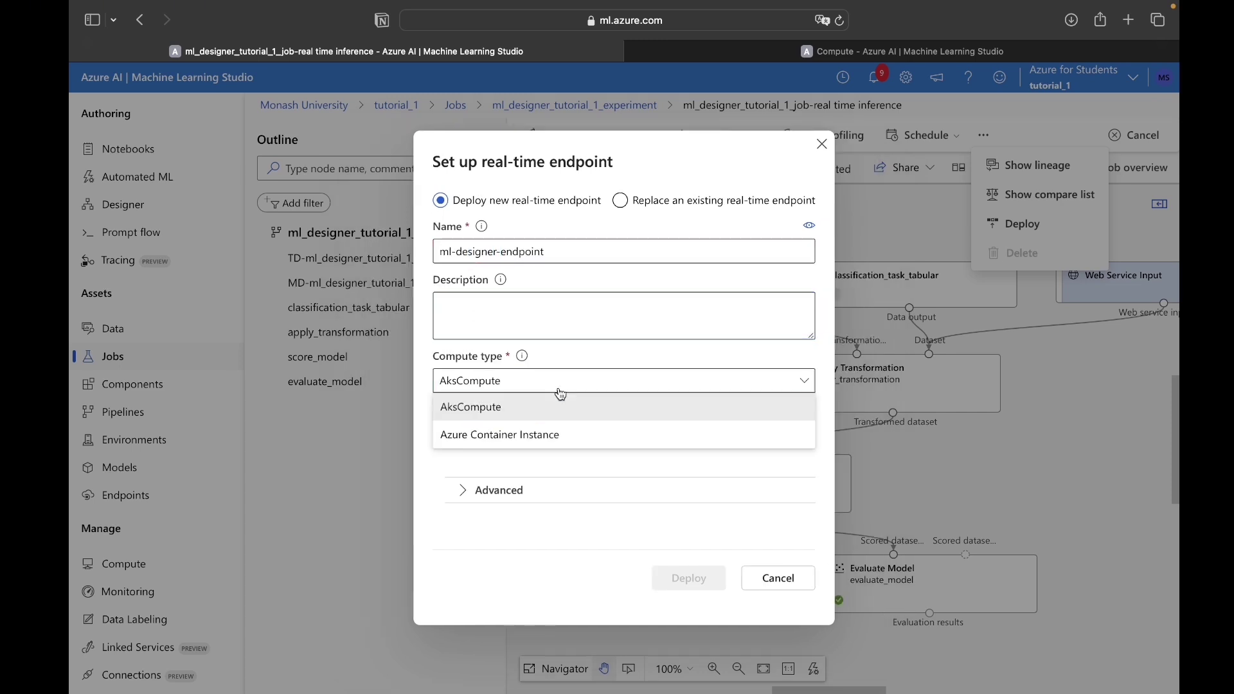
left_click(469, 437)
left_click(501, 455)
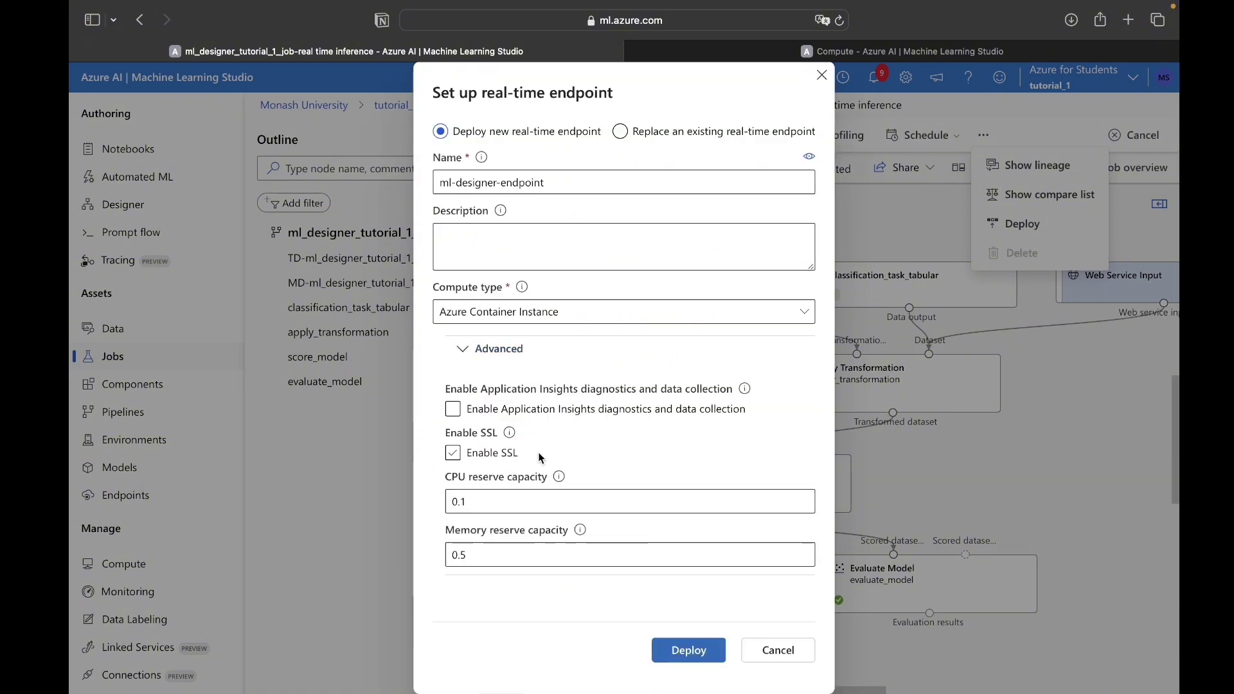
left_click(500, 350)
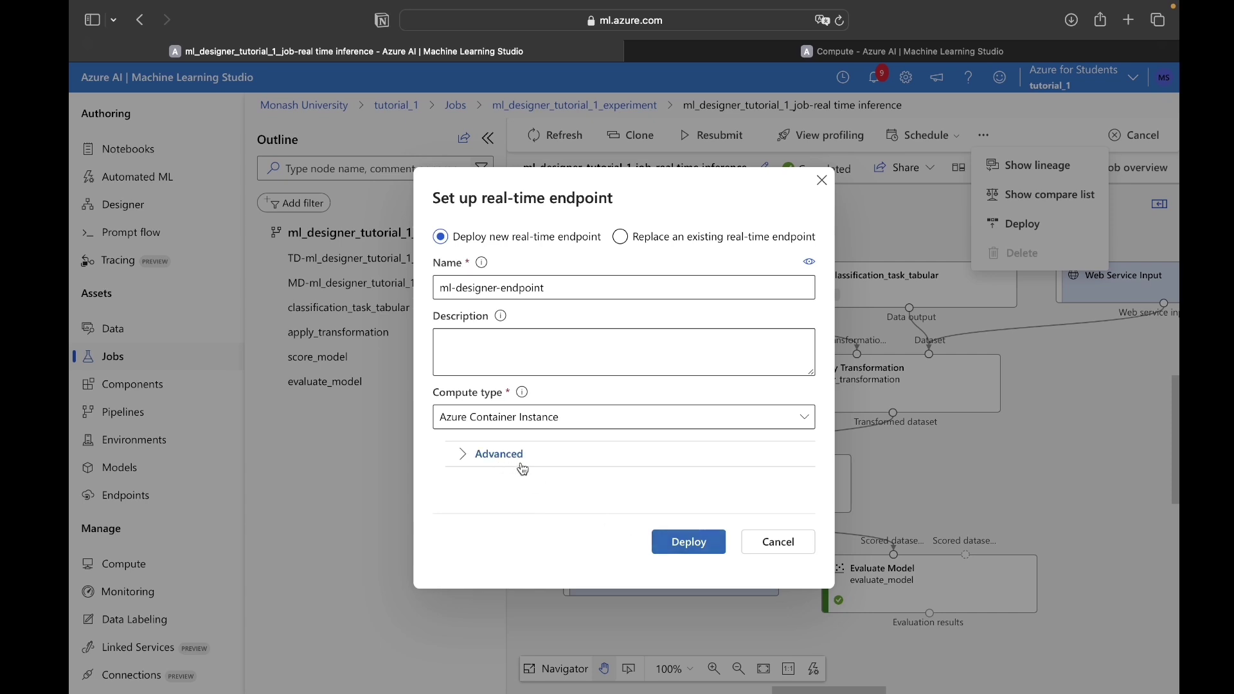
Review the advanced CPU and memory reserve capacity settings, keep the defaults and deploy the real-time endpoint
left_click(493, 457)
left_click_drag(445, 476, 544, 504)
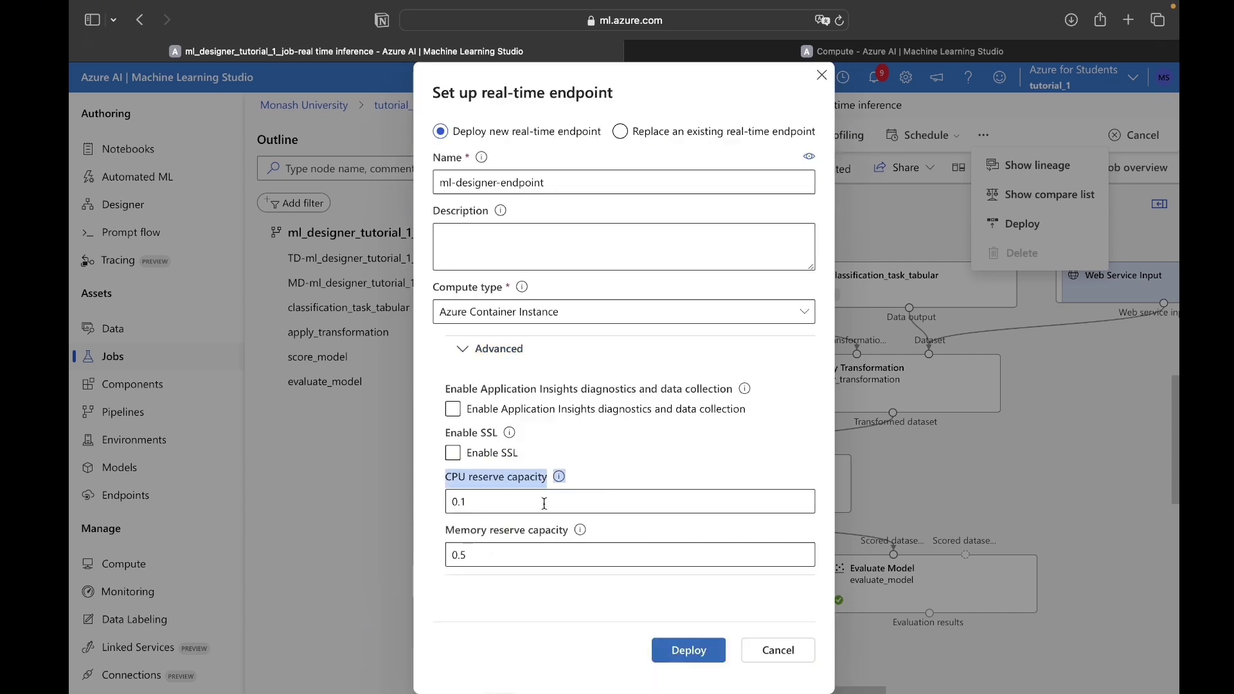
left_click_drag(447, 531, 633, 530)
left_click(633, 530)
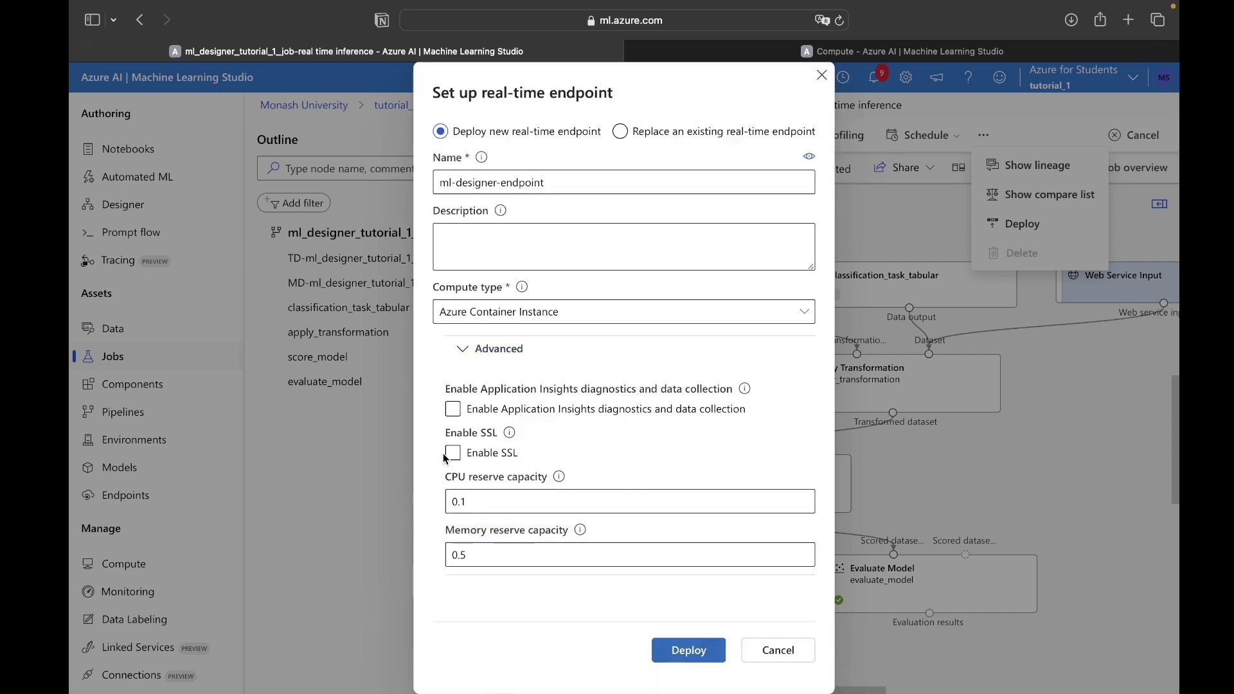
left_click(688, 650)
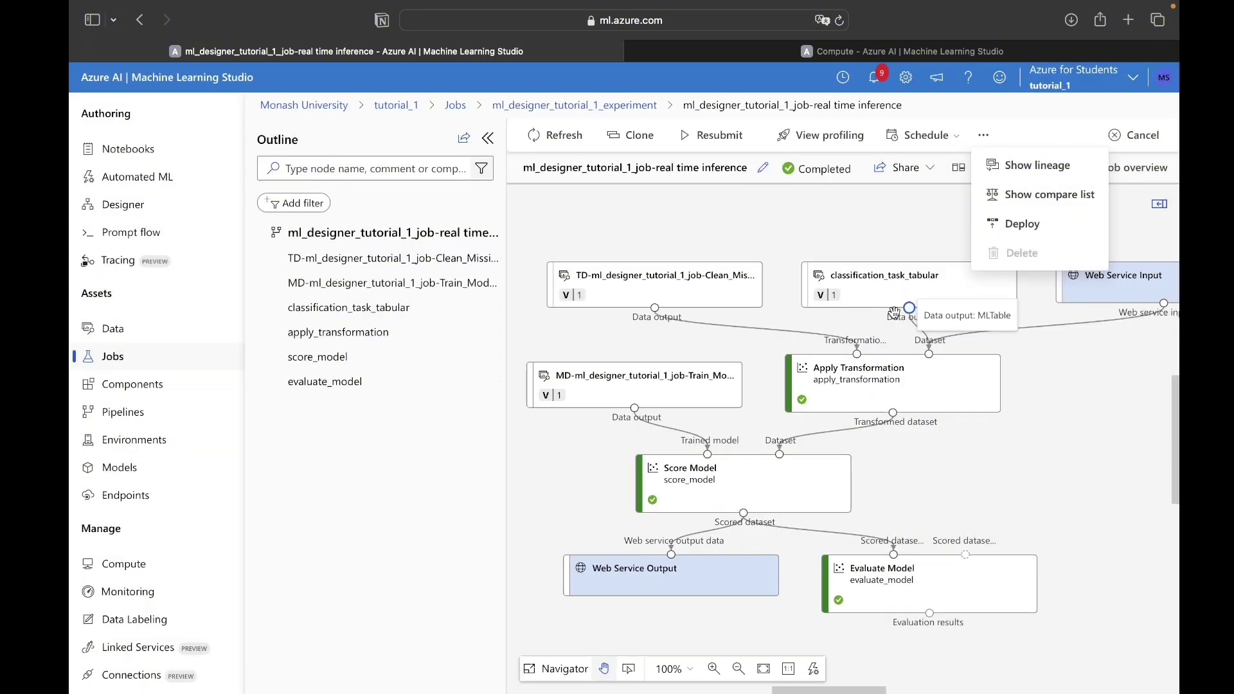
left_click(905, 242)
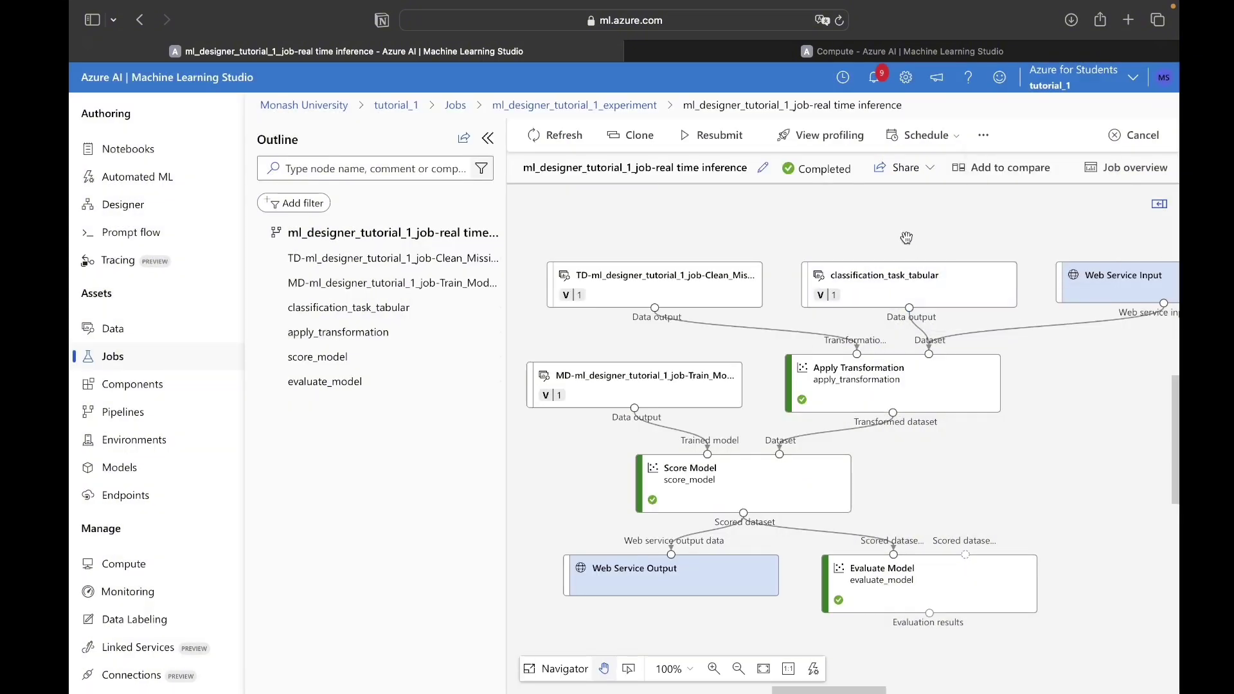
Open the deployed ml-designer-endpoint and review its details, including the deployment state and REST endpoint
left_click(136, 501)
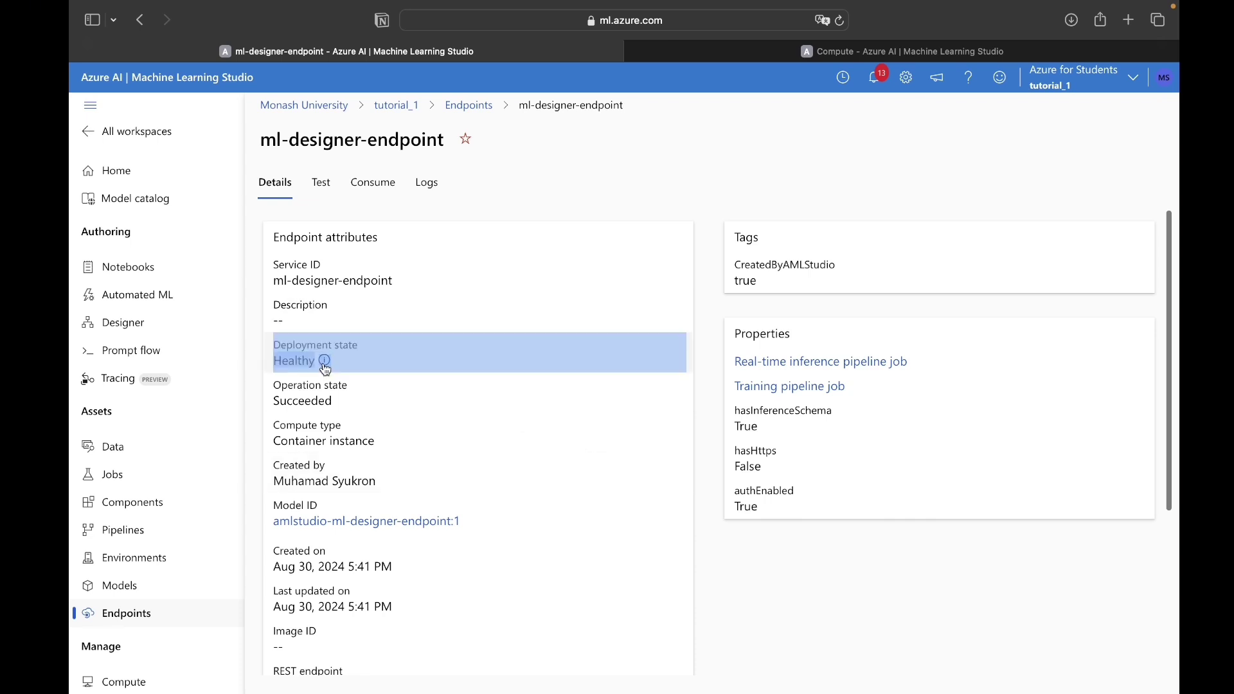
scroll(412, 540, "down", 5)
scroll(413, 543, "up", 5)
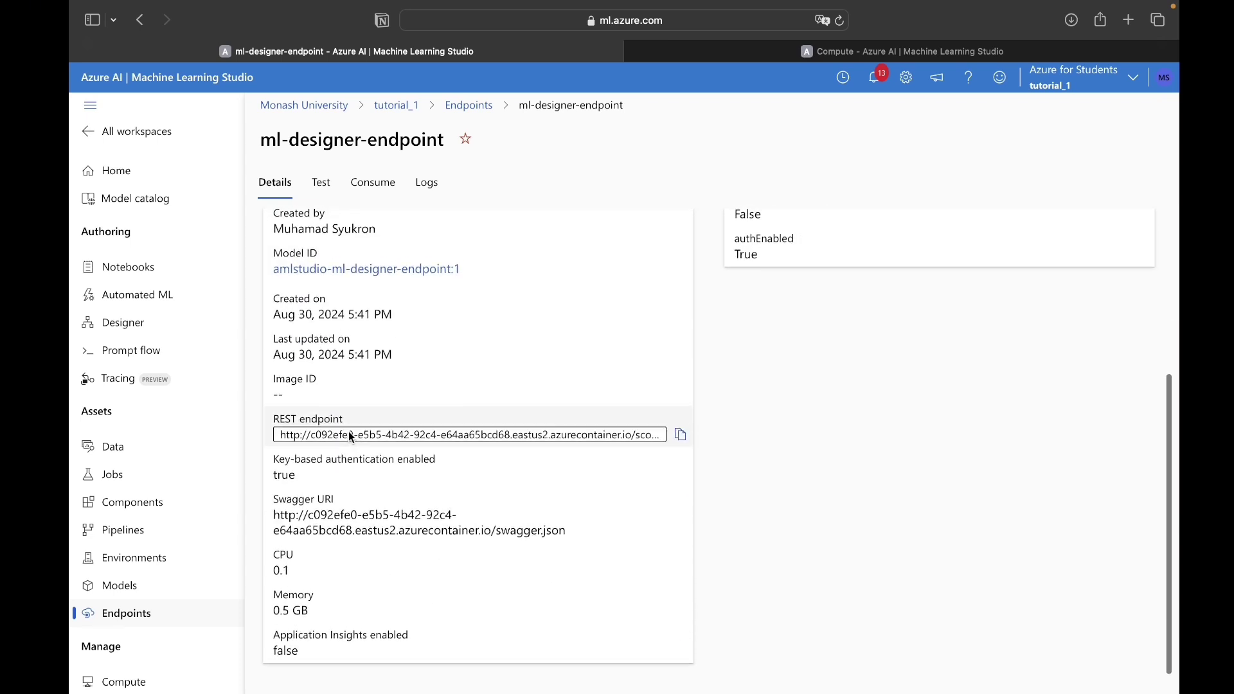
Check whether ml-designer-endpoint can be tested in the studio and read the testing information
left_click(322, 183)
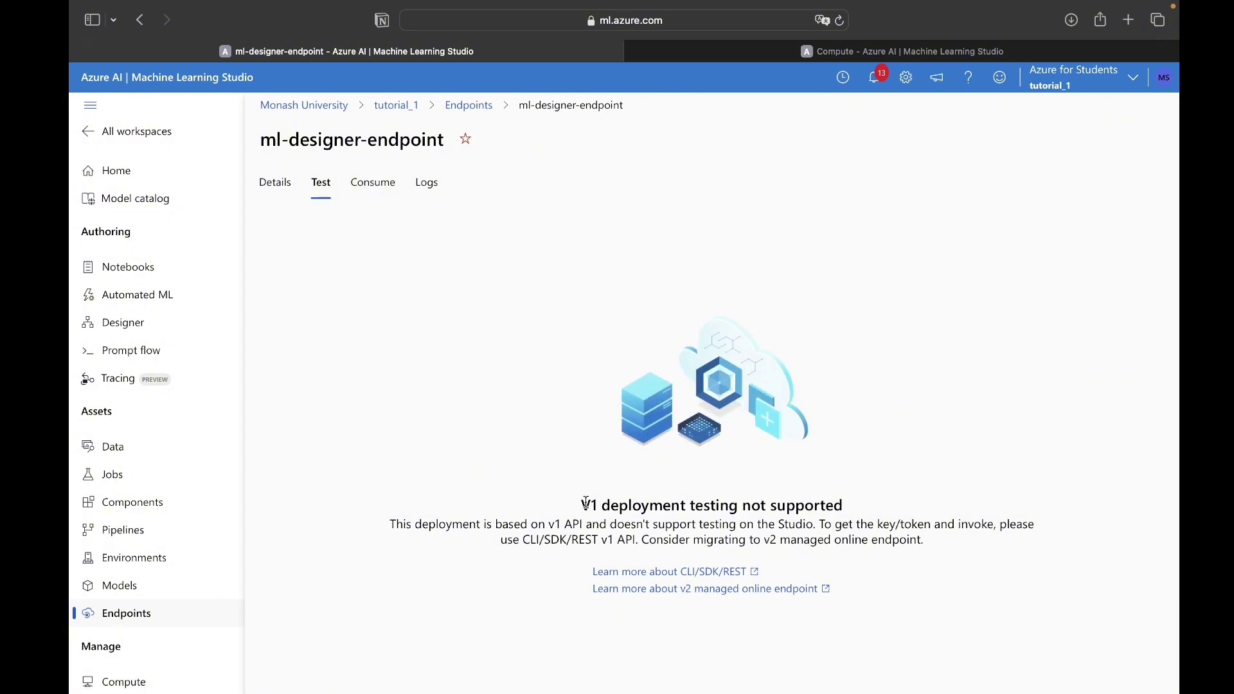
left_click_drag(581, 505, 912, 538)
left_click(864, 531)
Review the endpoint's consumption information, including the REST endpoint, authentication keys and Python sample code
left_click(377, 188)
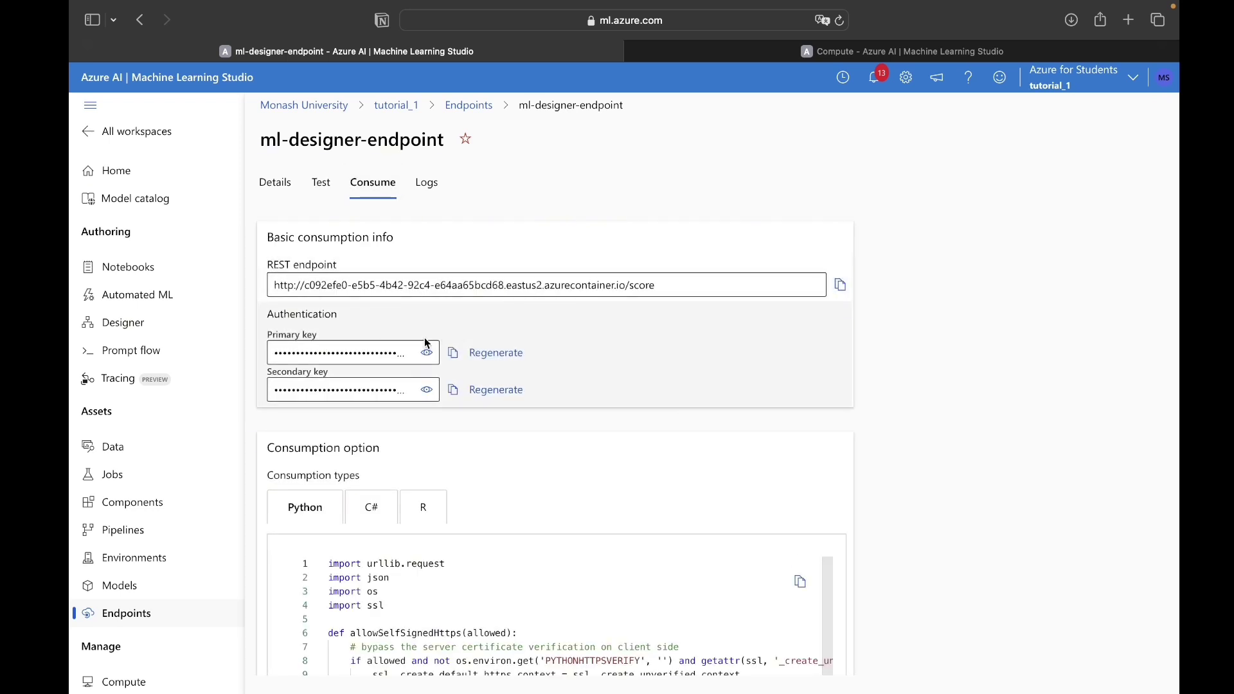
scroll(507, 392, "down", 3)
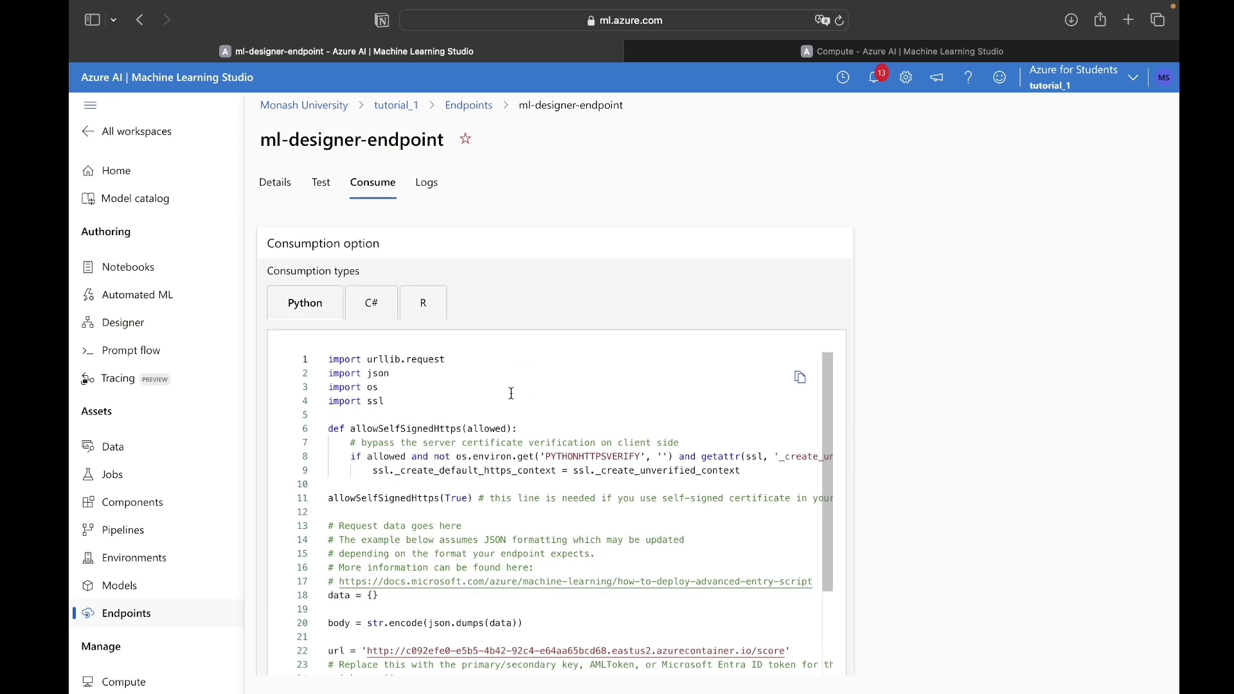
scroll(531, 414, "down", 4)
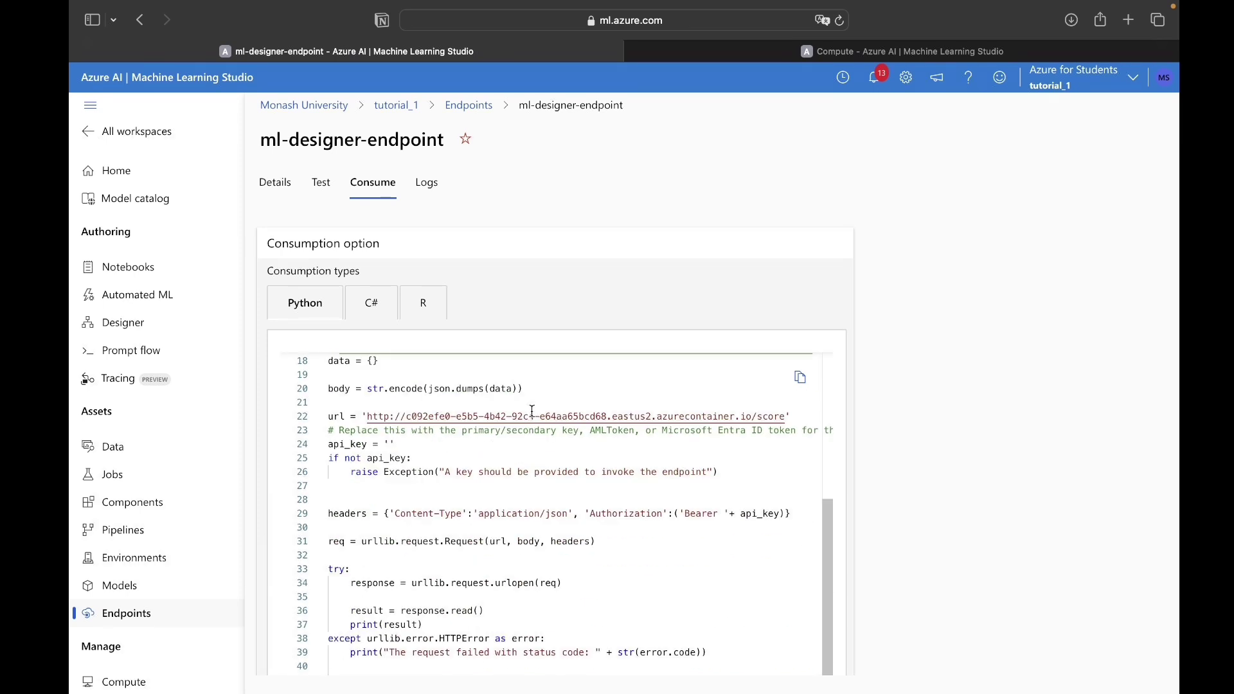